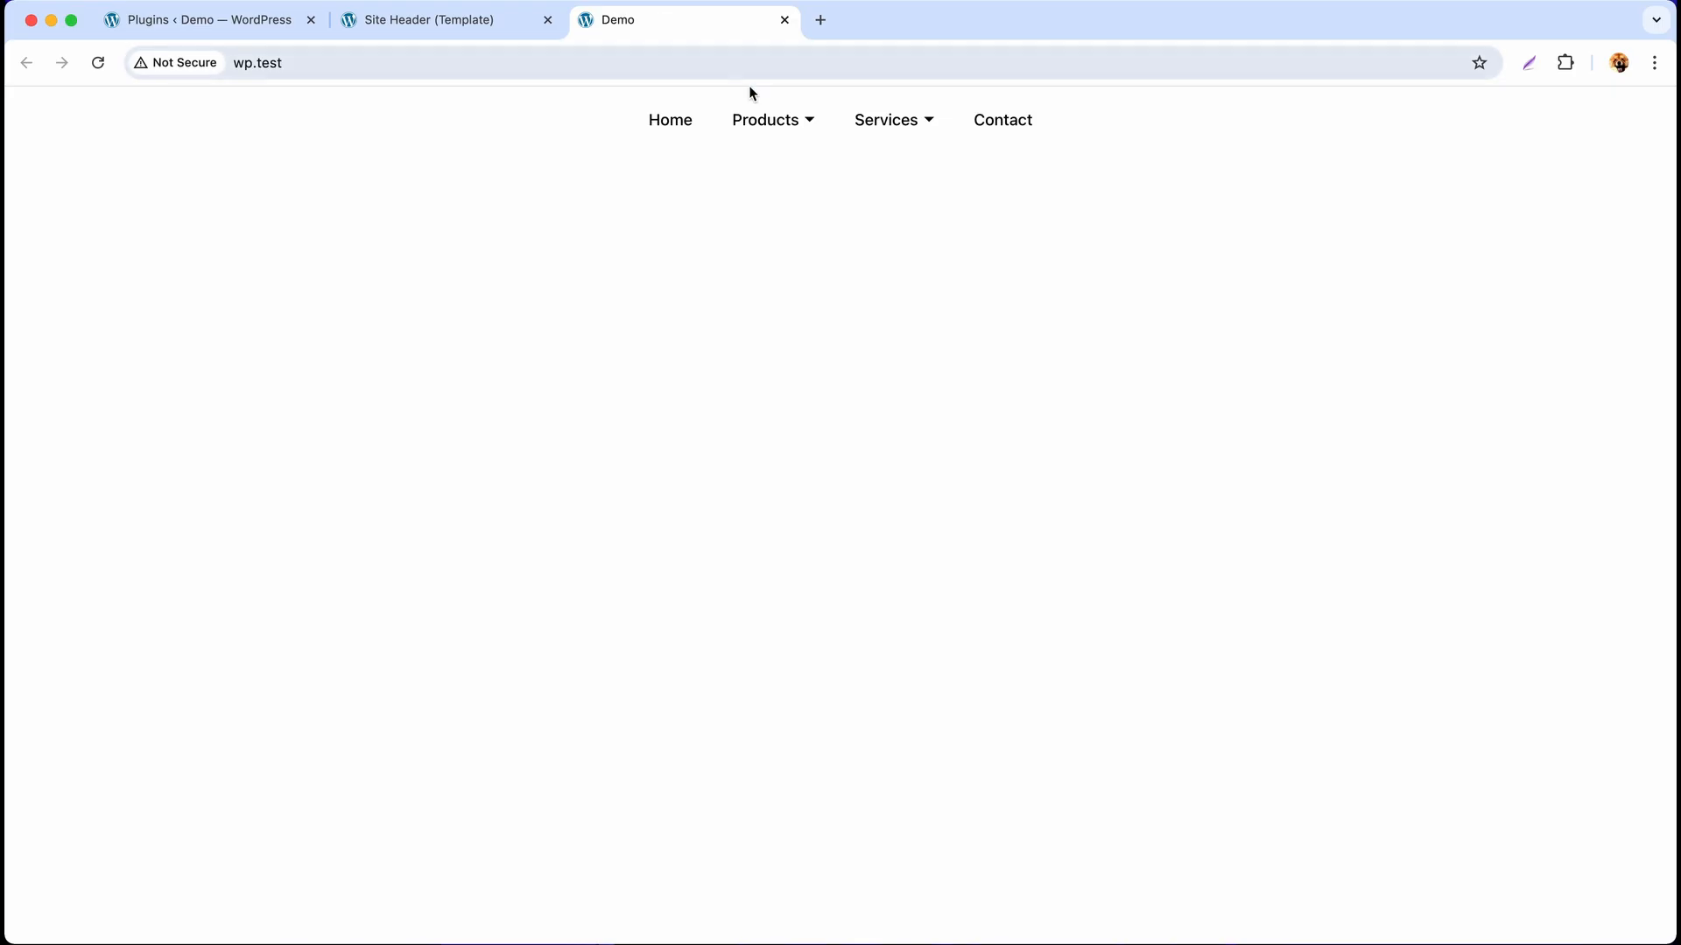
# - Preview the Products and Services dropdowns of the horizontal menu on the live demo page
pyautogui.click(780, 117)
pyautogui.click(908, 130)
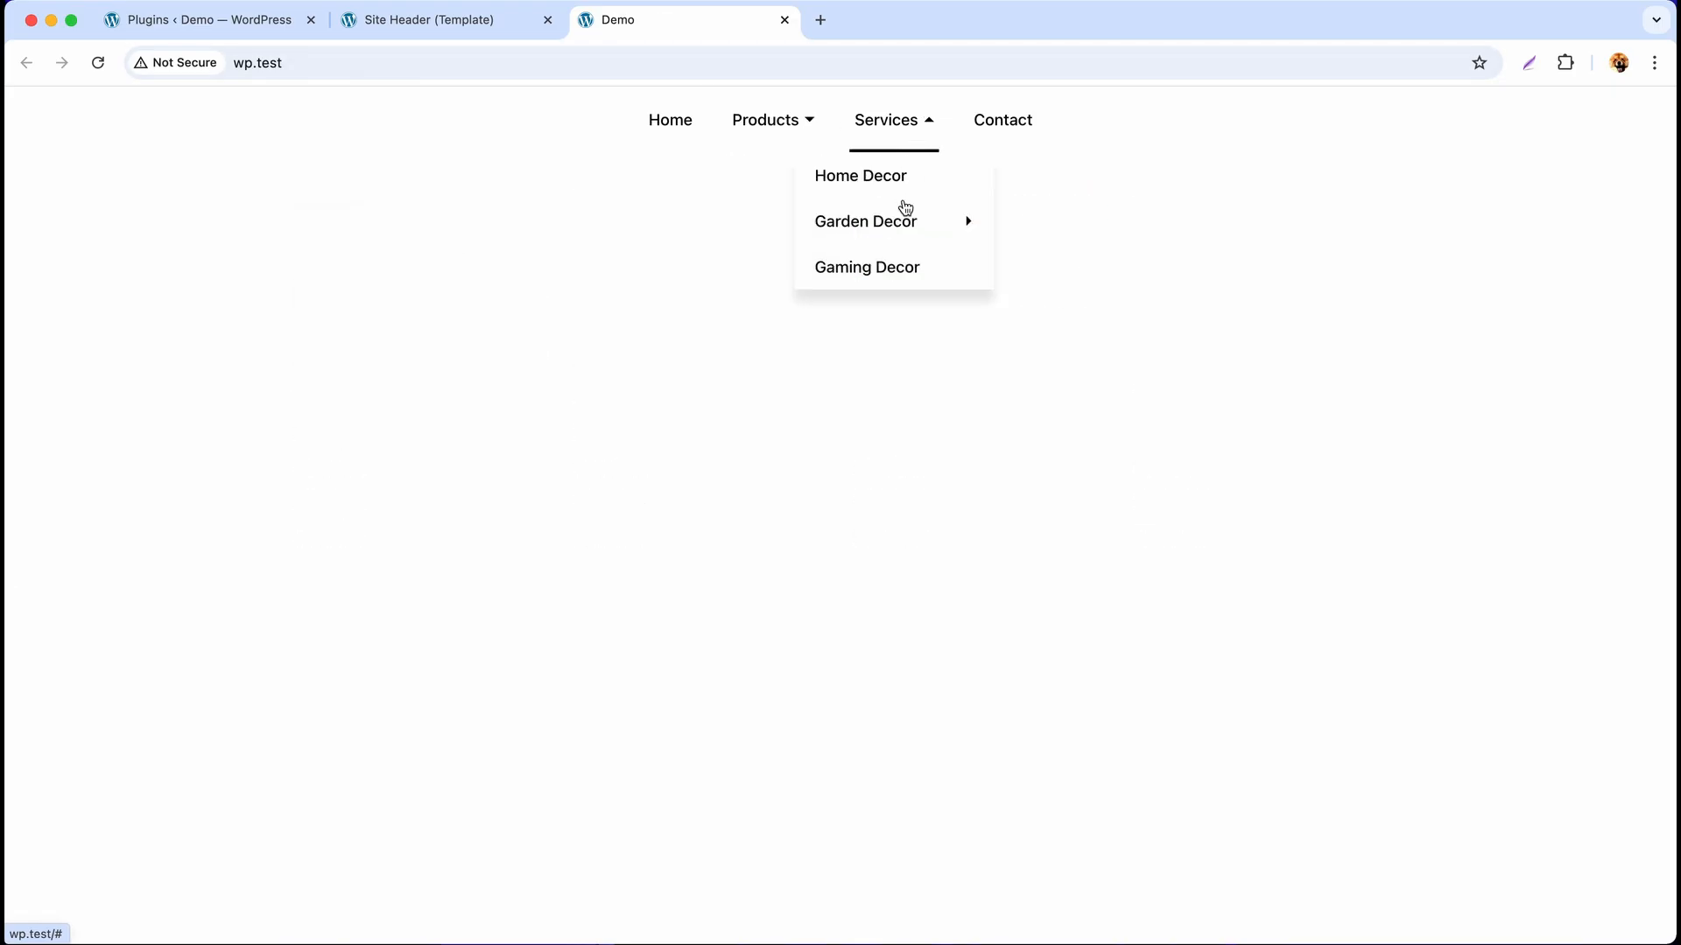
pyautogui.moveTo(904, 219)
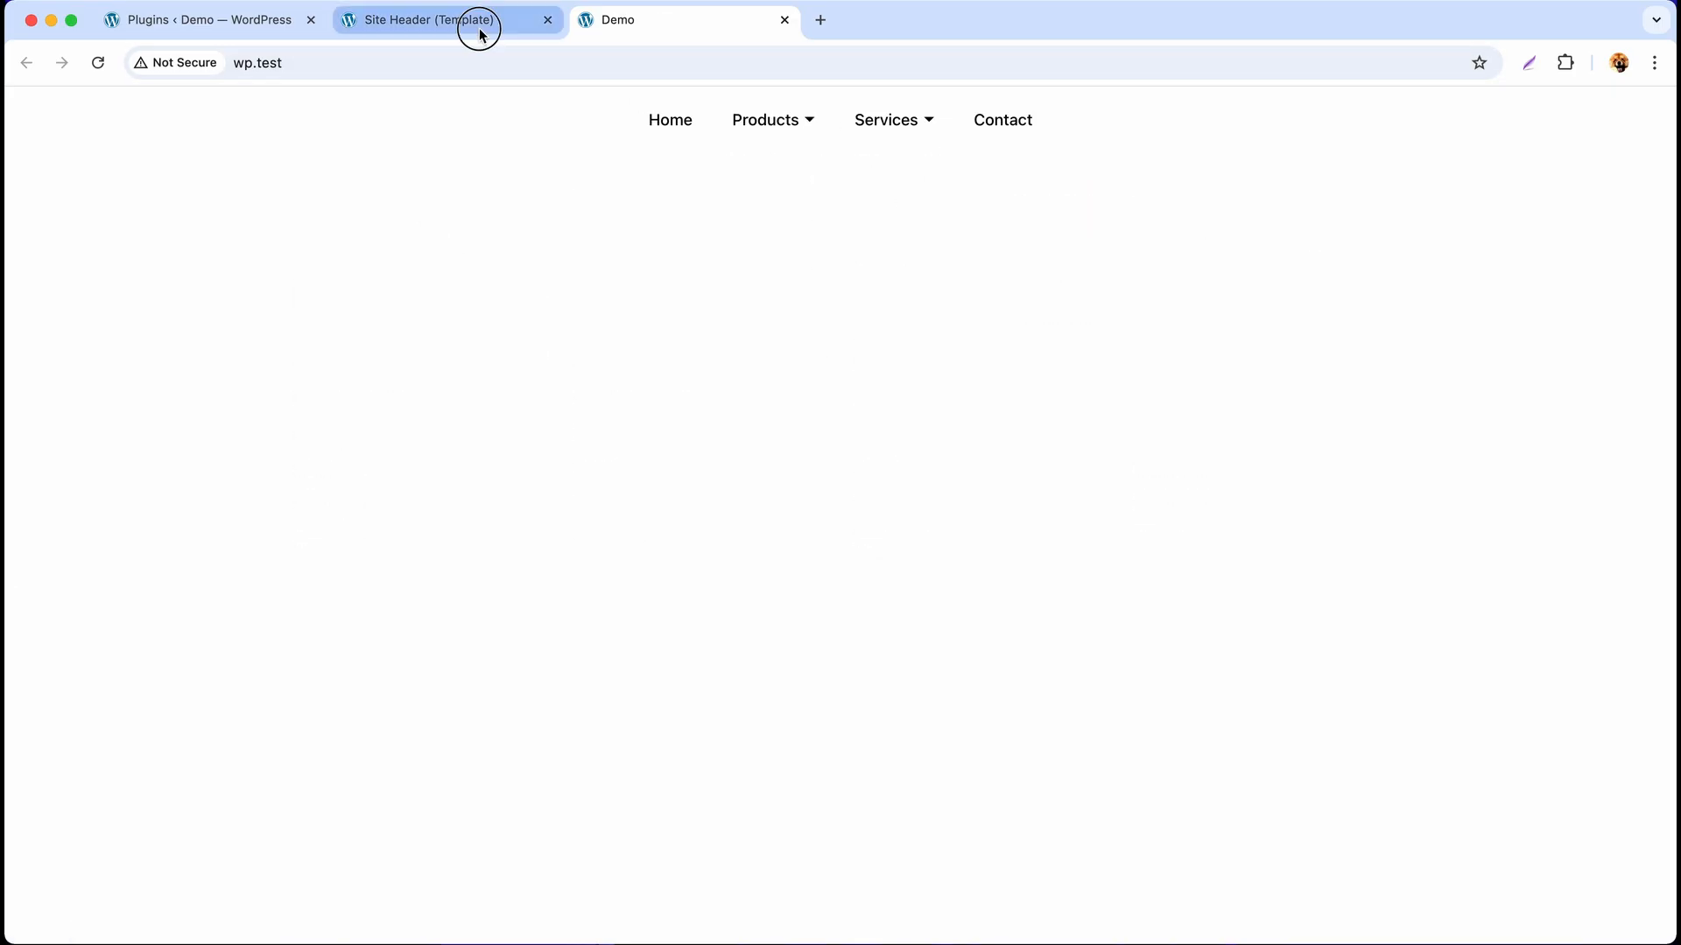
# - In the Site Header template, add a Paged Off-Canvas Menu element to the empty column after the horizontal menu
pyautogui.click(476, 28)
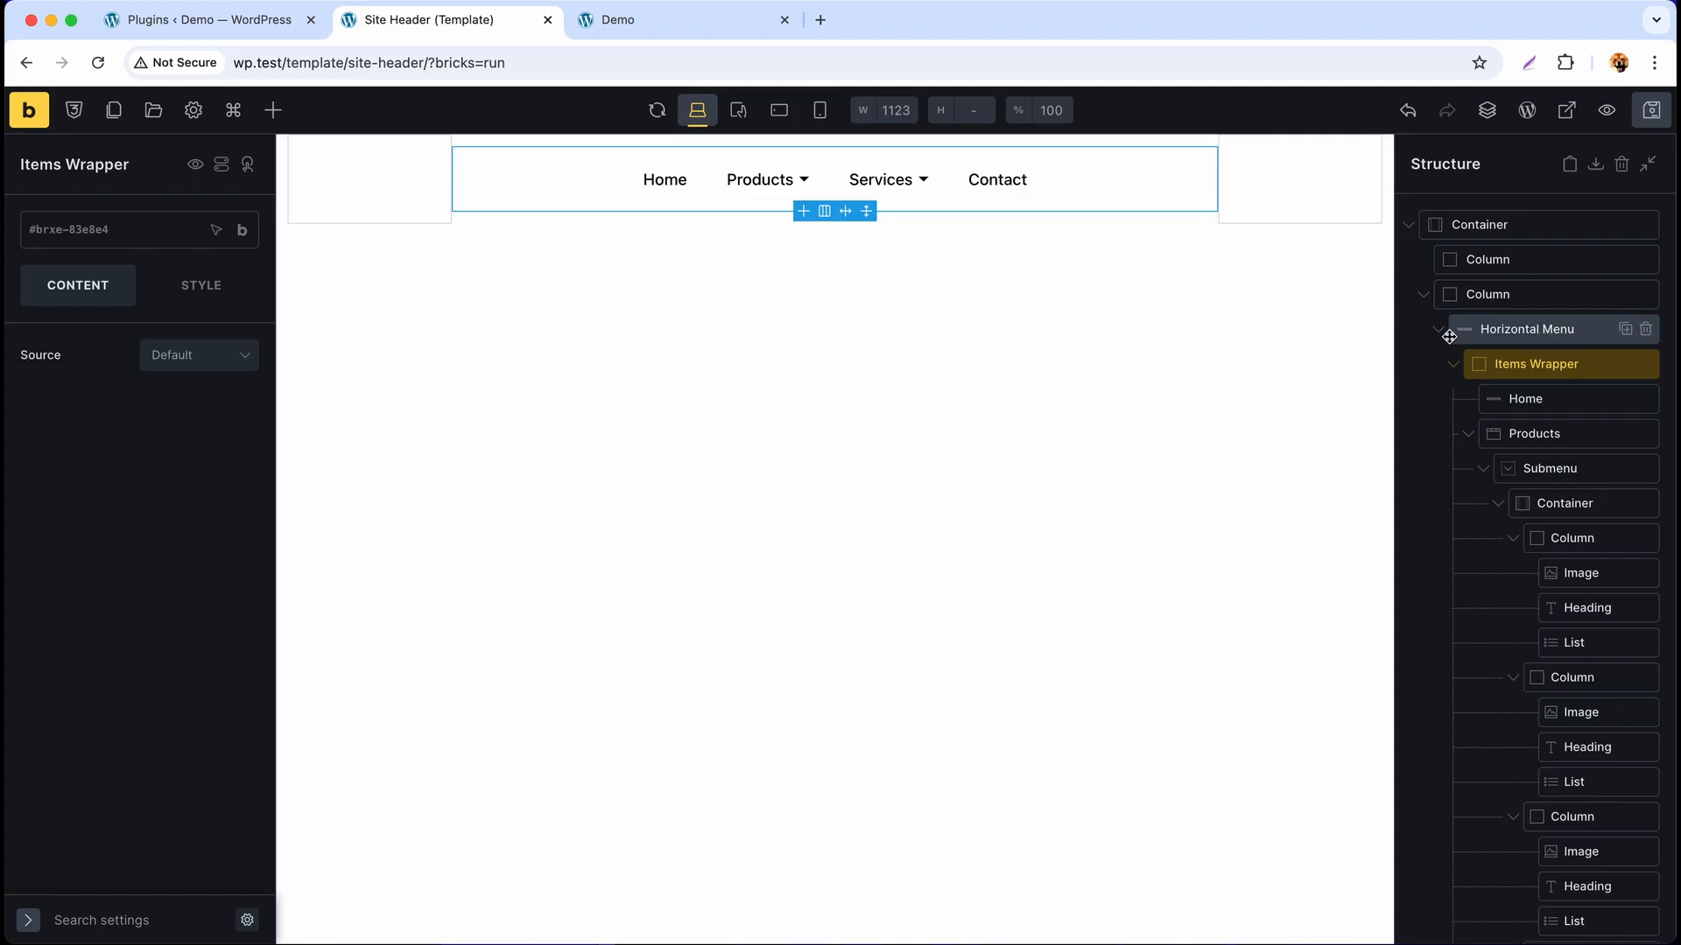
pyautogui.click(1452, 365)
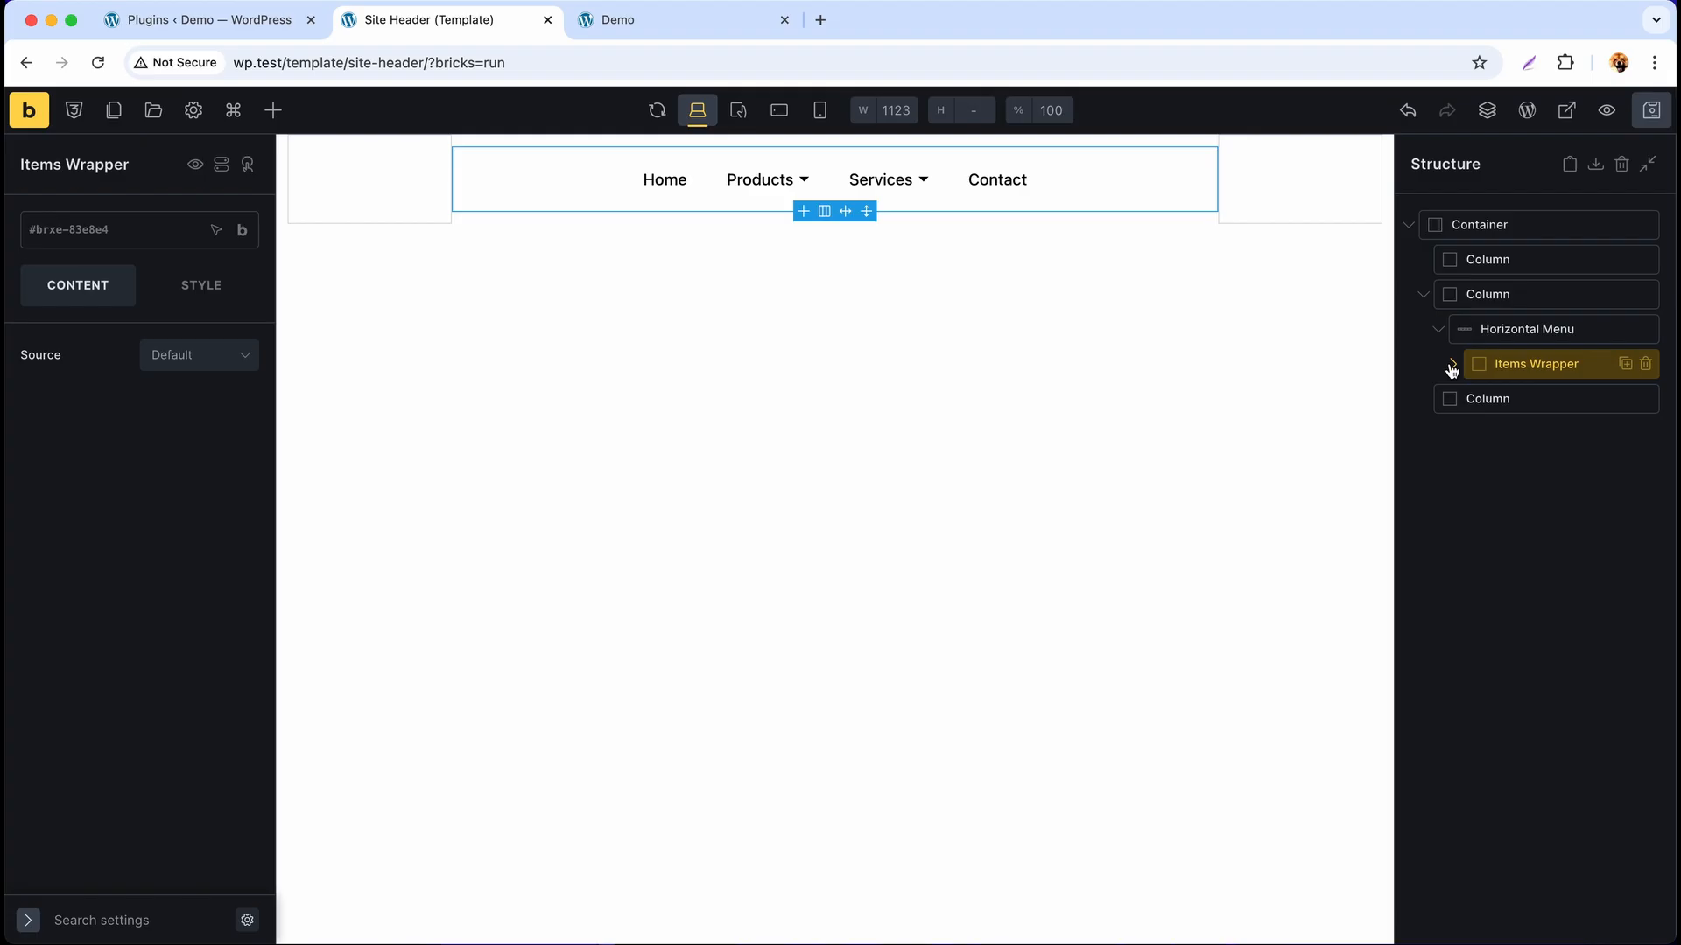
pyautogui.click(1492, 396)
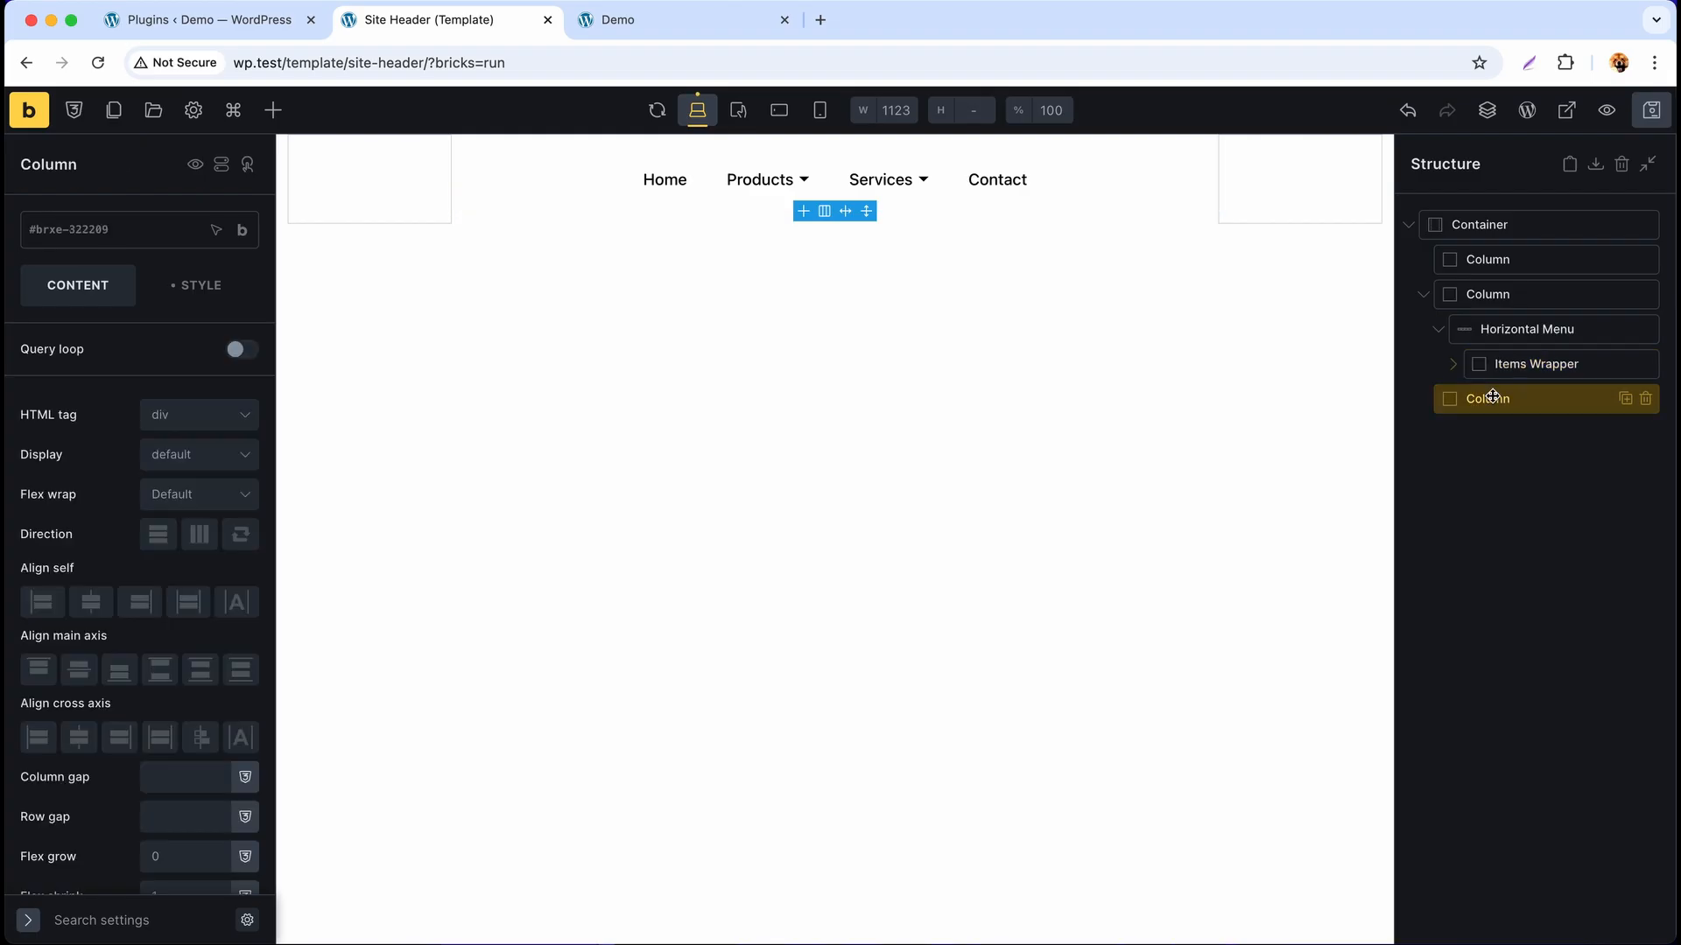
pyautogui.click(274, 110)
pyautogui.click(113, 165)
pyautogui.write('mortar')
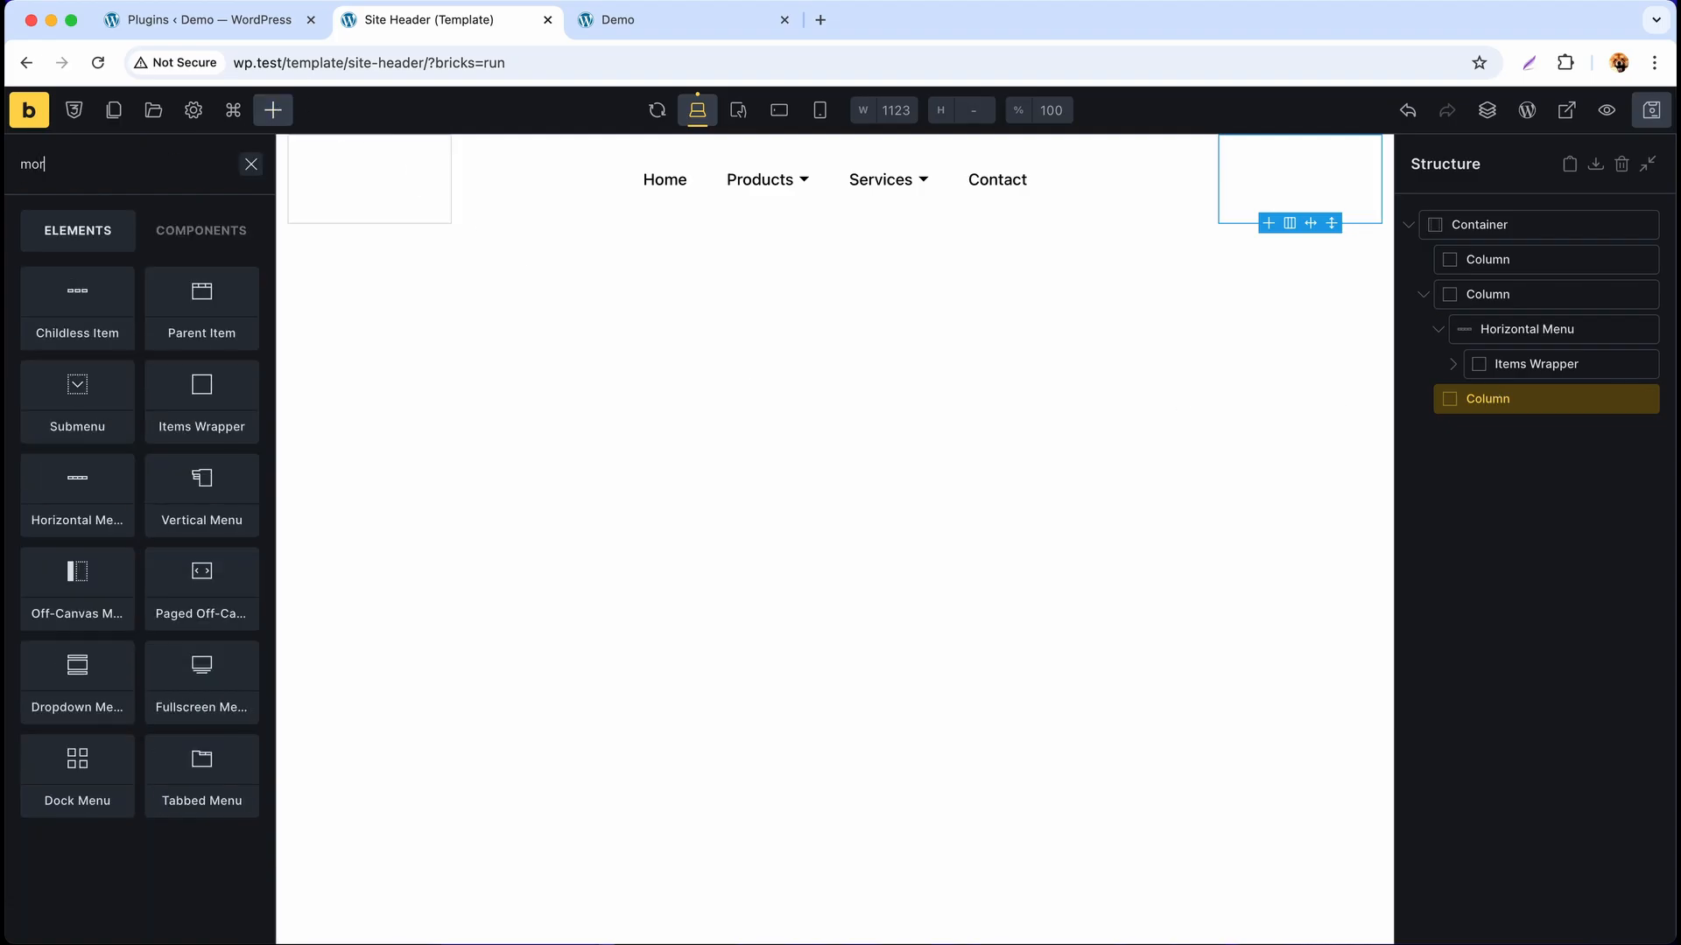
pyautogui.click(195, 620)
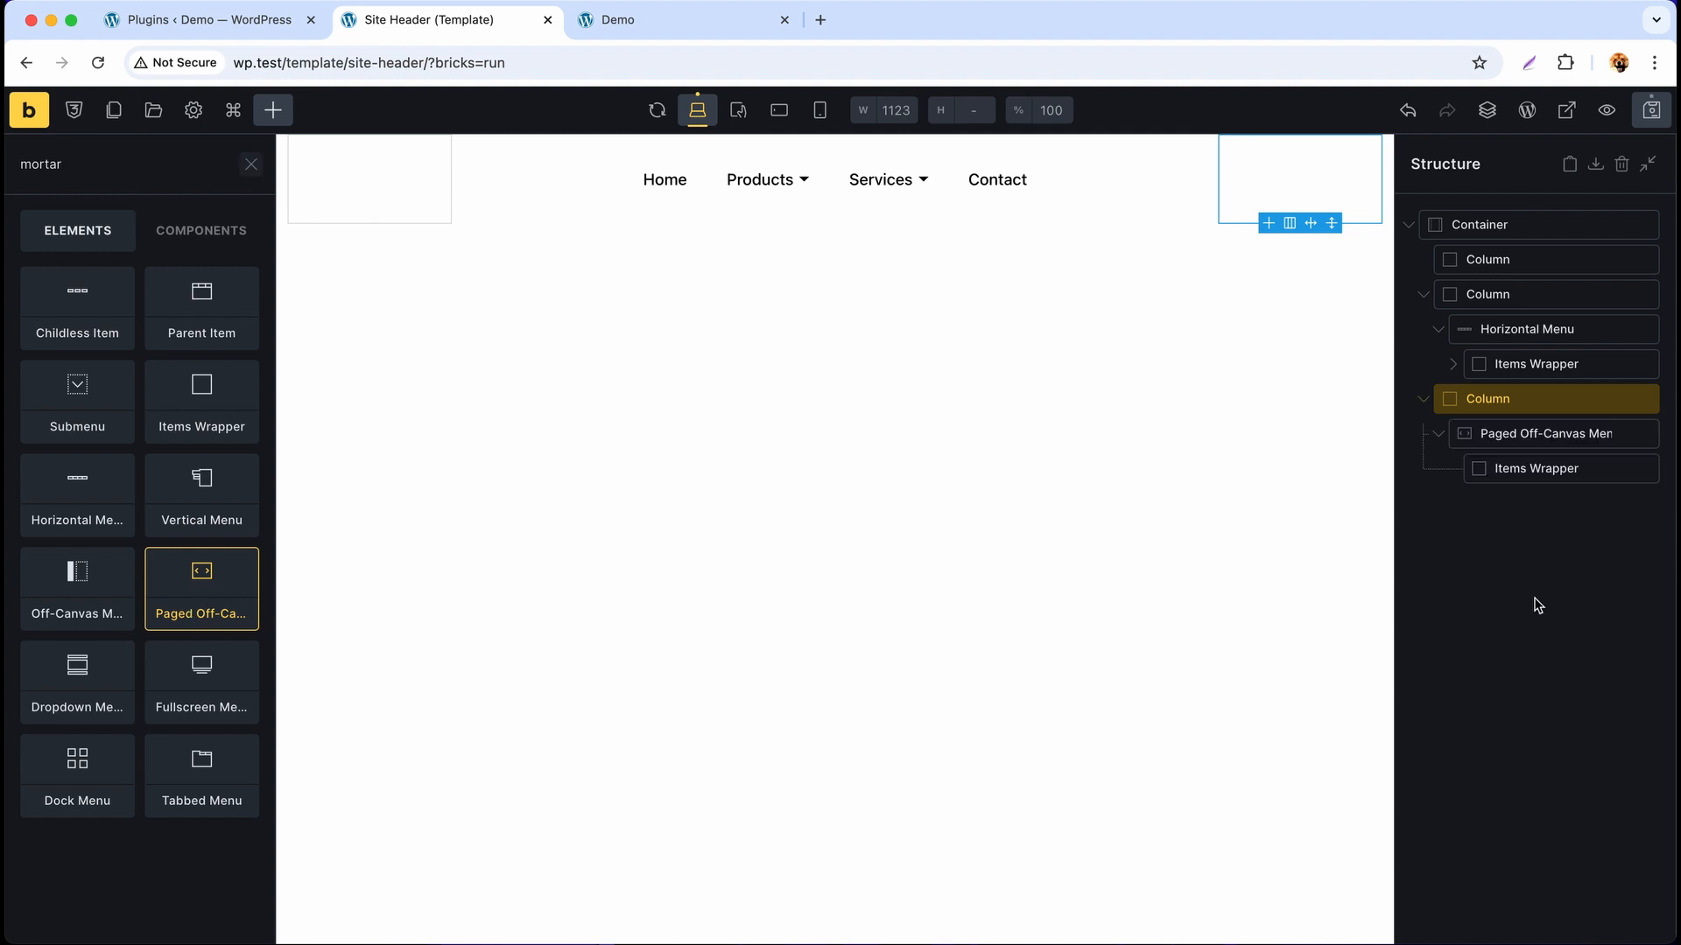
# - Replace the Paged Off-Canvas Menu's default Items Wrapper with a duplicate of the Horizontal Menu's Items Wrapper
pyautogui.click(1645, 472)
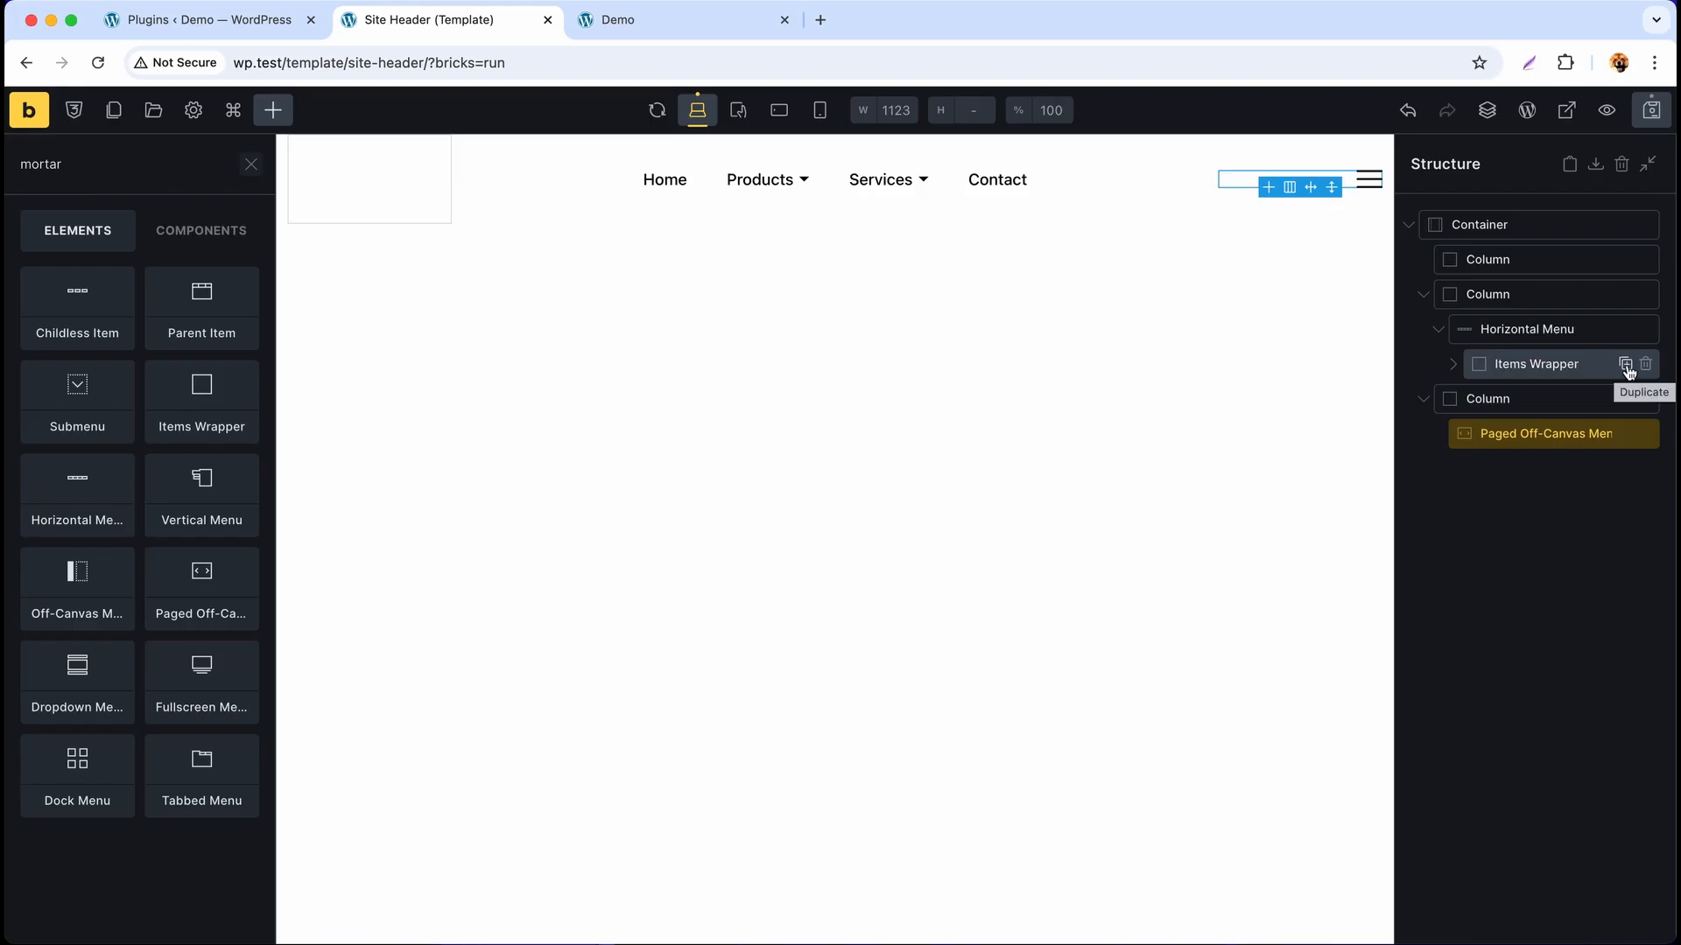
pyautogui.click(1626, 365)
pyautogui.click(1454, 403)
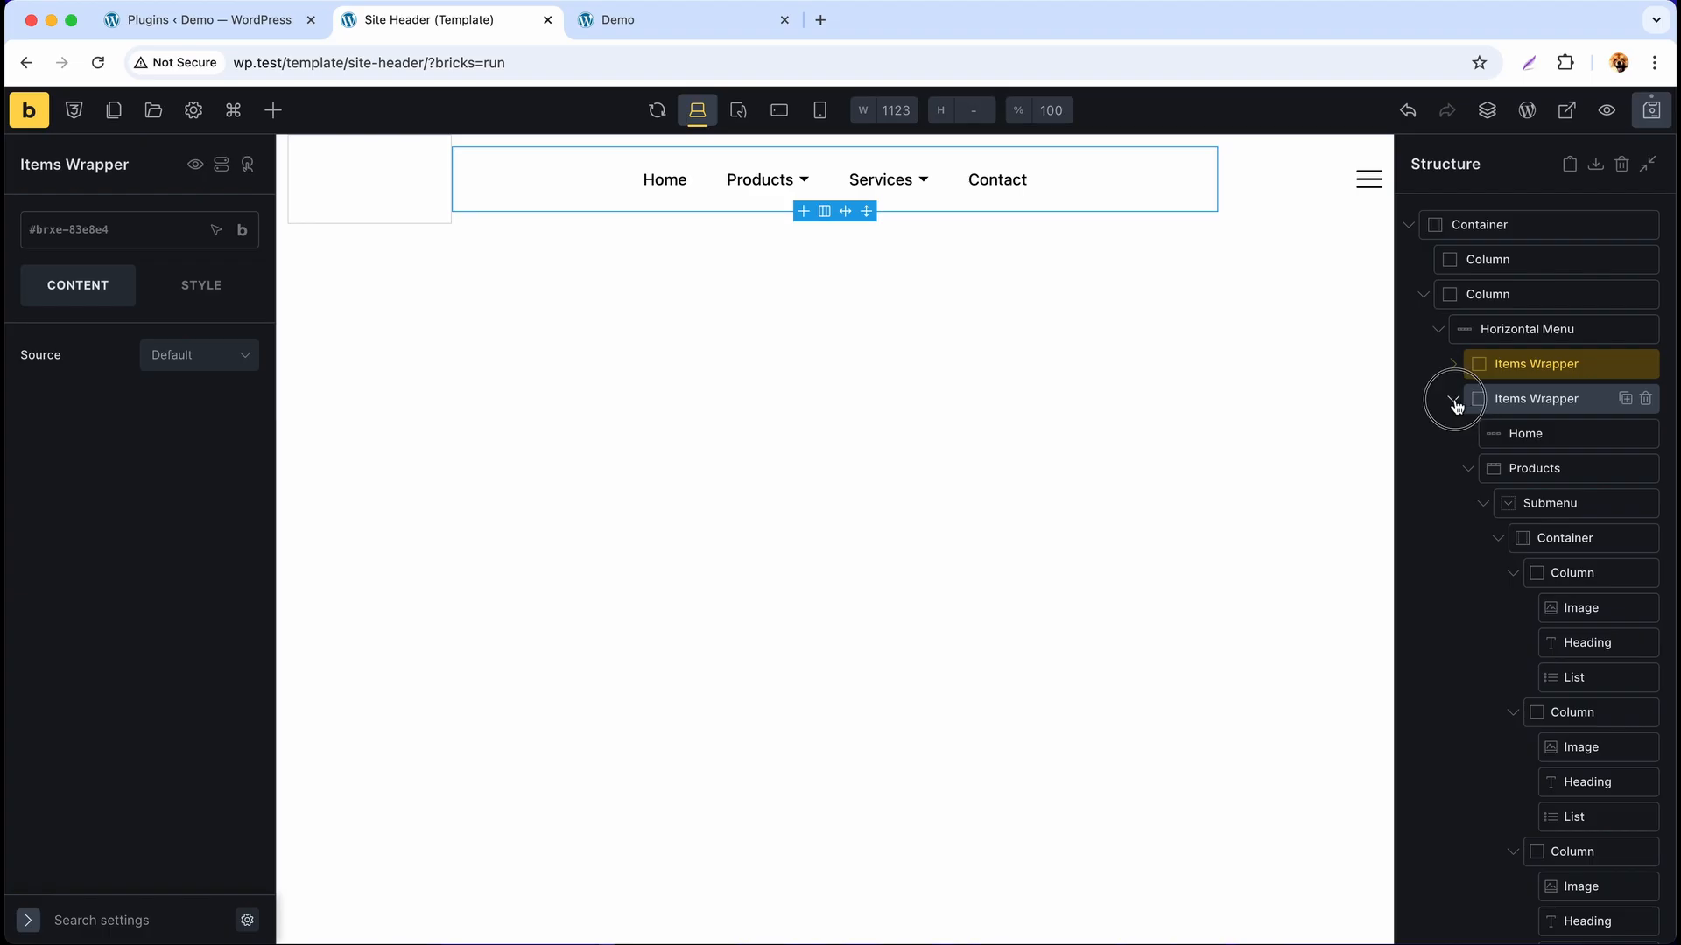
pyautogui.moveTo(1495, 399); pyautogui.dragTo(1541, 476)
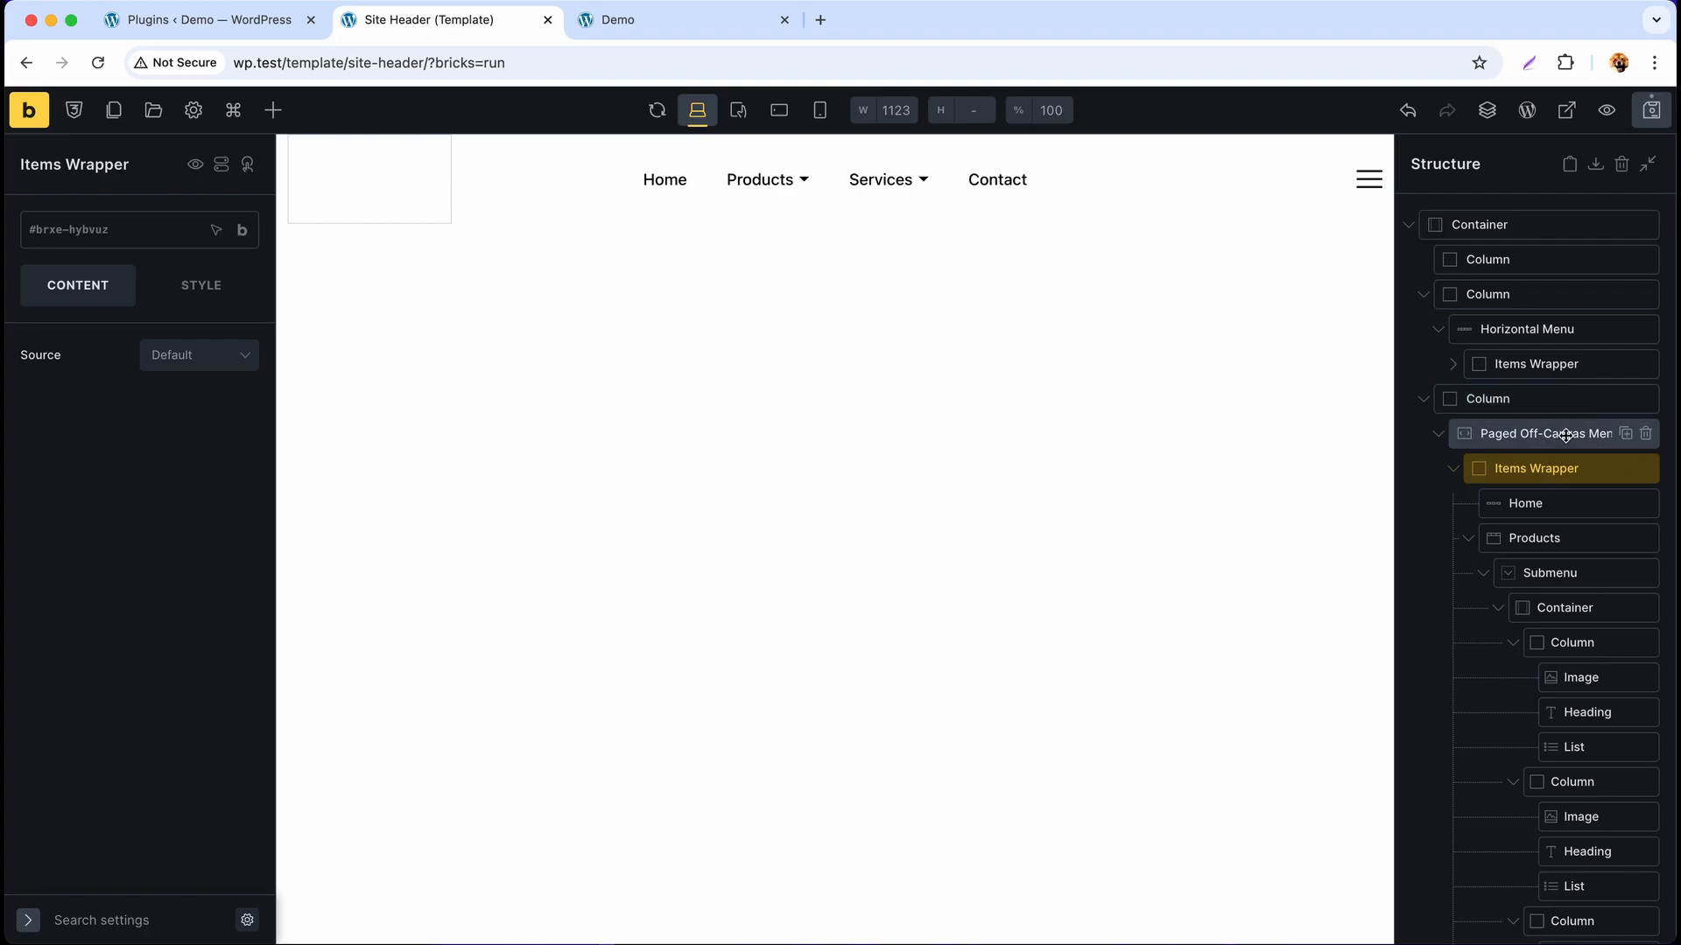
# - Enable Keep The Off-Canvas Open for the Paged Off-Canvas Menu and save the template
pyautogui.click(1565, 435)
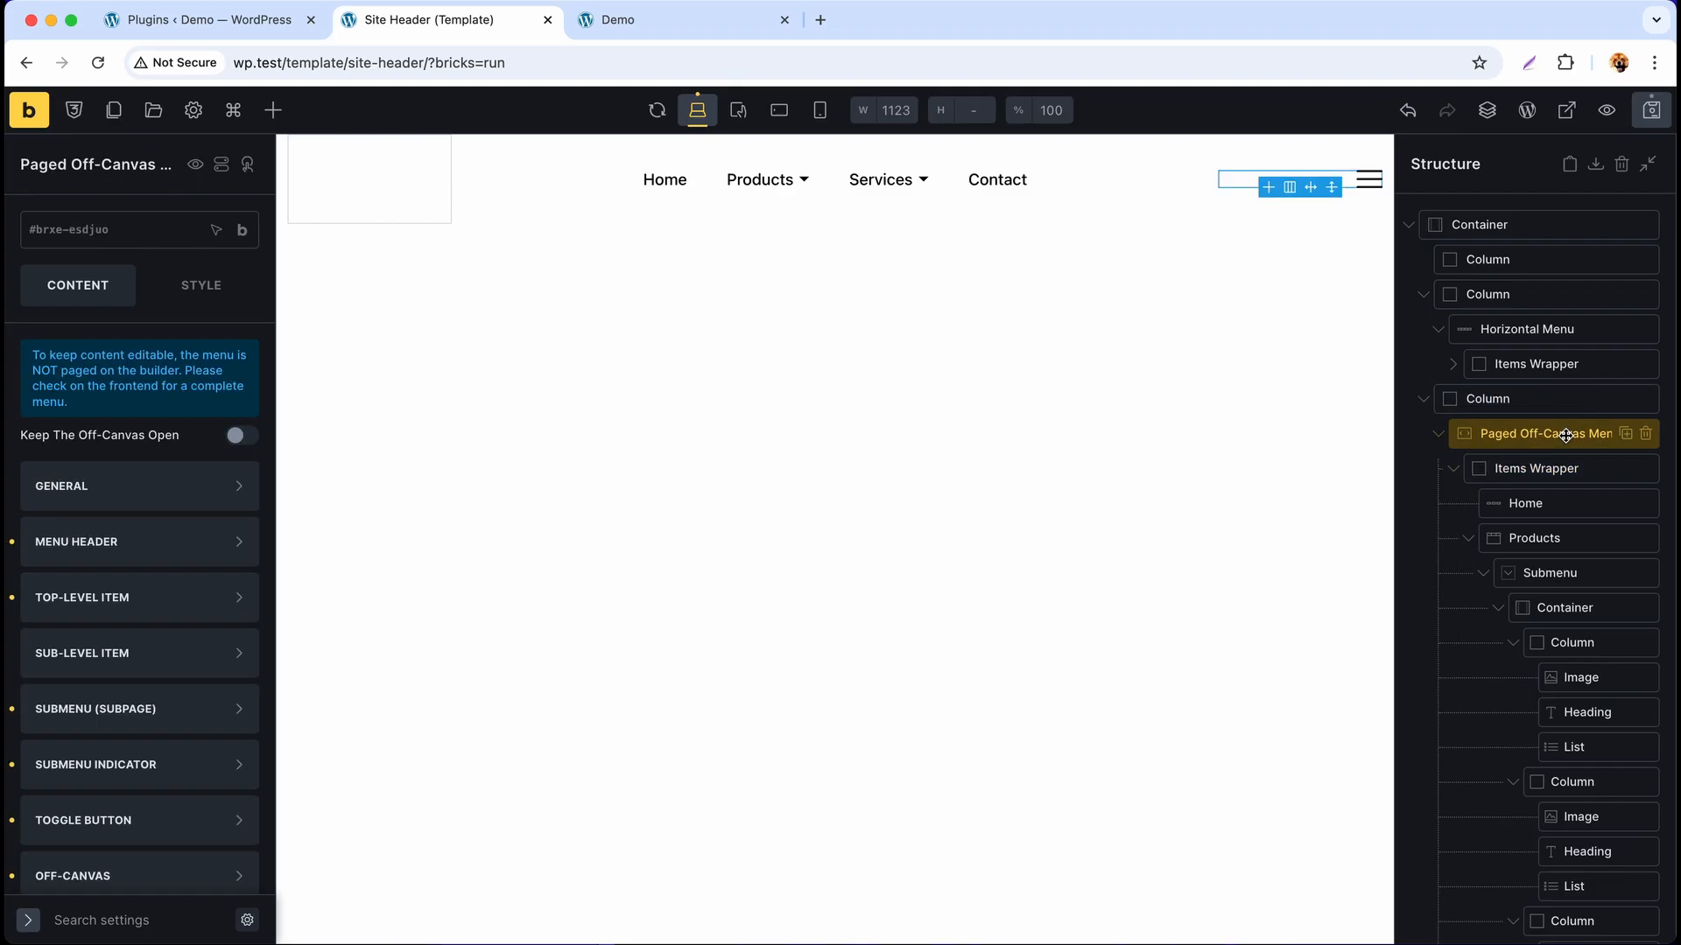
pyautogui.click(244, 436)
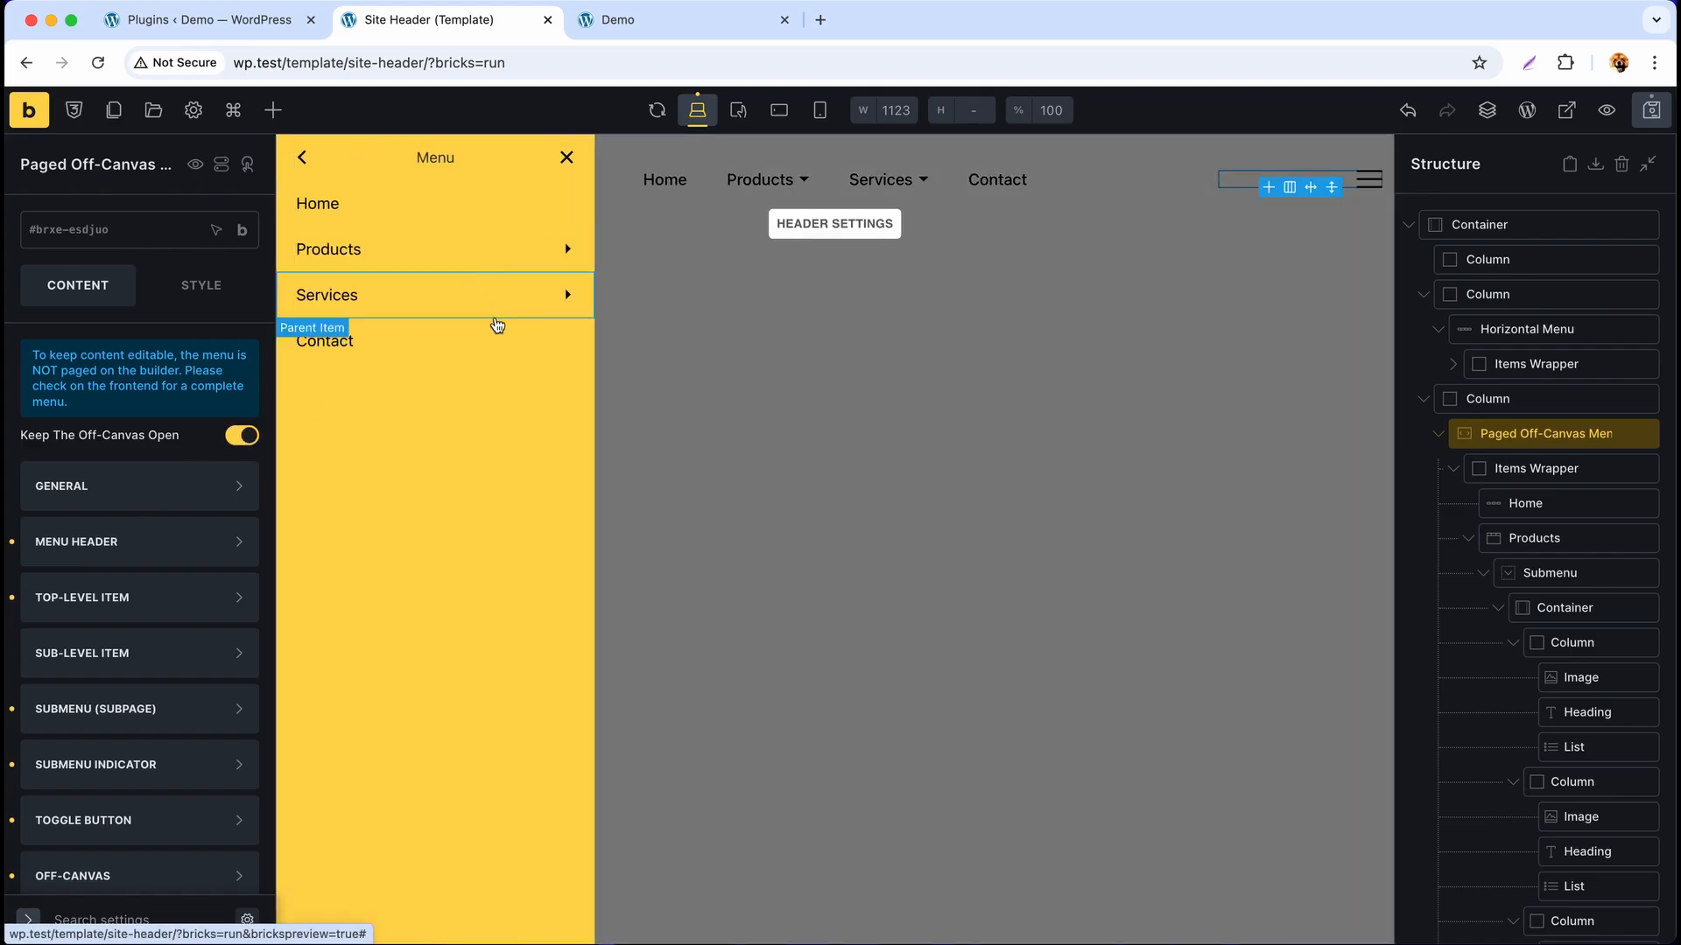
pyautogui.click(1650, 110)
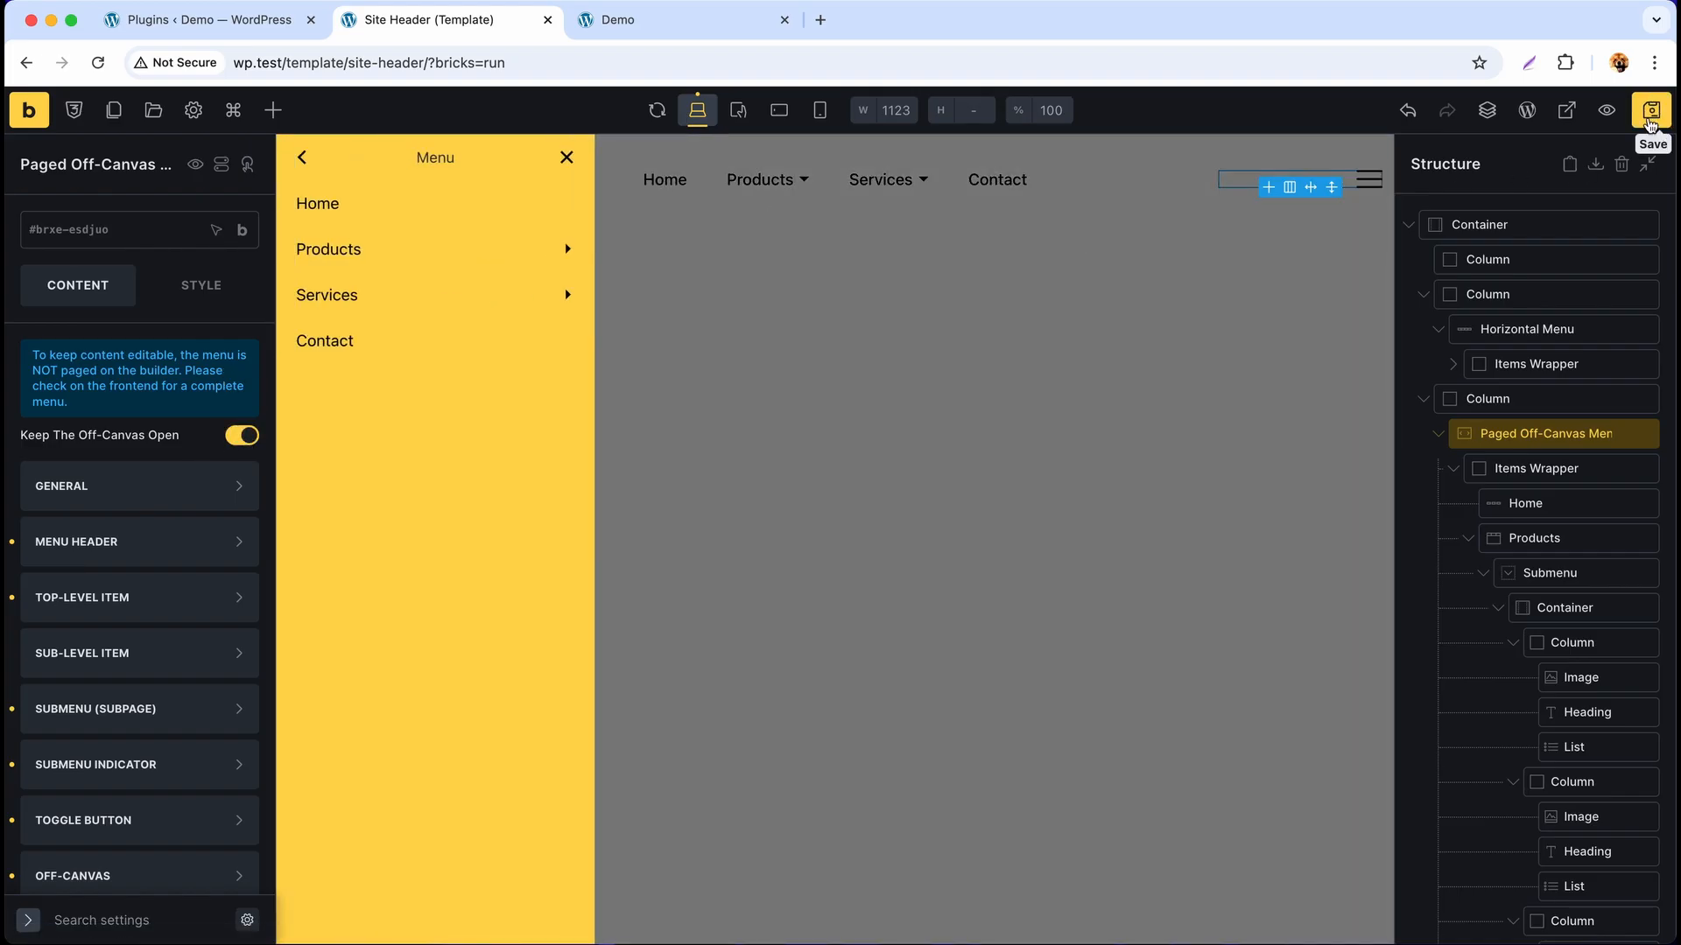
# - Reload the live demo page and check the Products subpage in the off-canvas menu
pyautogui.click(691, 23)
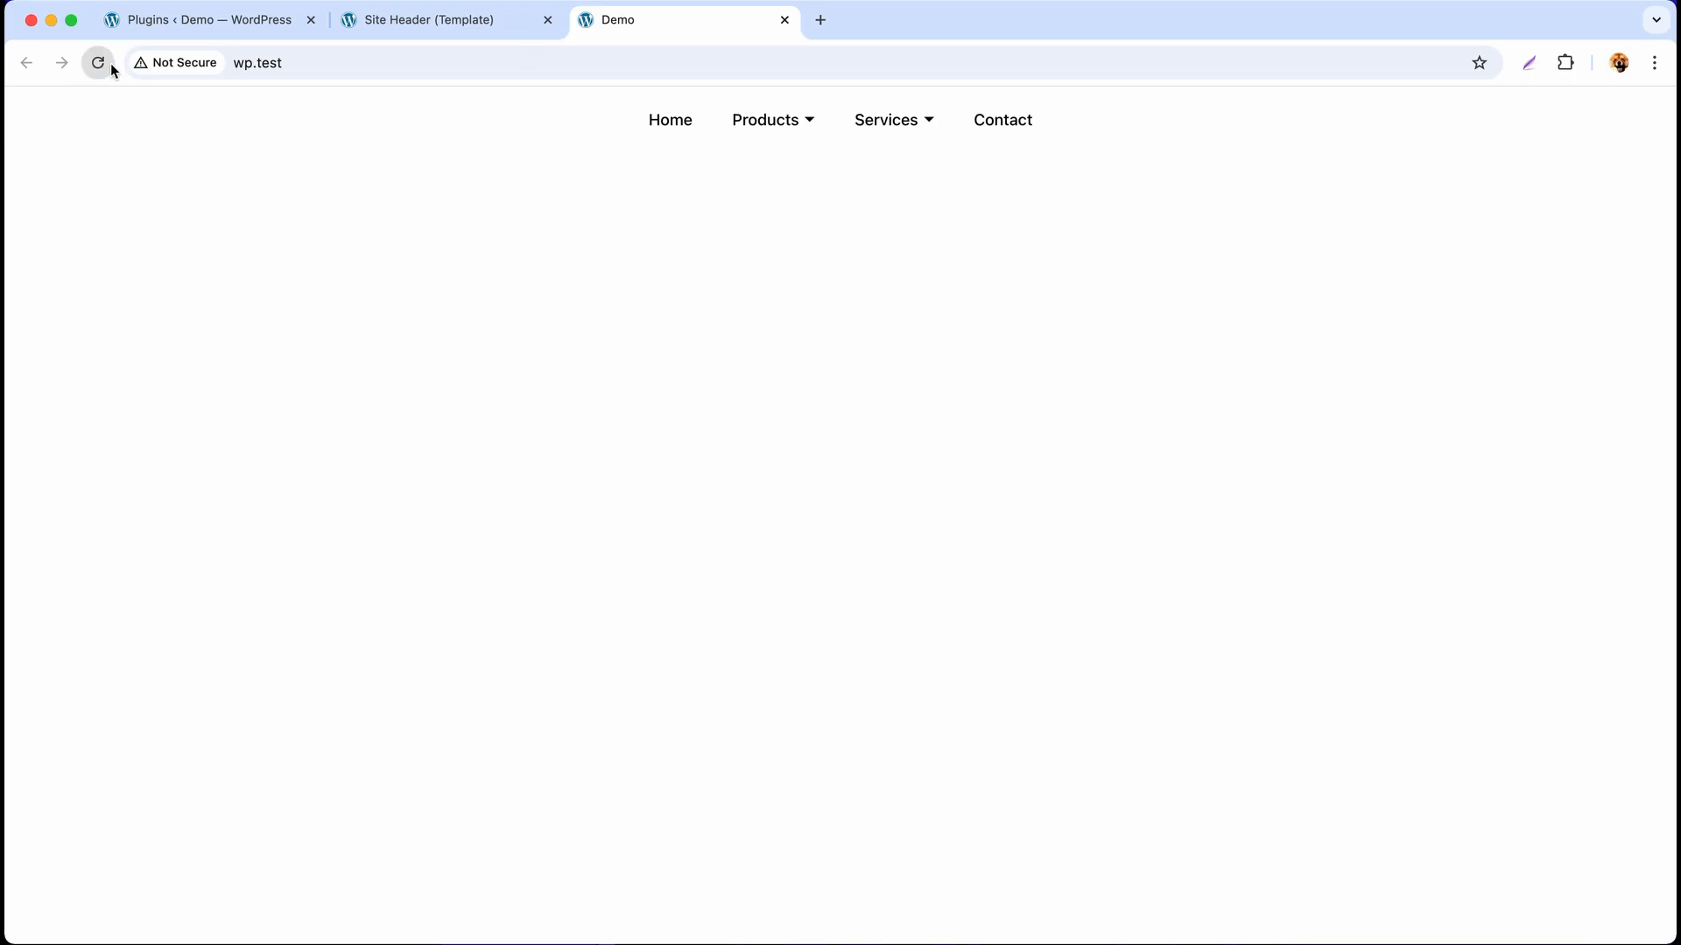
pyautogui.click(98, 62)
pyautogui.click(1373, 120)
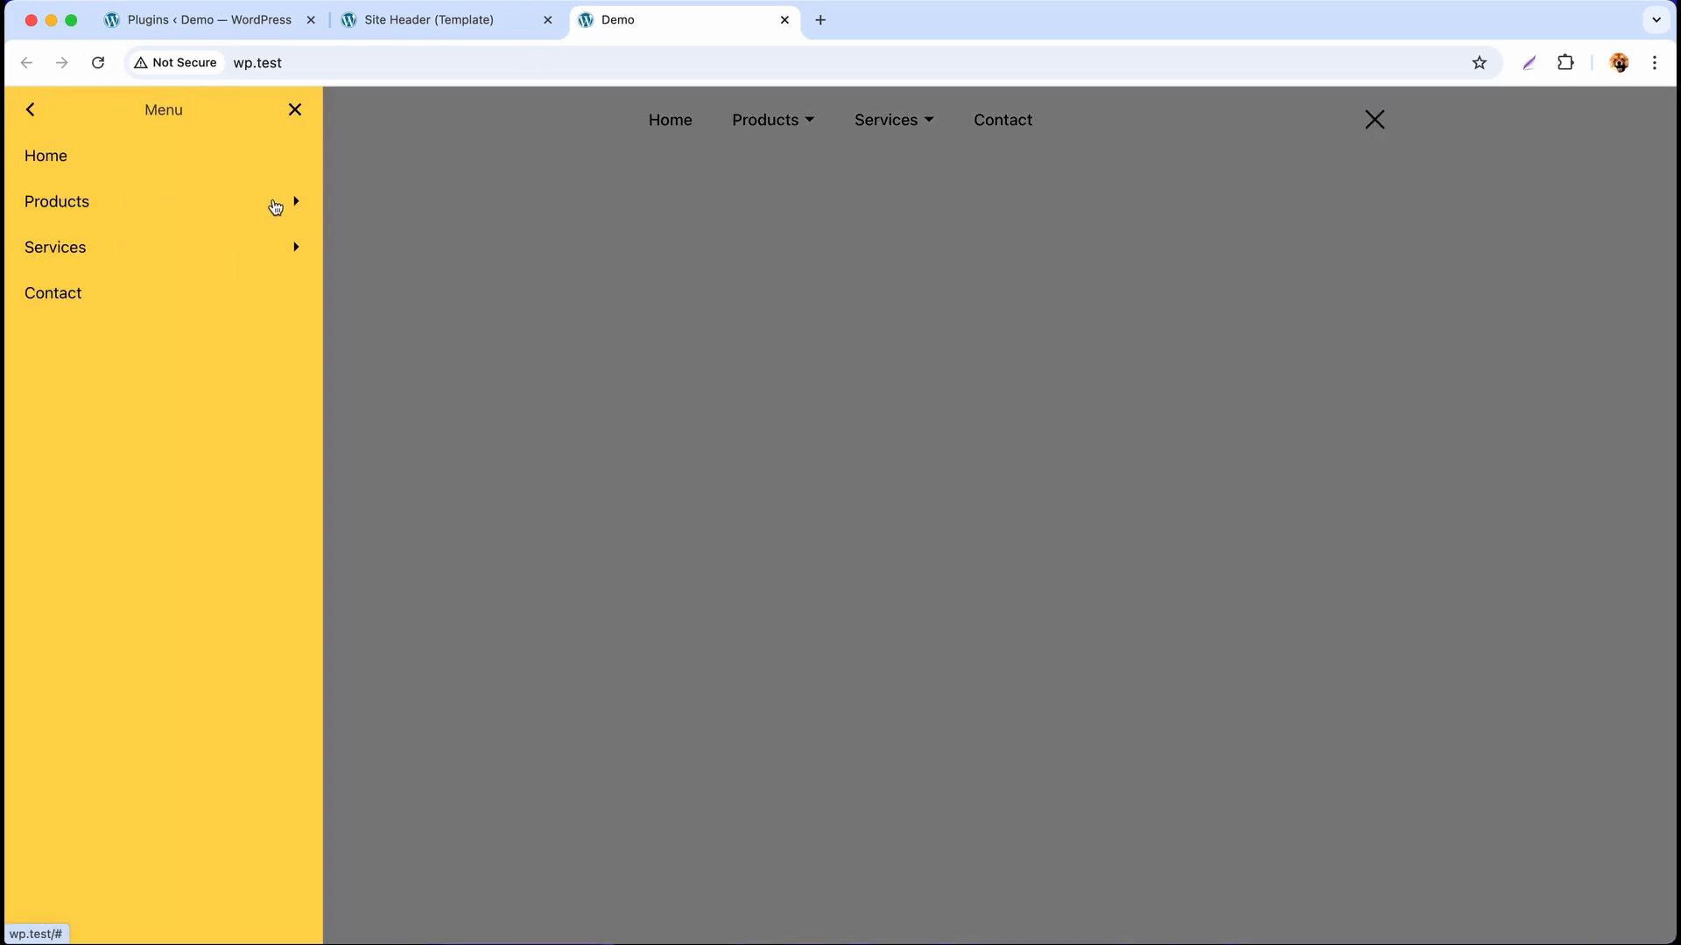
pyautogui.click(293, 203)
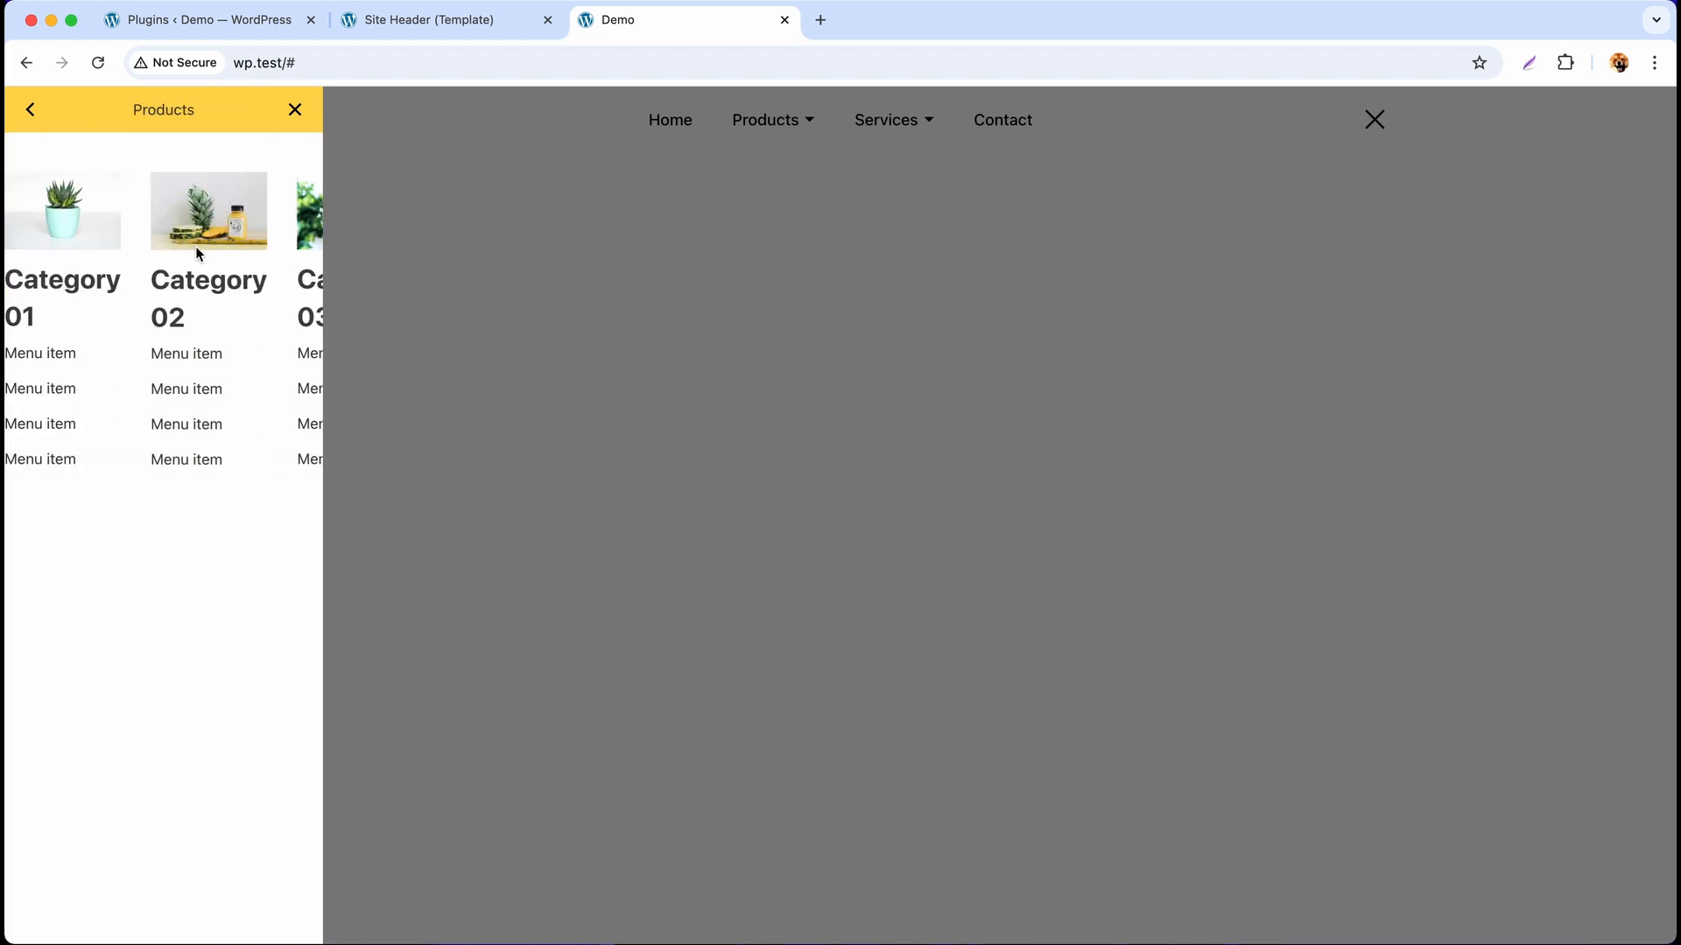
# - In the Site Header template, set the off-canvas Products submenu container to vertical direction, clear its column gap and set its row gap to 40
pyautogui.click(472, 24)
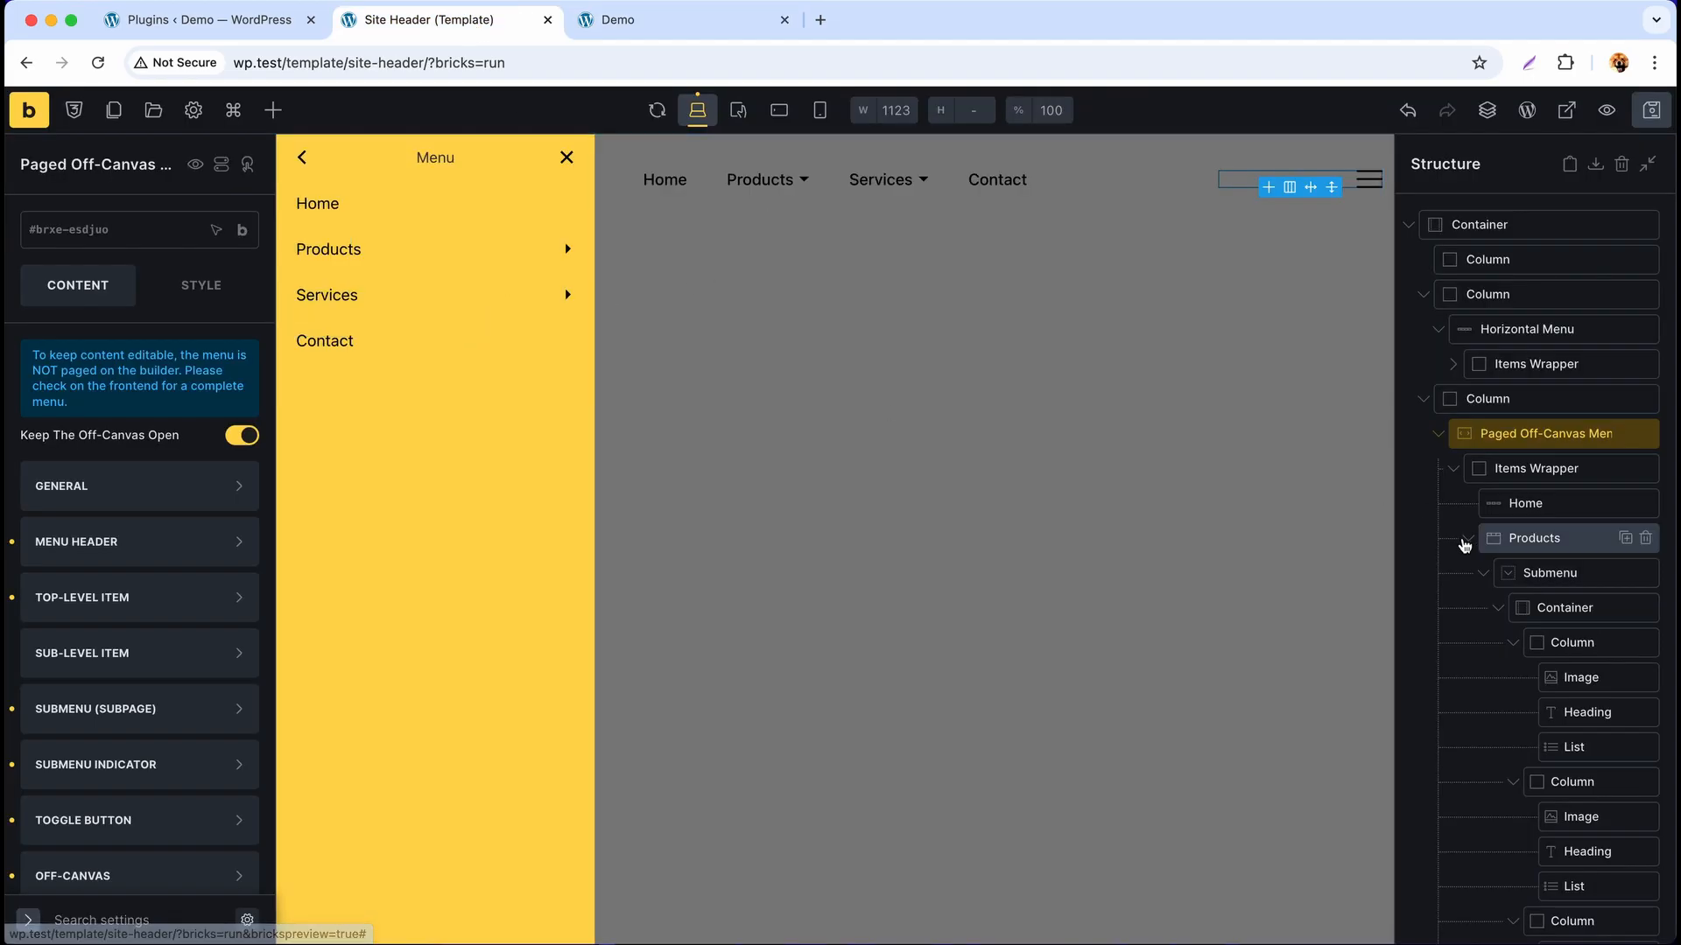
pyautogui.click(1541, 604)
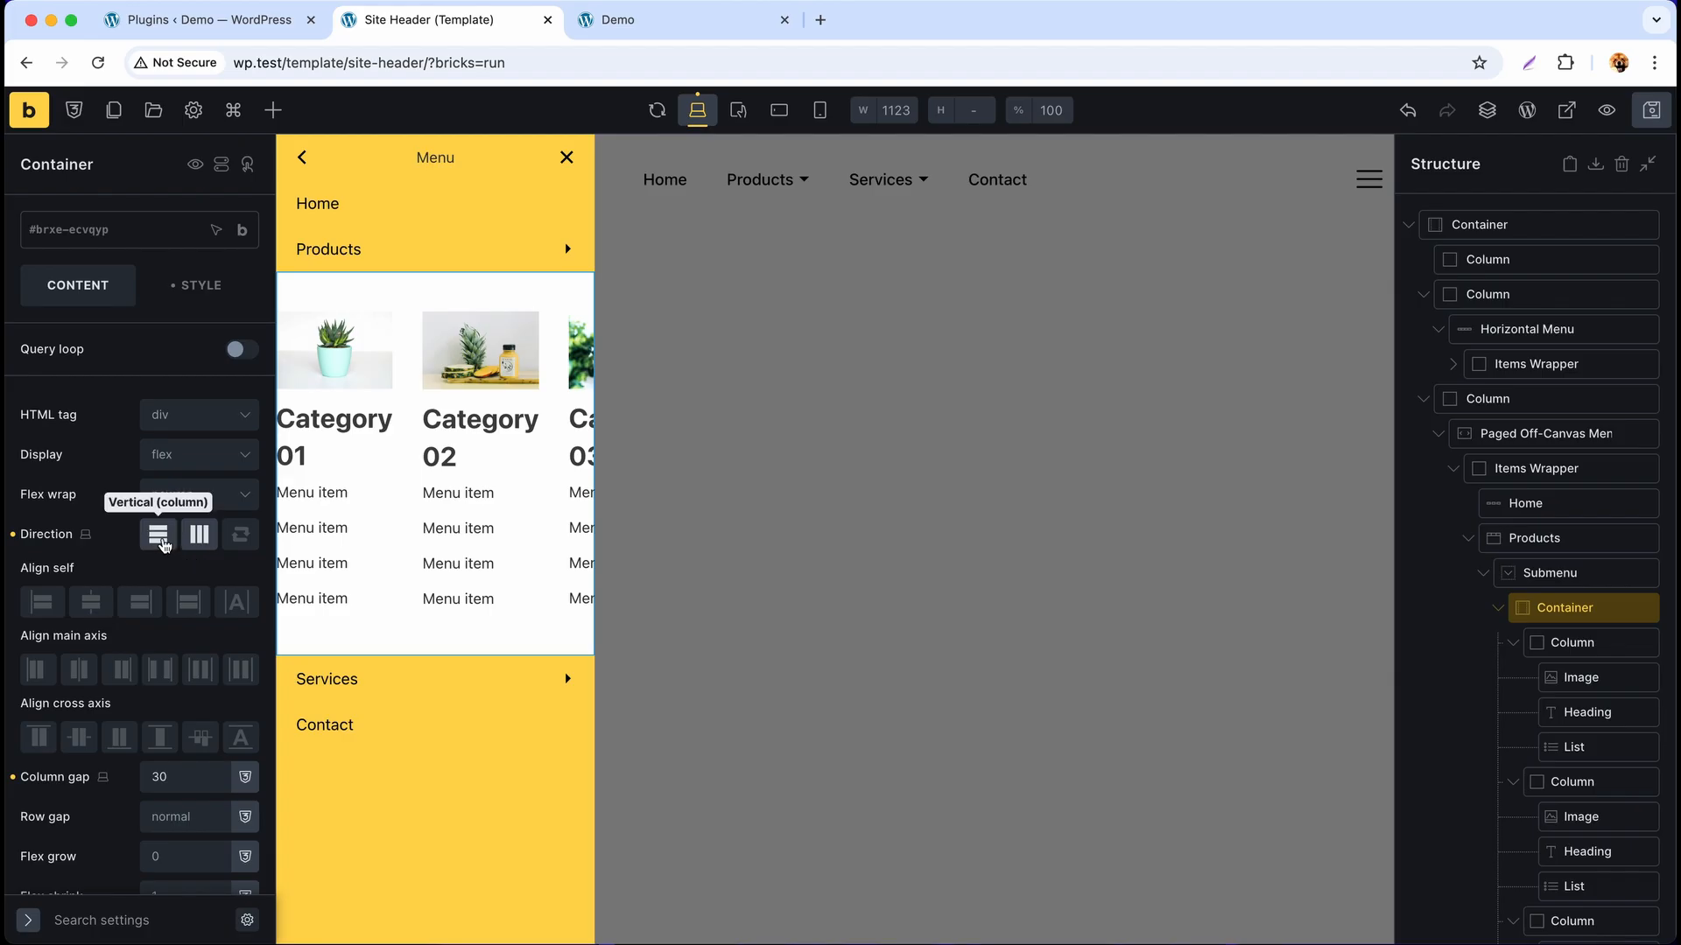
pyautogui.click(158, 536)
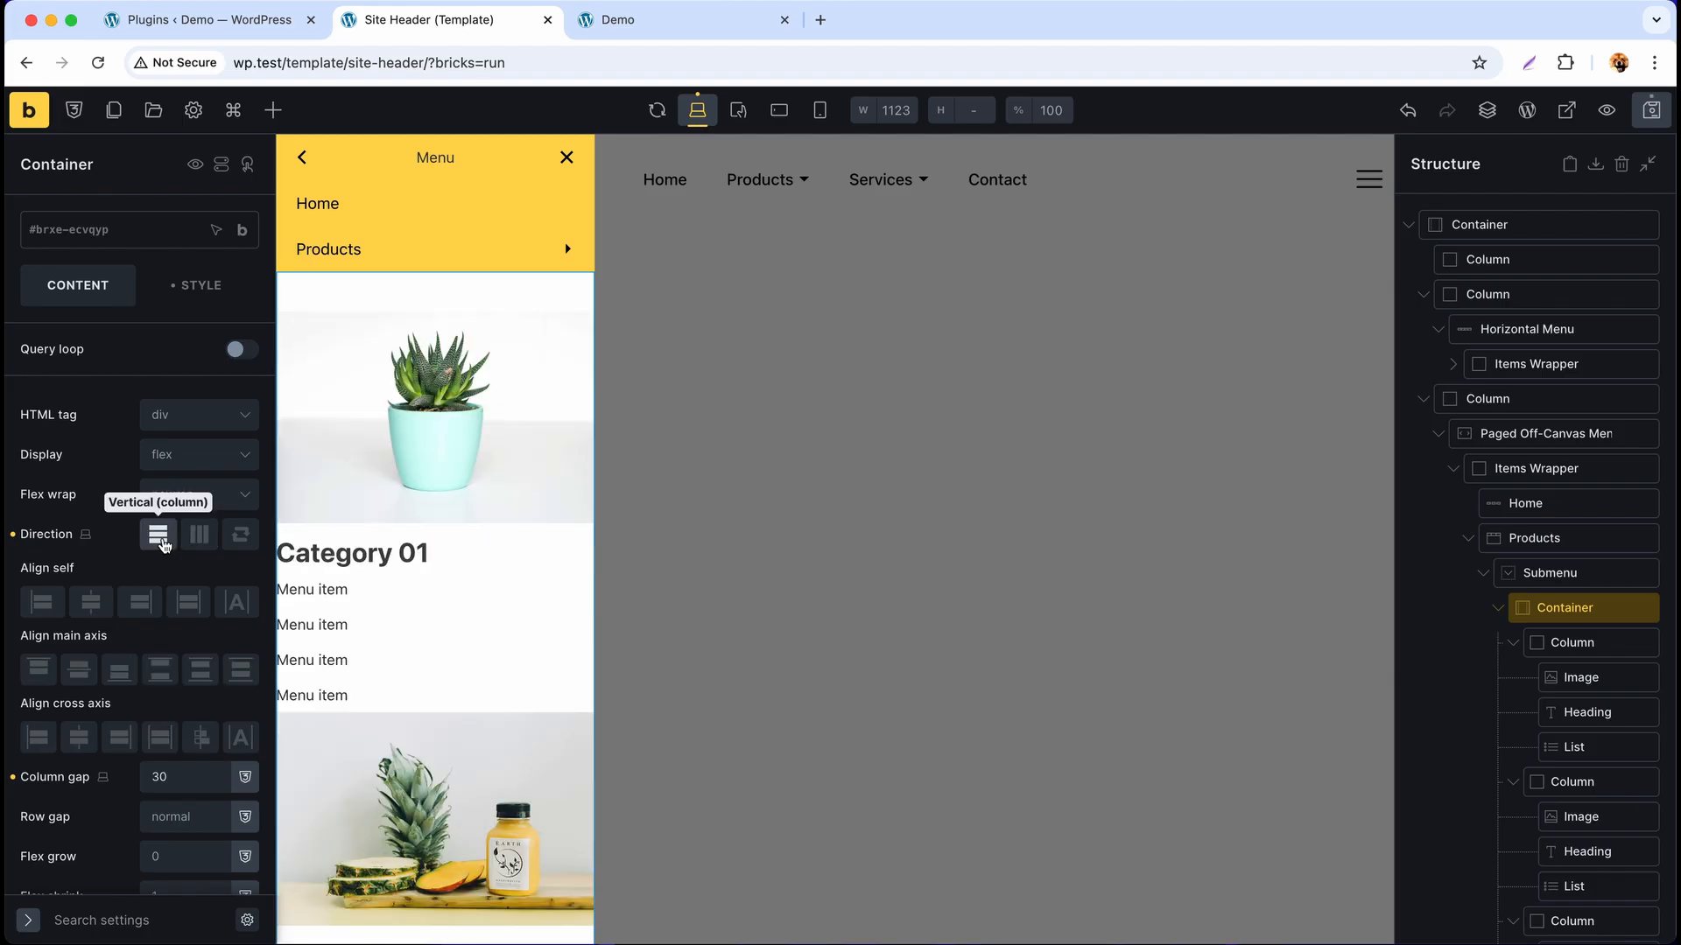
pyautogui.scroll(-1, 149, 648)
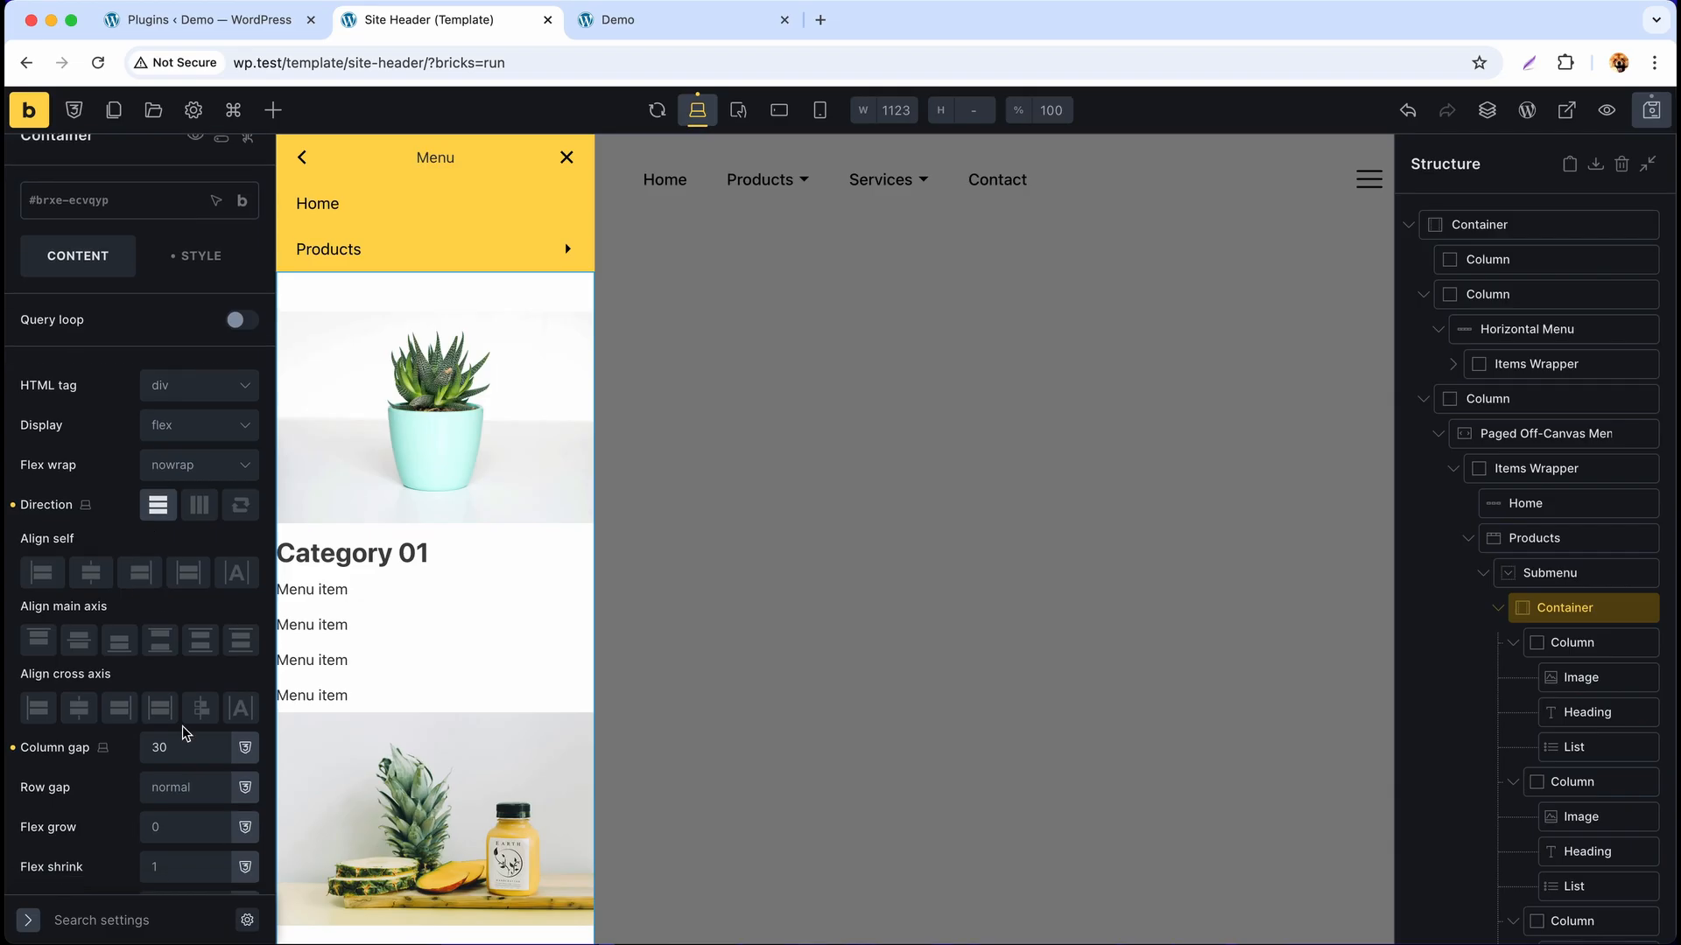
pyautogui.click(123, 745)
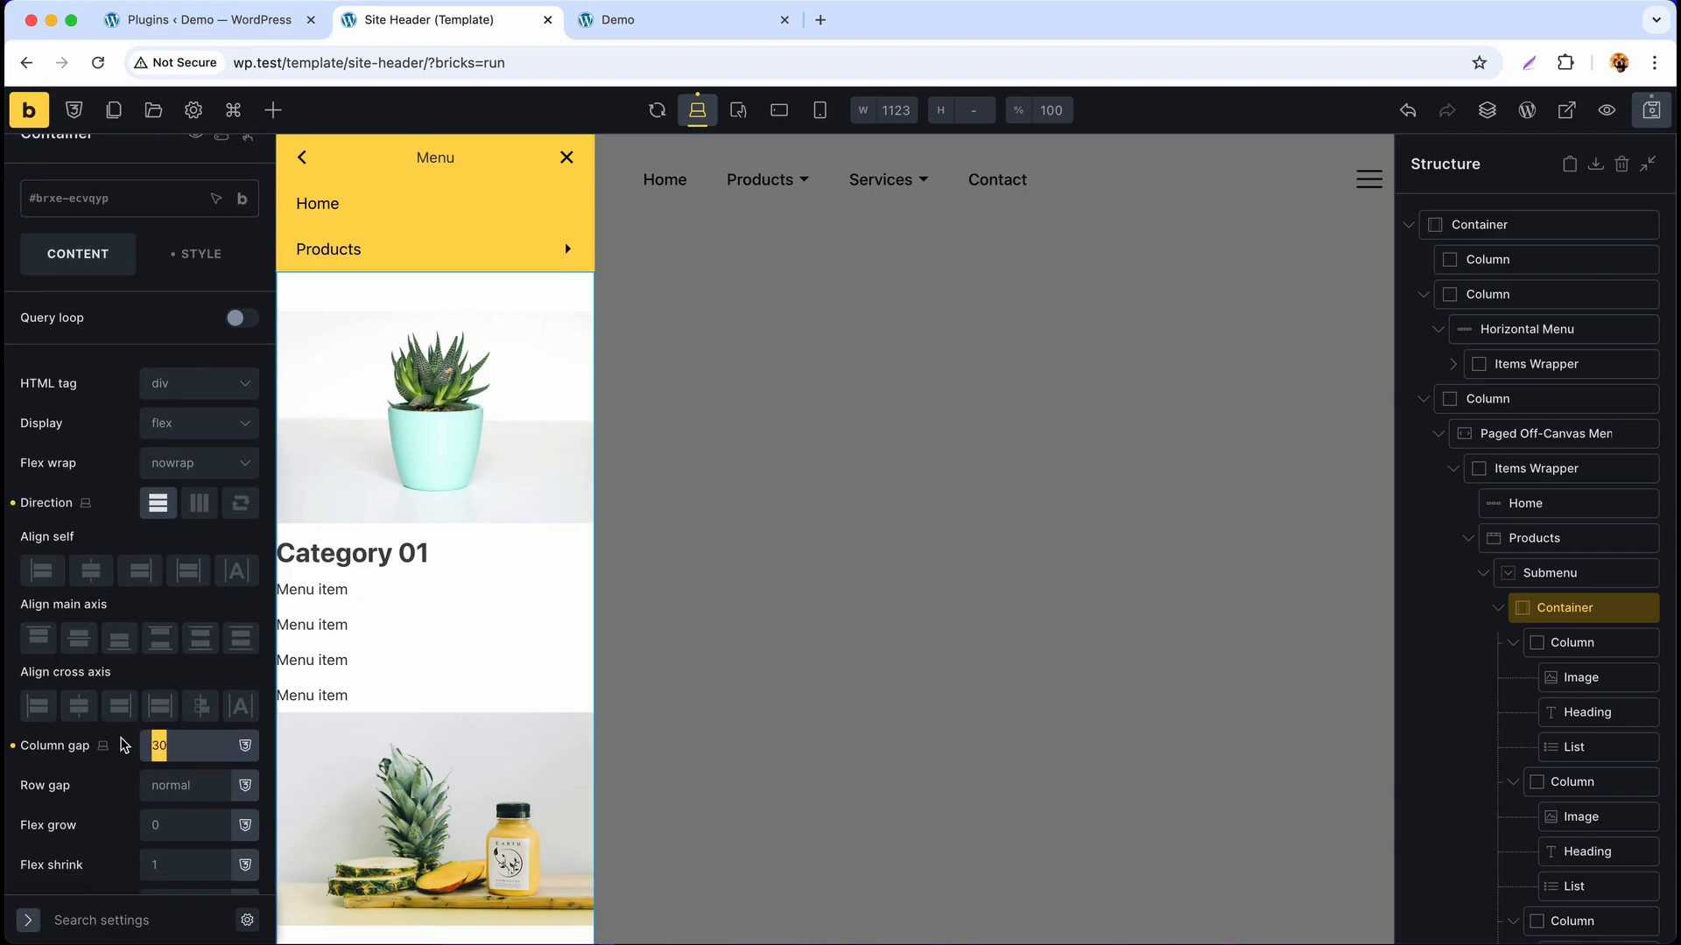
pyautogui.press('BackSpace')
pyautogui.click(158, 778)
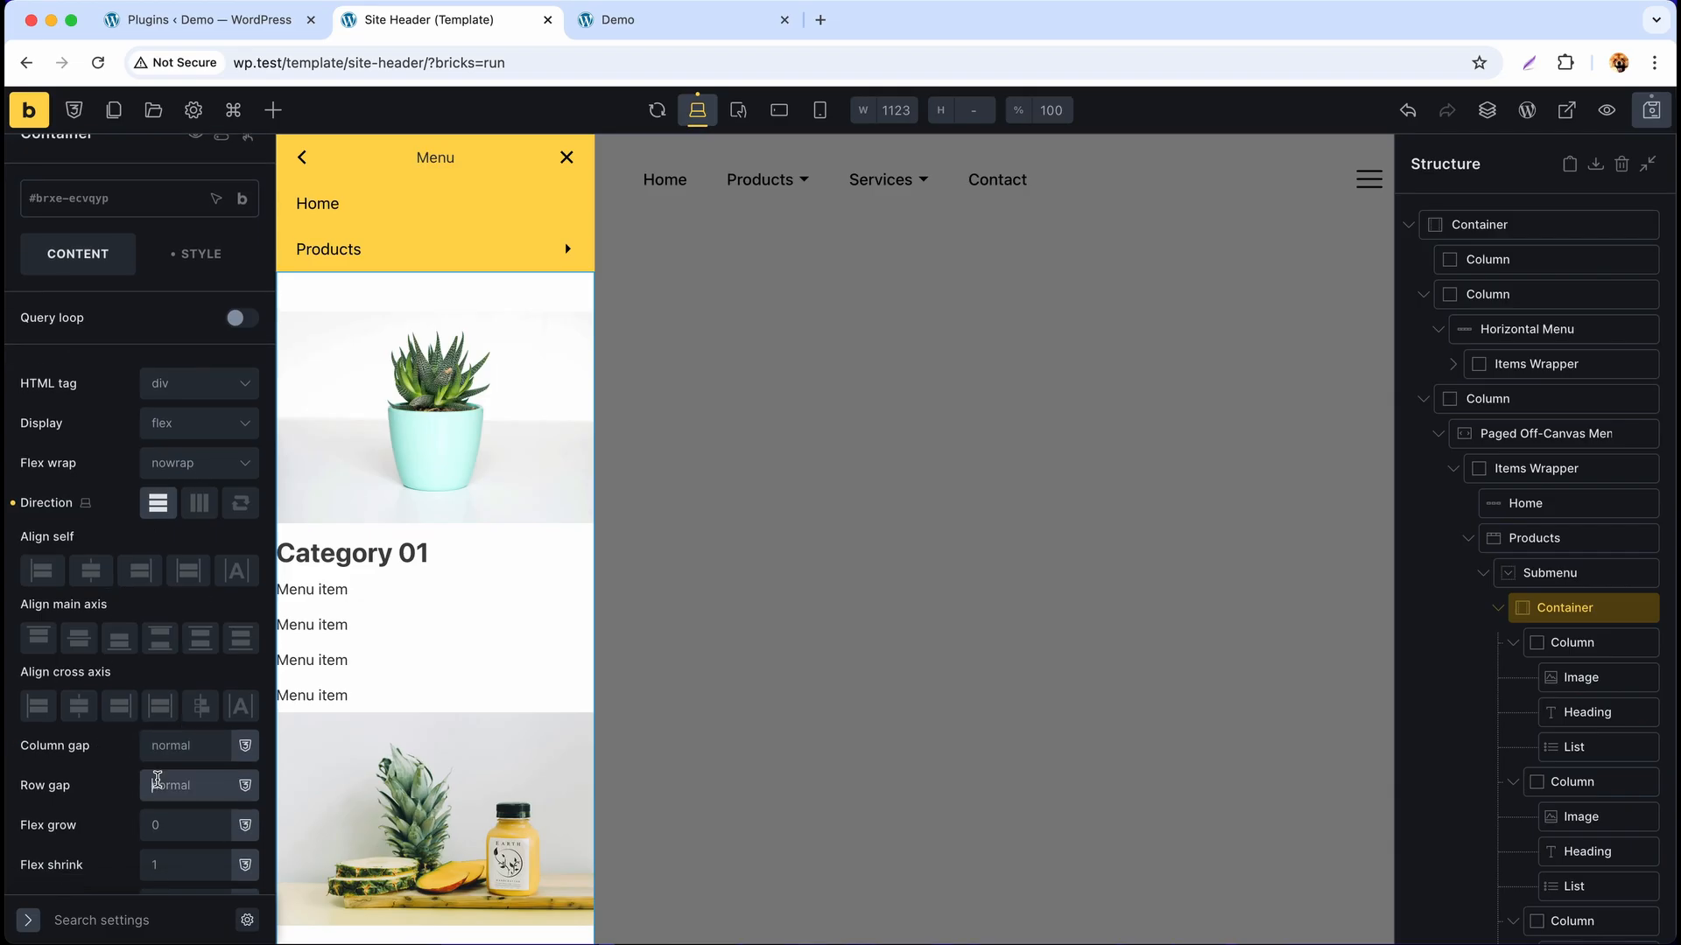
pyautogui.write('40')
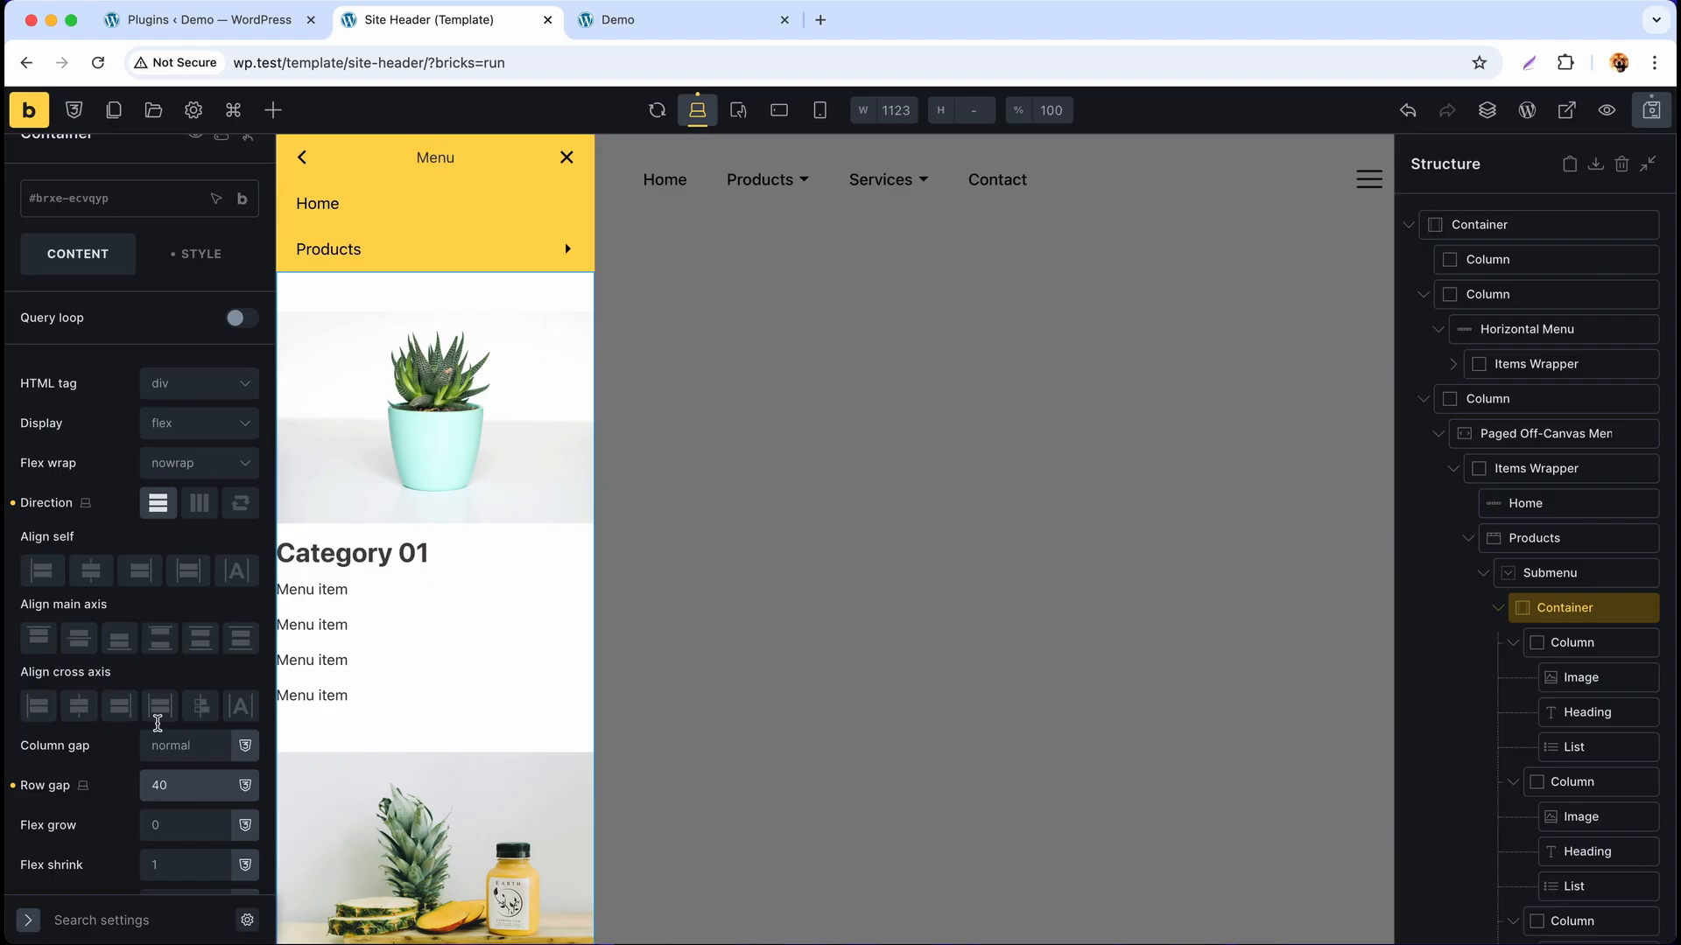
# - Set the Products submenu container's padding to 20 on all linked sides and save the template
pyautogui.click(200, 254)
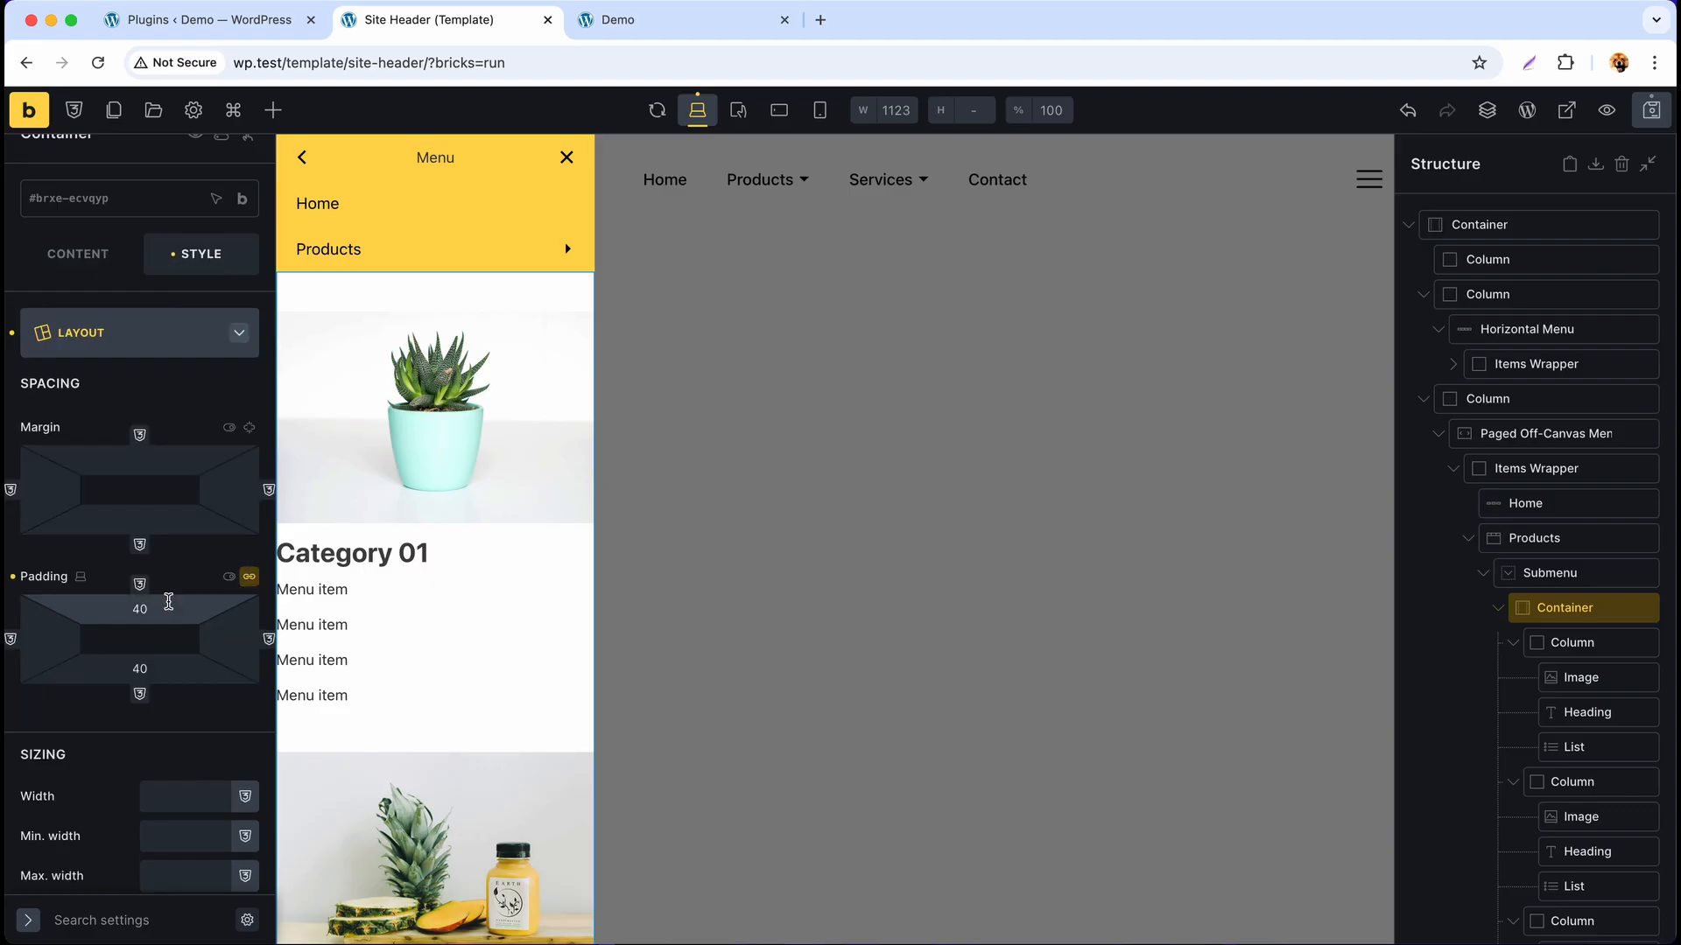
pyautogui.click(249, 575)
pyautogui.write('20')
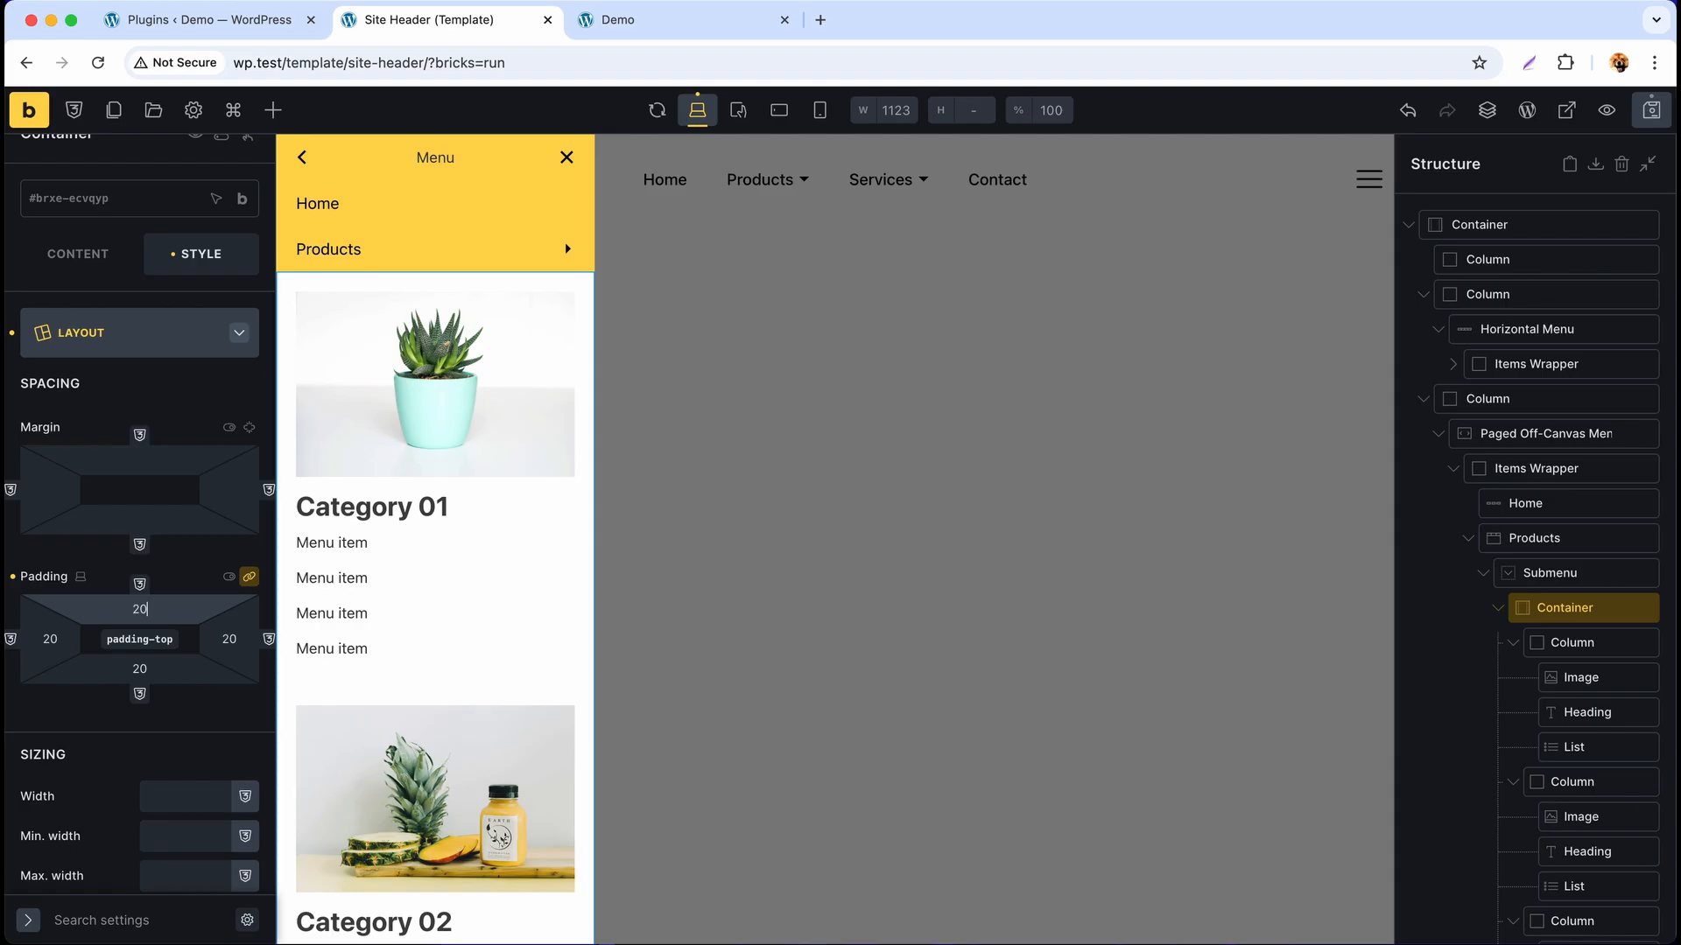
pyautogui.scroll(-9, 446, 570)
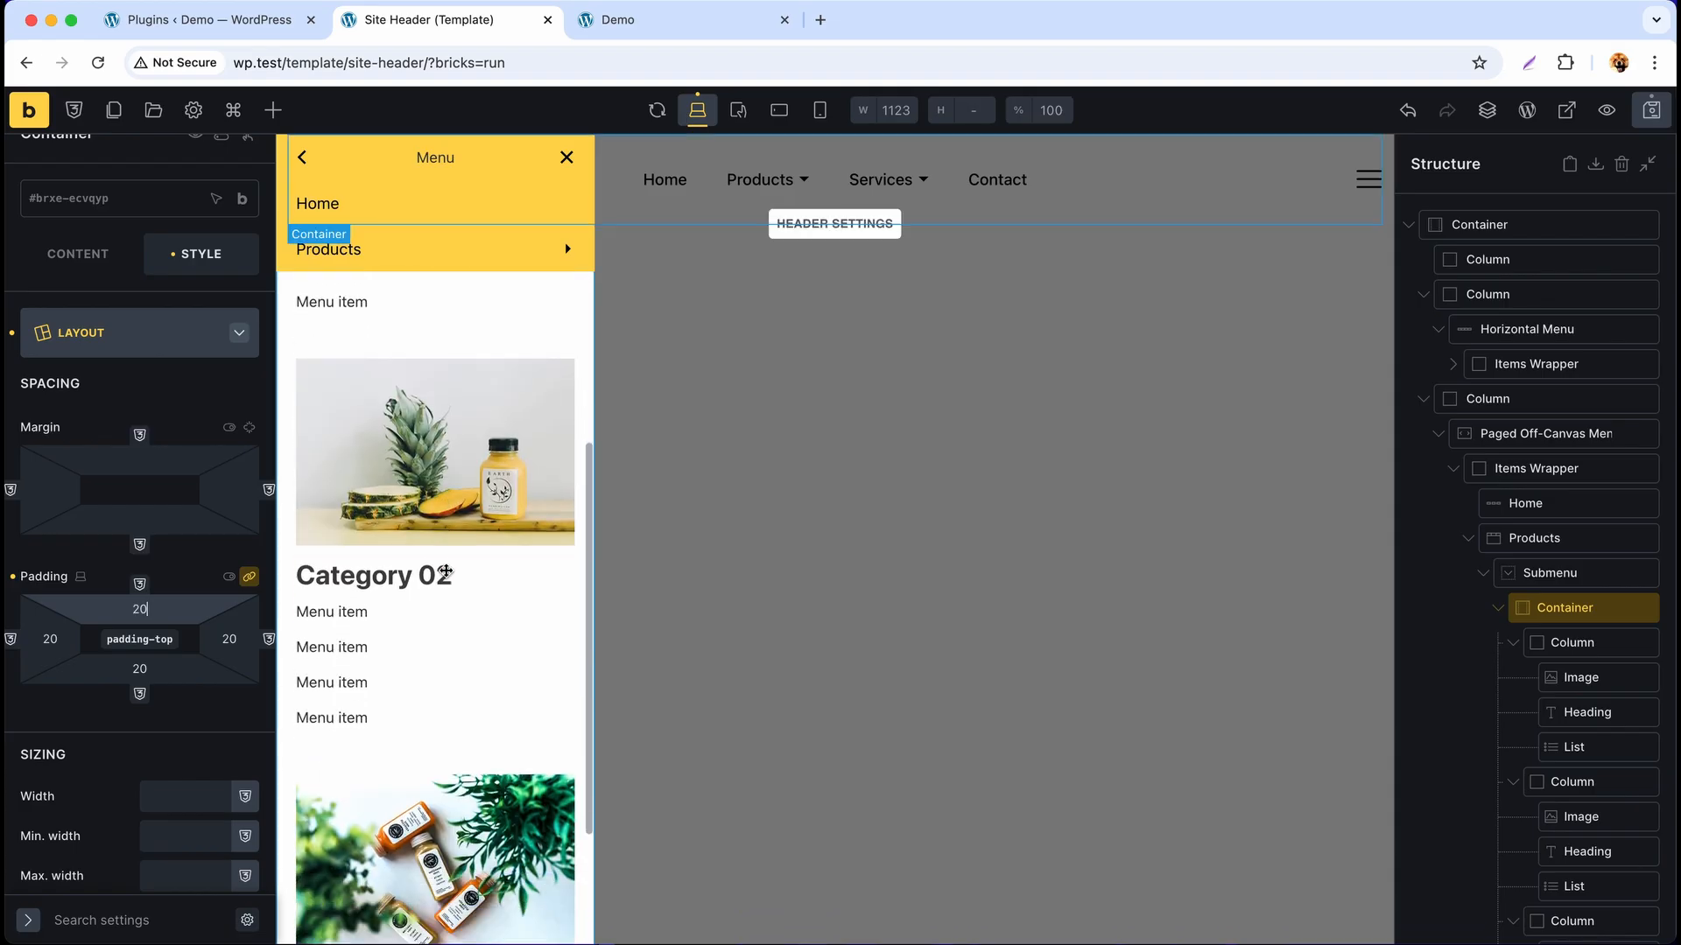
pyautogui.scroll(-2, 446, 571)
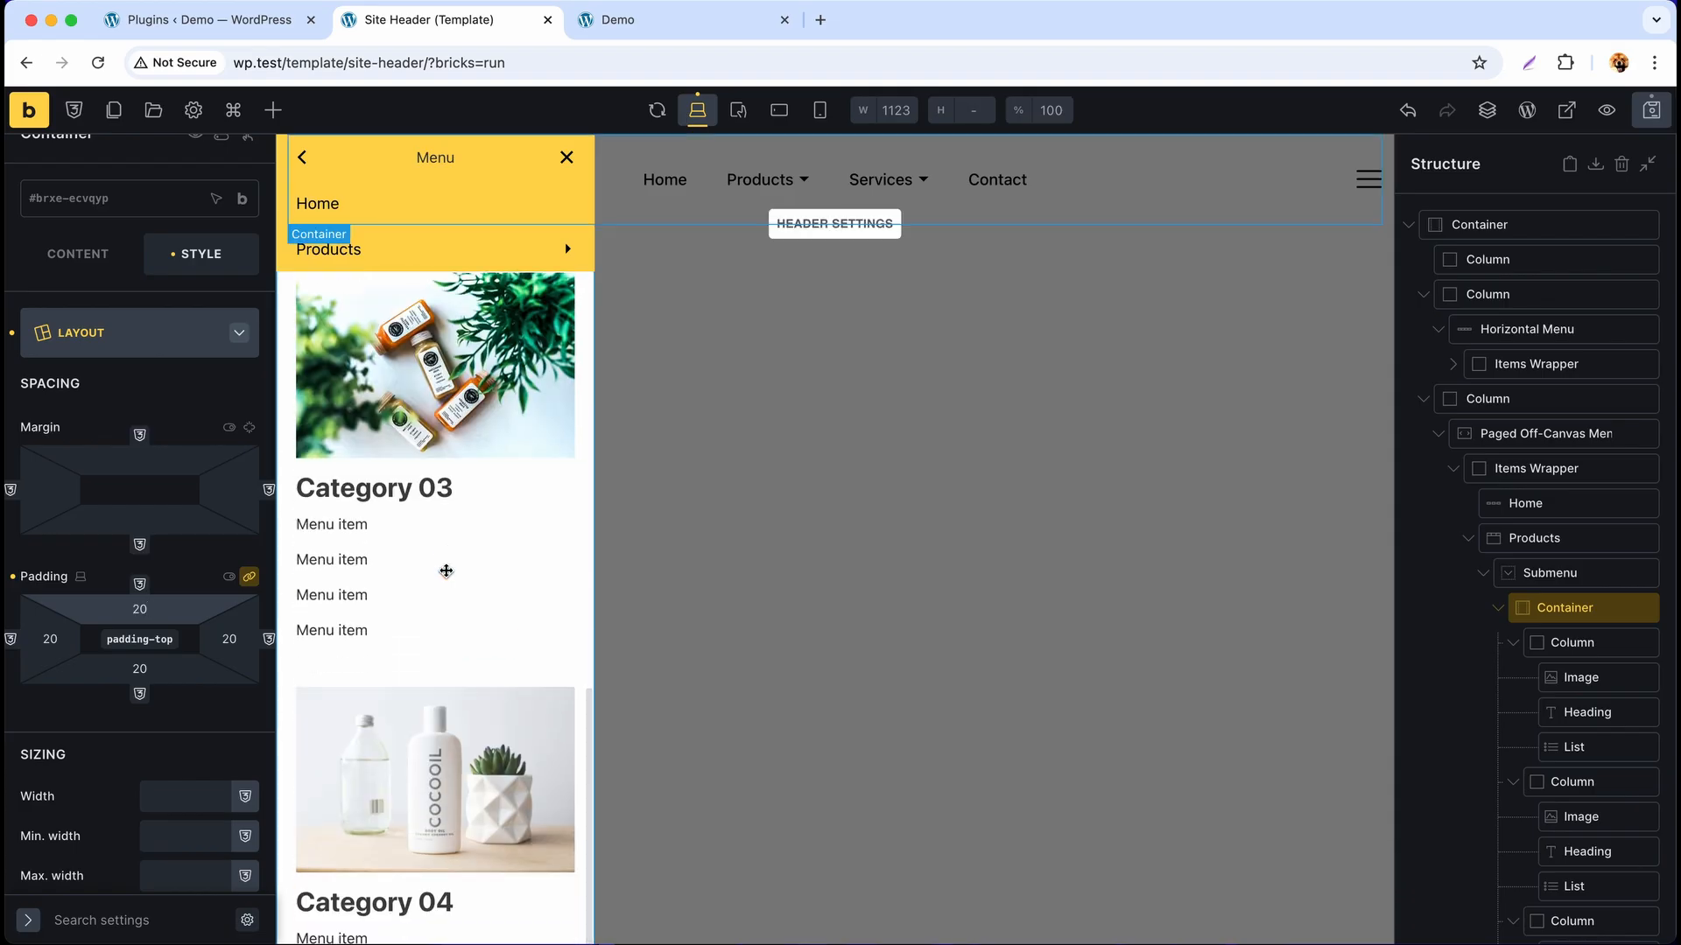
pyautogui.click(1650, 111)
# - Reload the live demo page and review the category layout in the off-canvas Products subpage, returning to the main menu page
pyautogui.click(732, 22)
pyautogui.click(99, 62)
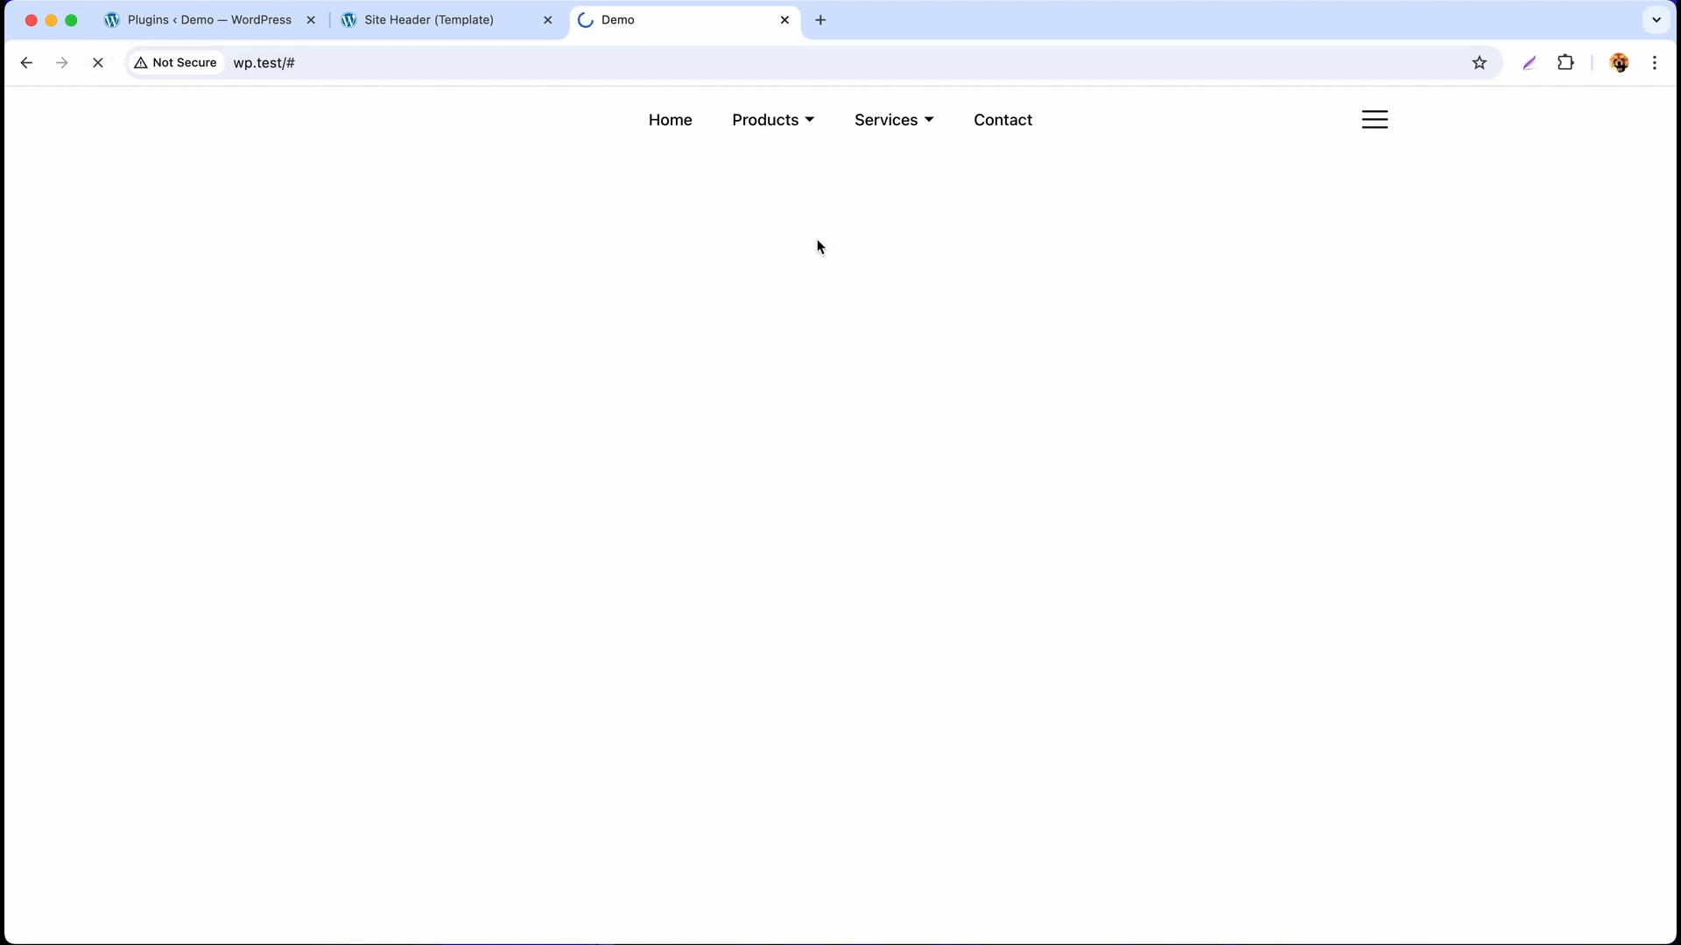
pyautogui.click(1370, 126)
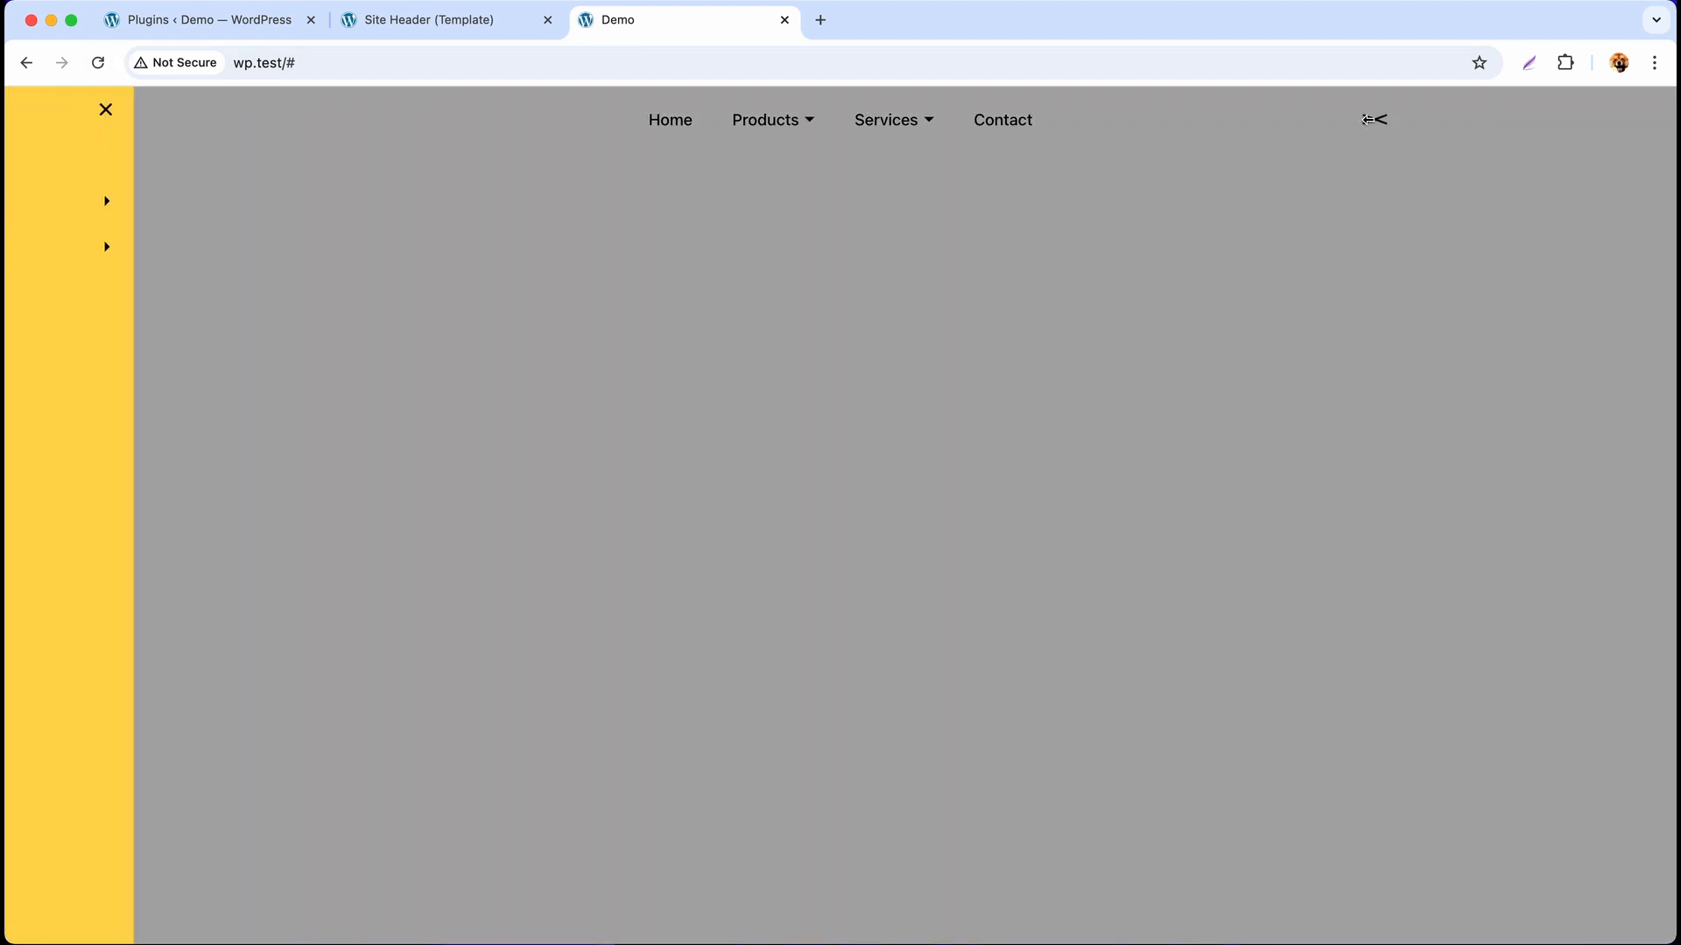
pyautogui.click(306, 205)
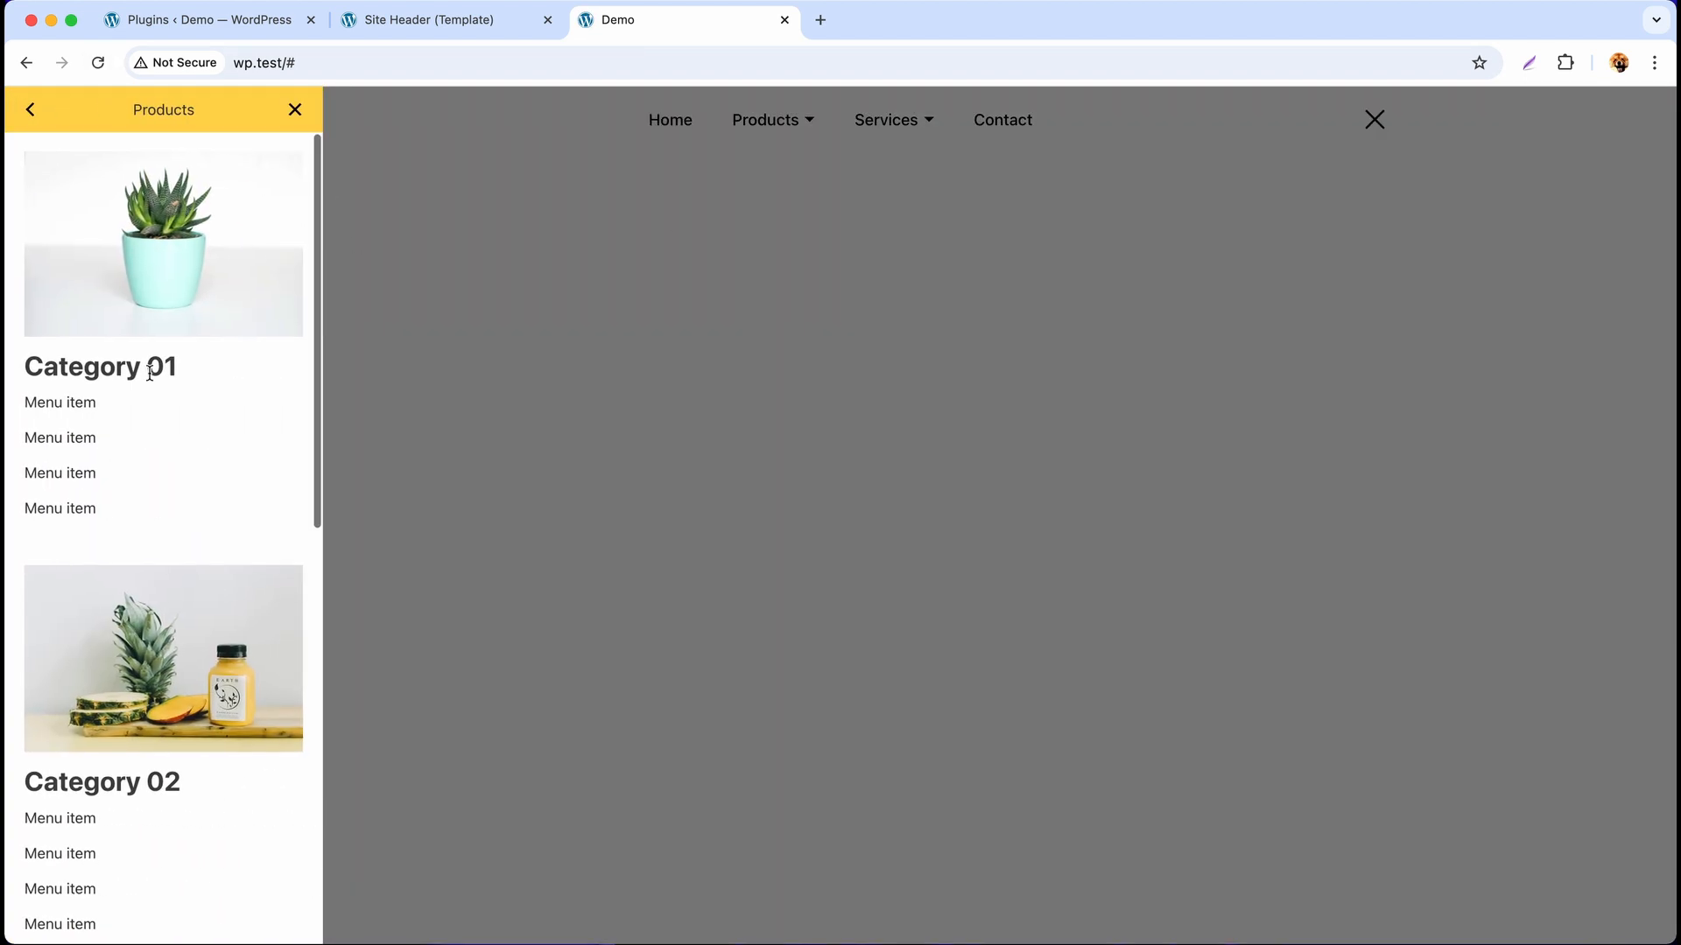
pyautogui.scroll(-6, 150, 372)
pyautogui.scroll(-3, 149, 371)
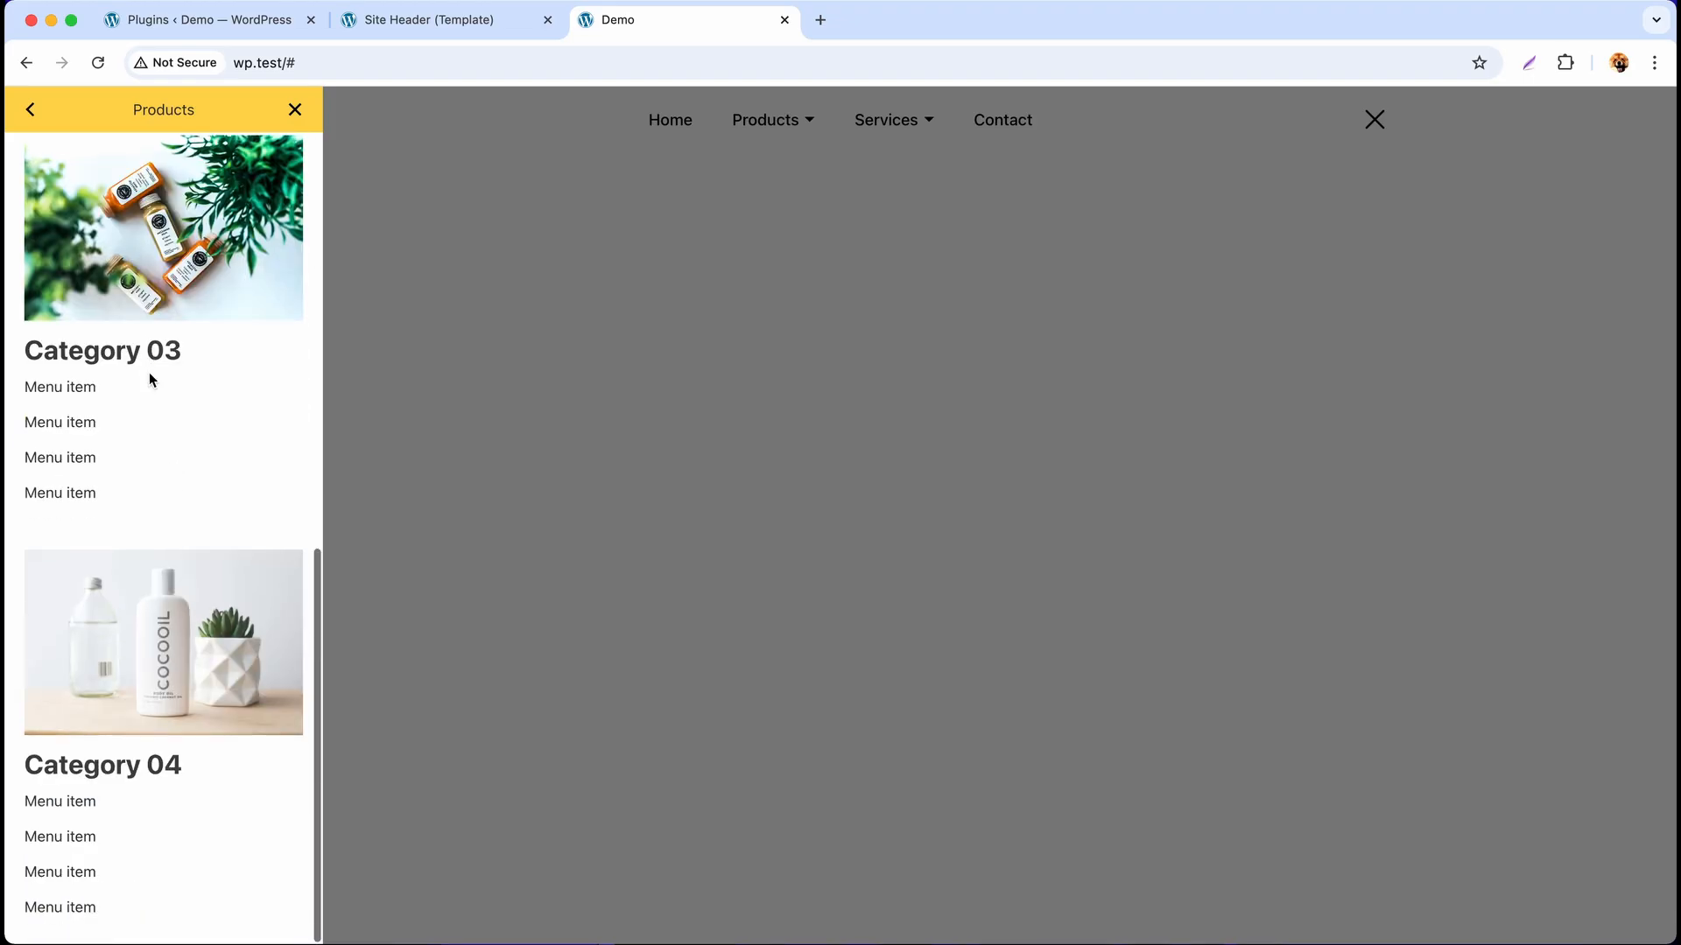
pyautogui.scroll(10, 149, 372)
pyautogui.click(37, 107)
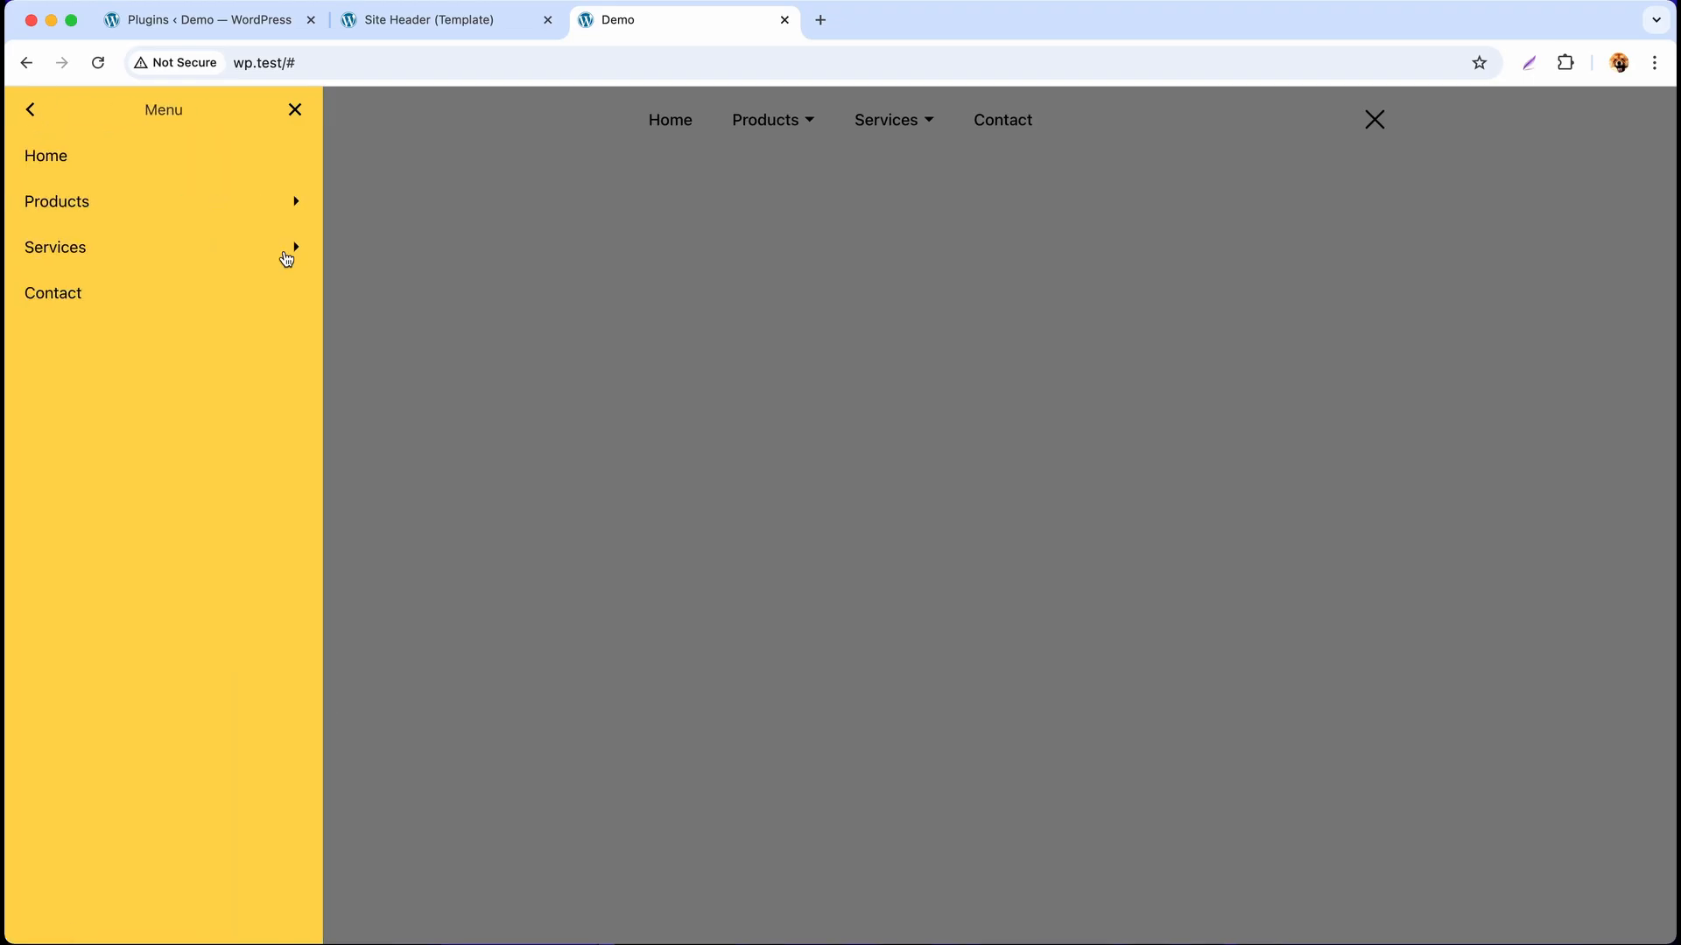
# - Check the Services and Garden Decor subpages in the off-canvas menu, and return to the Site Header template
pyautogui.click(289, 245)
pyautogui.click(299, 204)
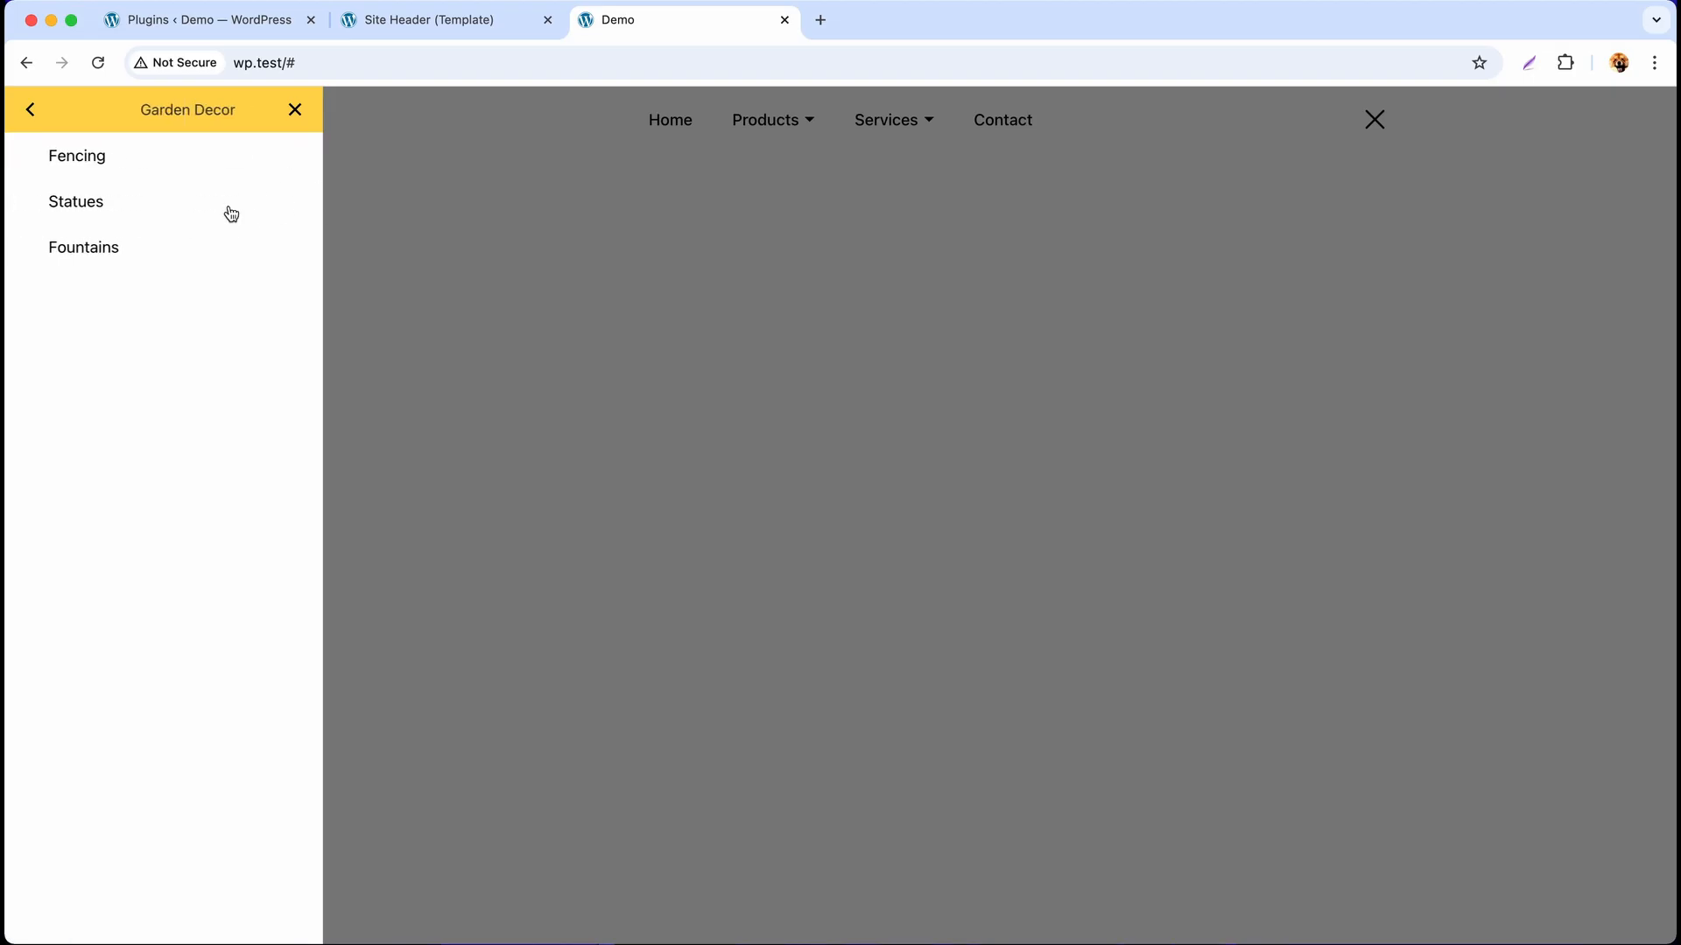
pyautogui.click(30, 112)
pyautogui.click(30, 112)
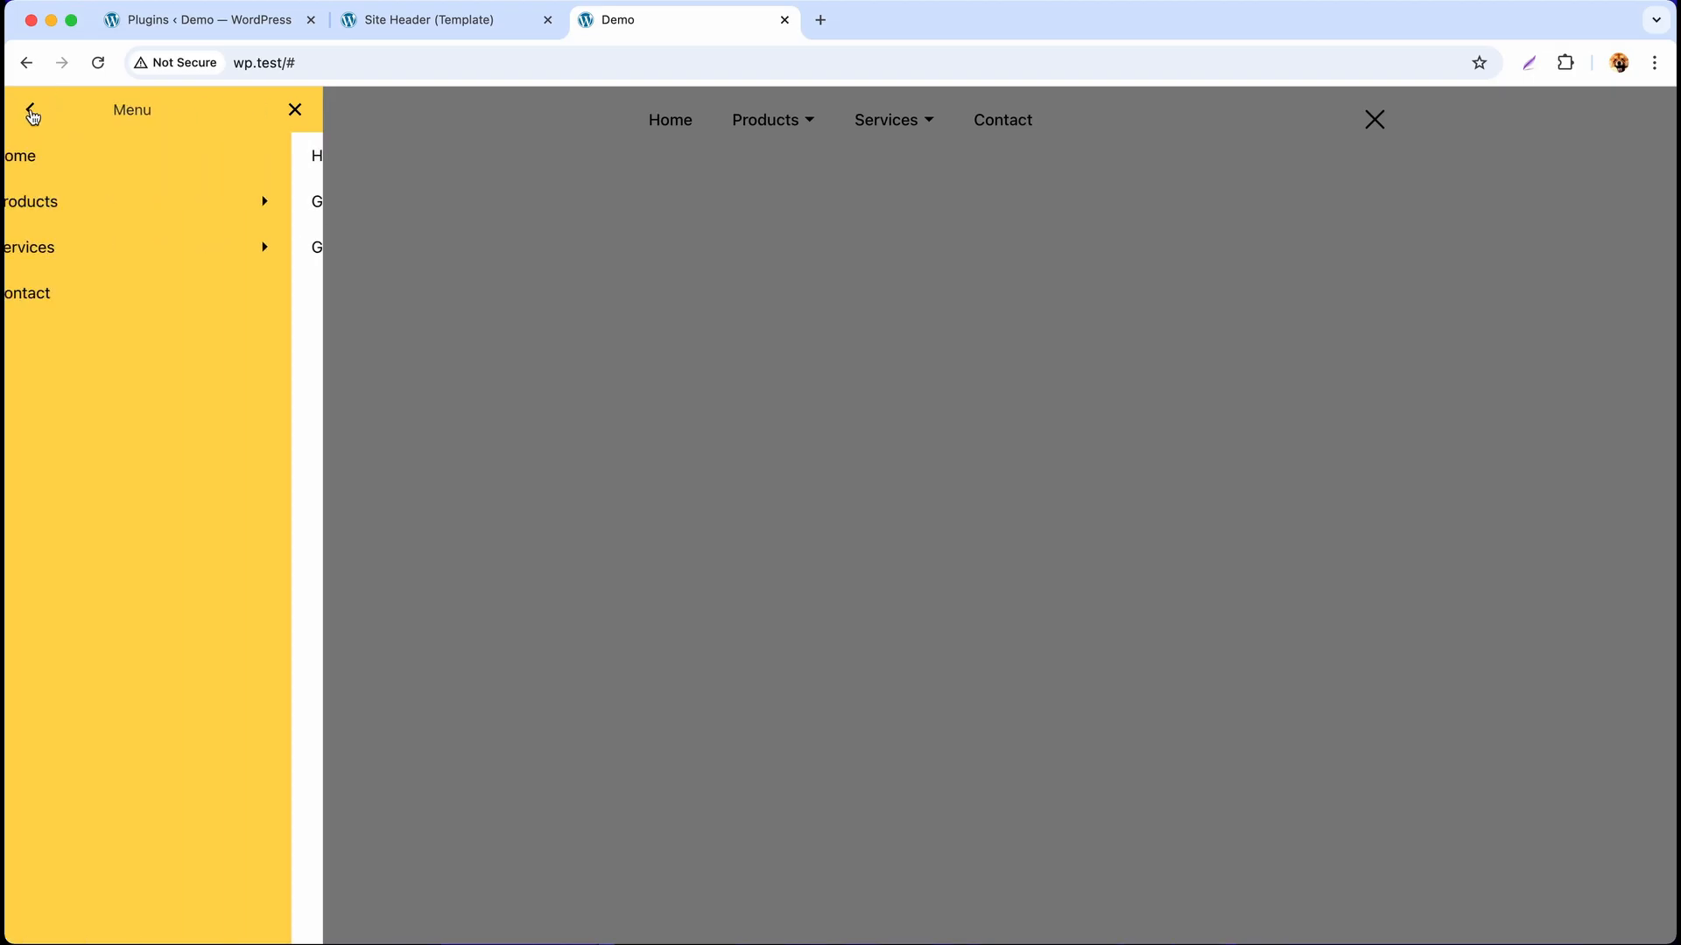
pyautogui.click(488, 23)
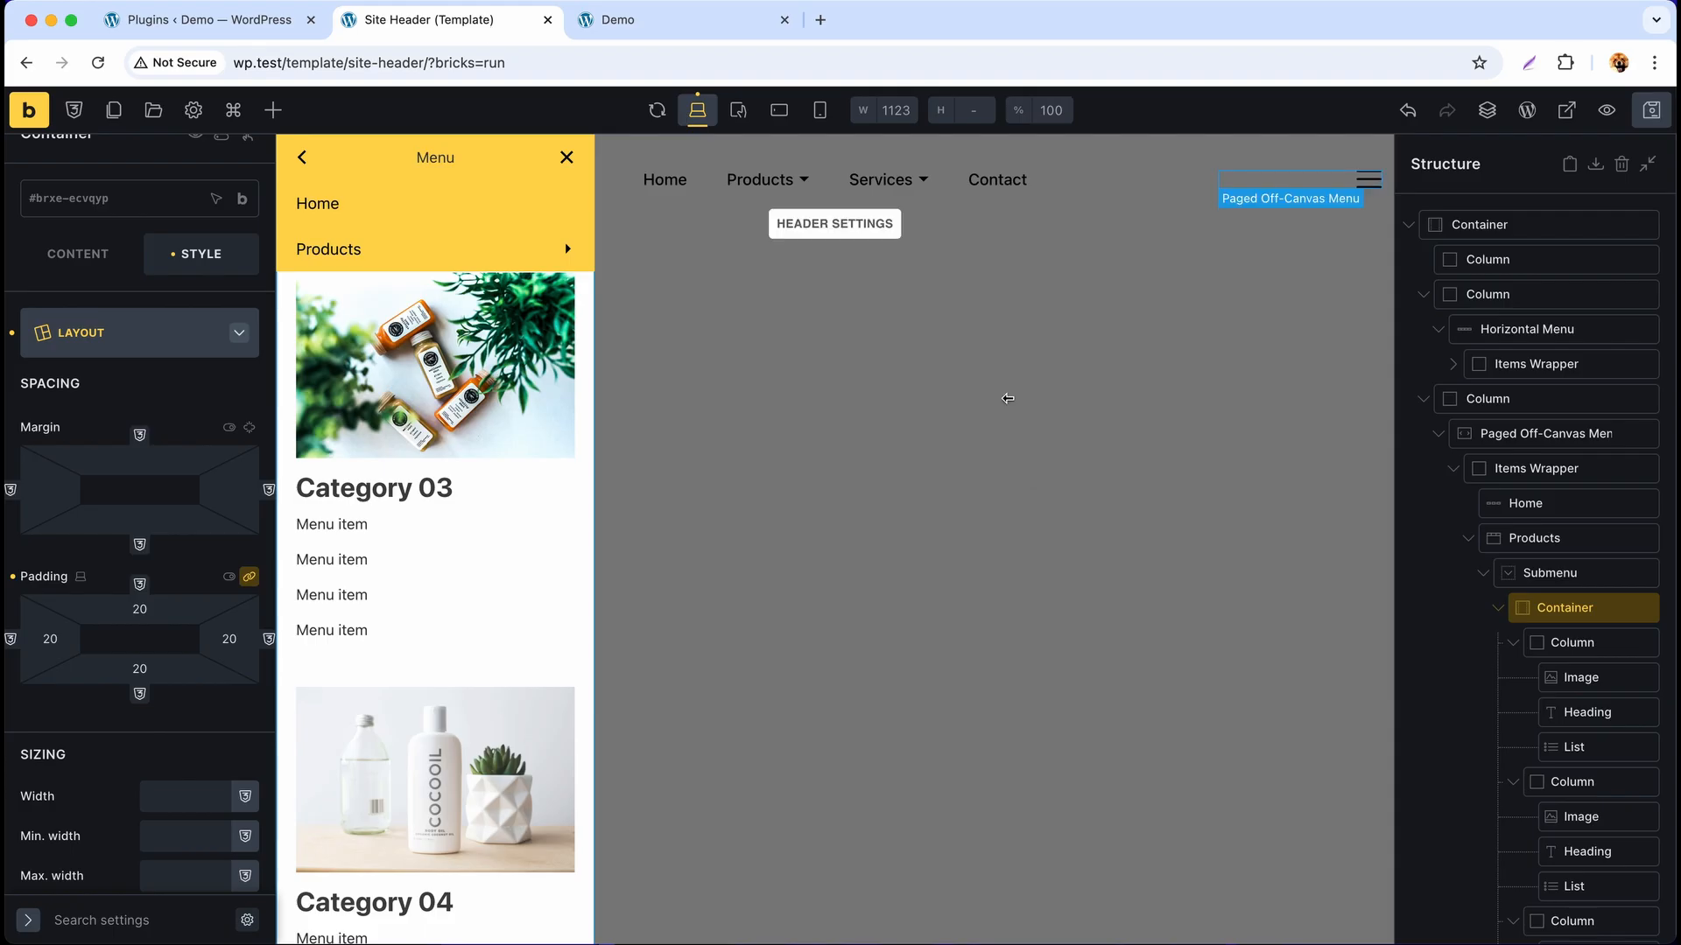
# - Turn off the option that keeps the off-canvas open for the Paged Off-Canvas Menu element
pyautogui.click(1549, 435)
pyautogui.click(77, 286)
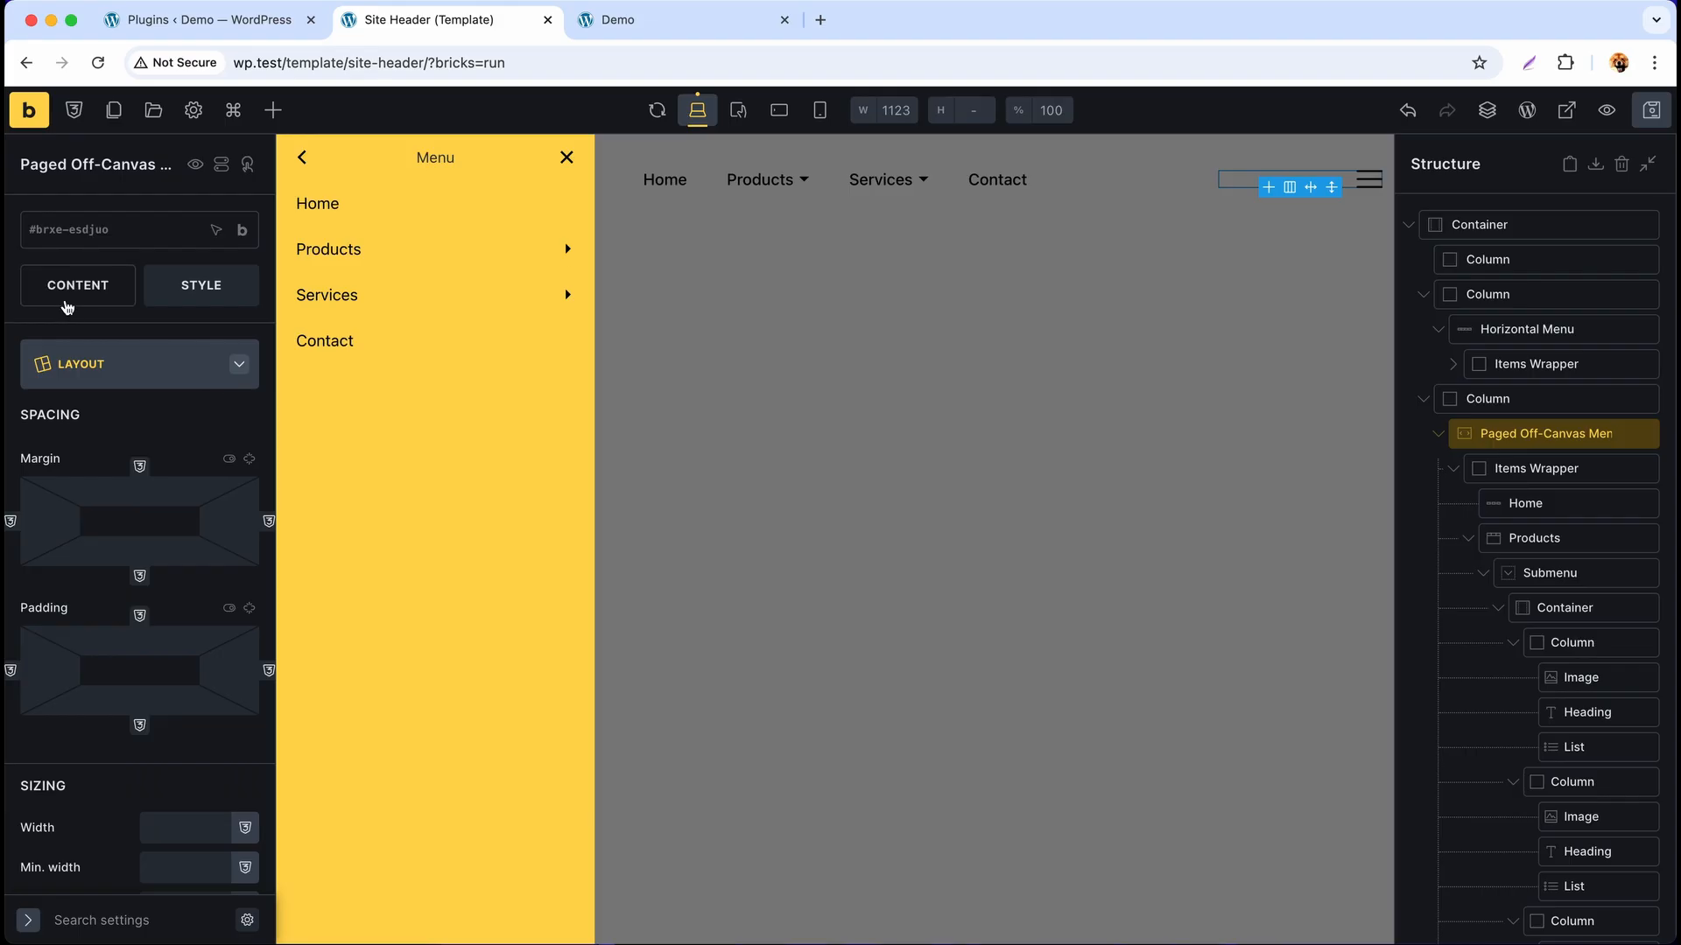
pyautogui.click(242, 440)
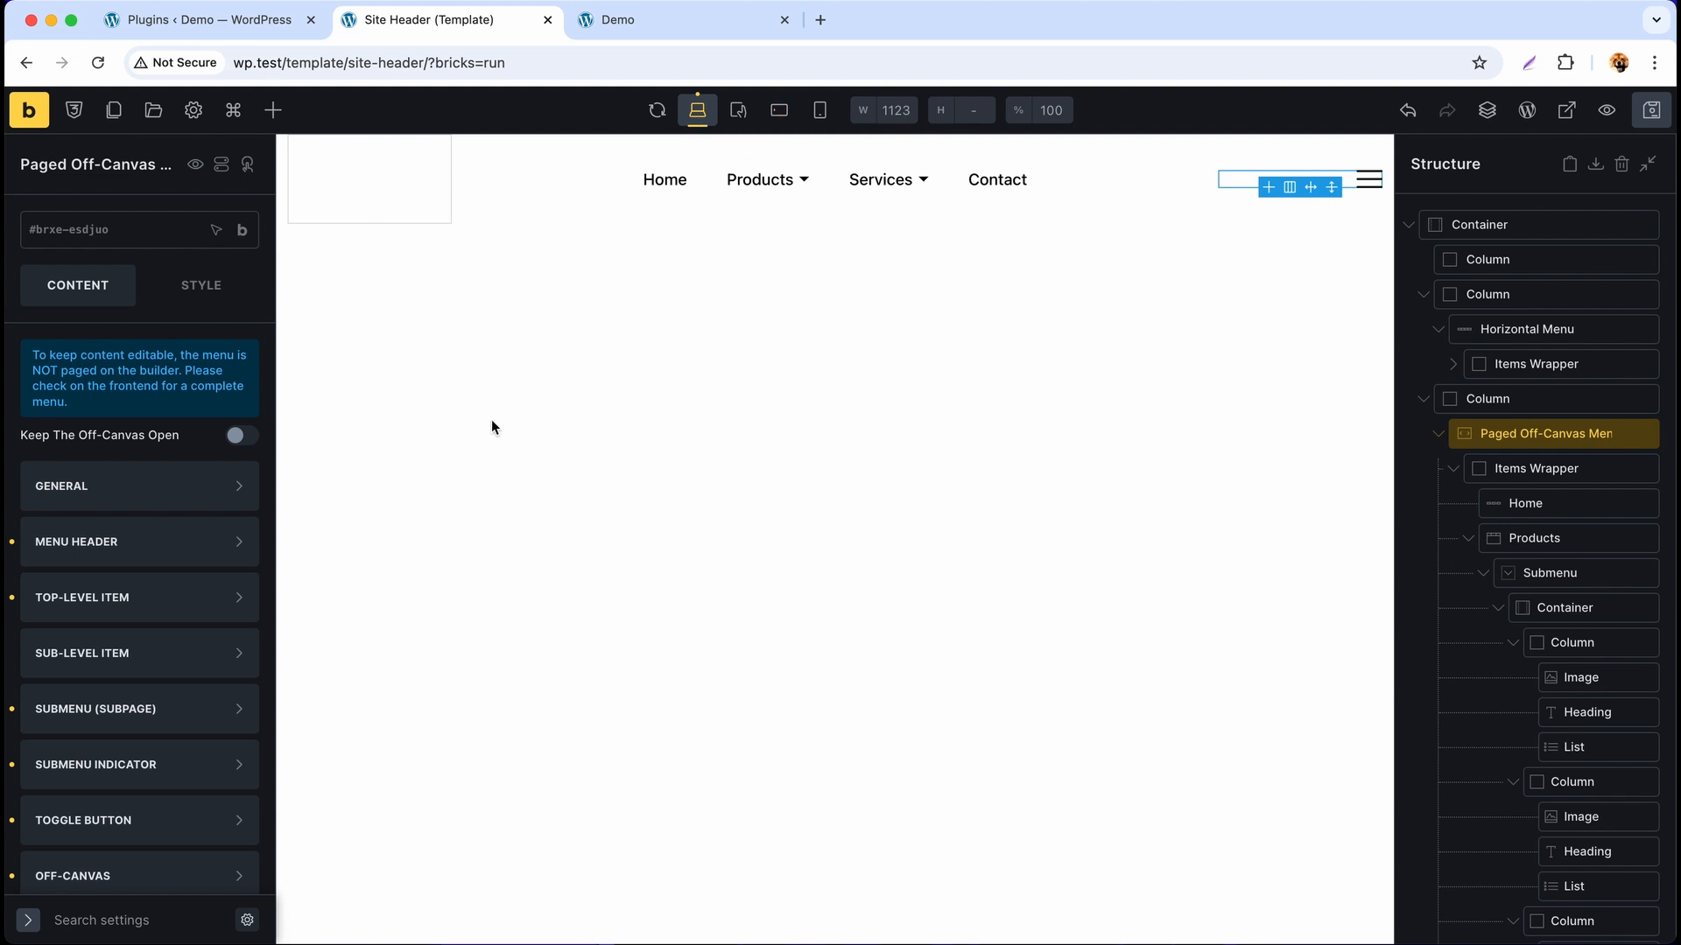
# - Set the Paged Off-Canvas Menu's display to none at the desktop breakpoint
pyautogui.click(224, 300)
pyautogui.scroll(-10, 166, 514)
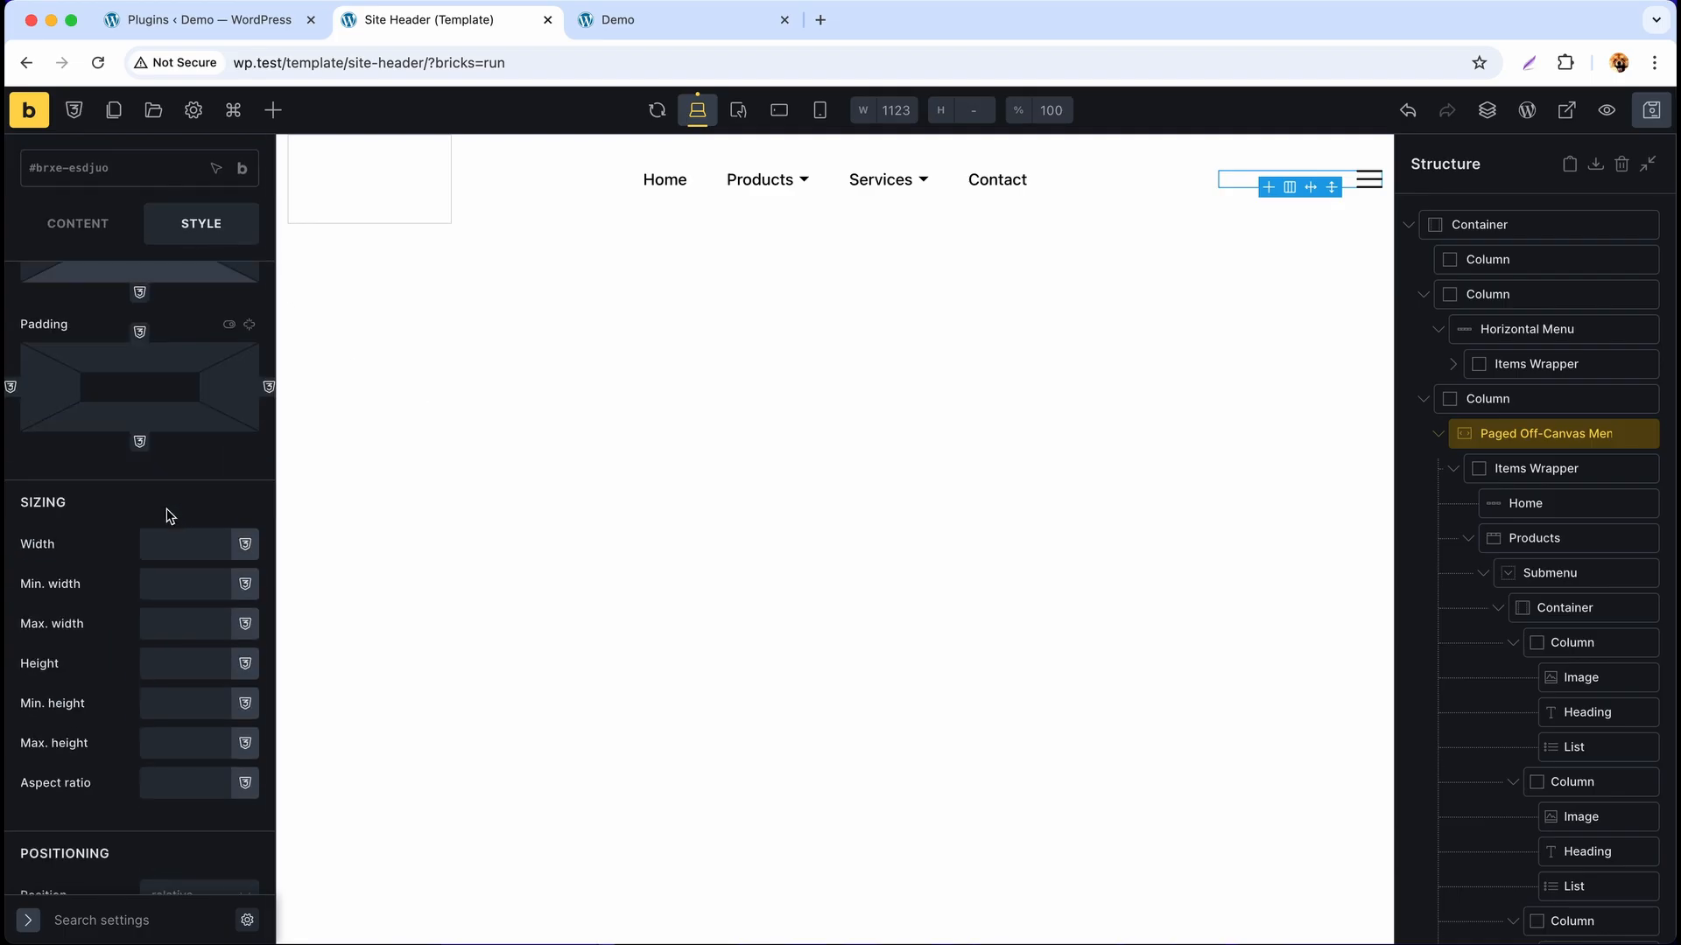
pyautogui.scroll(-5, 166, 508)
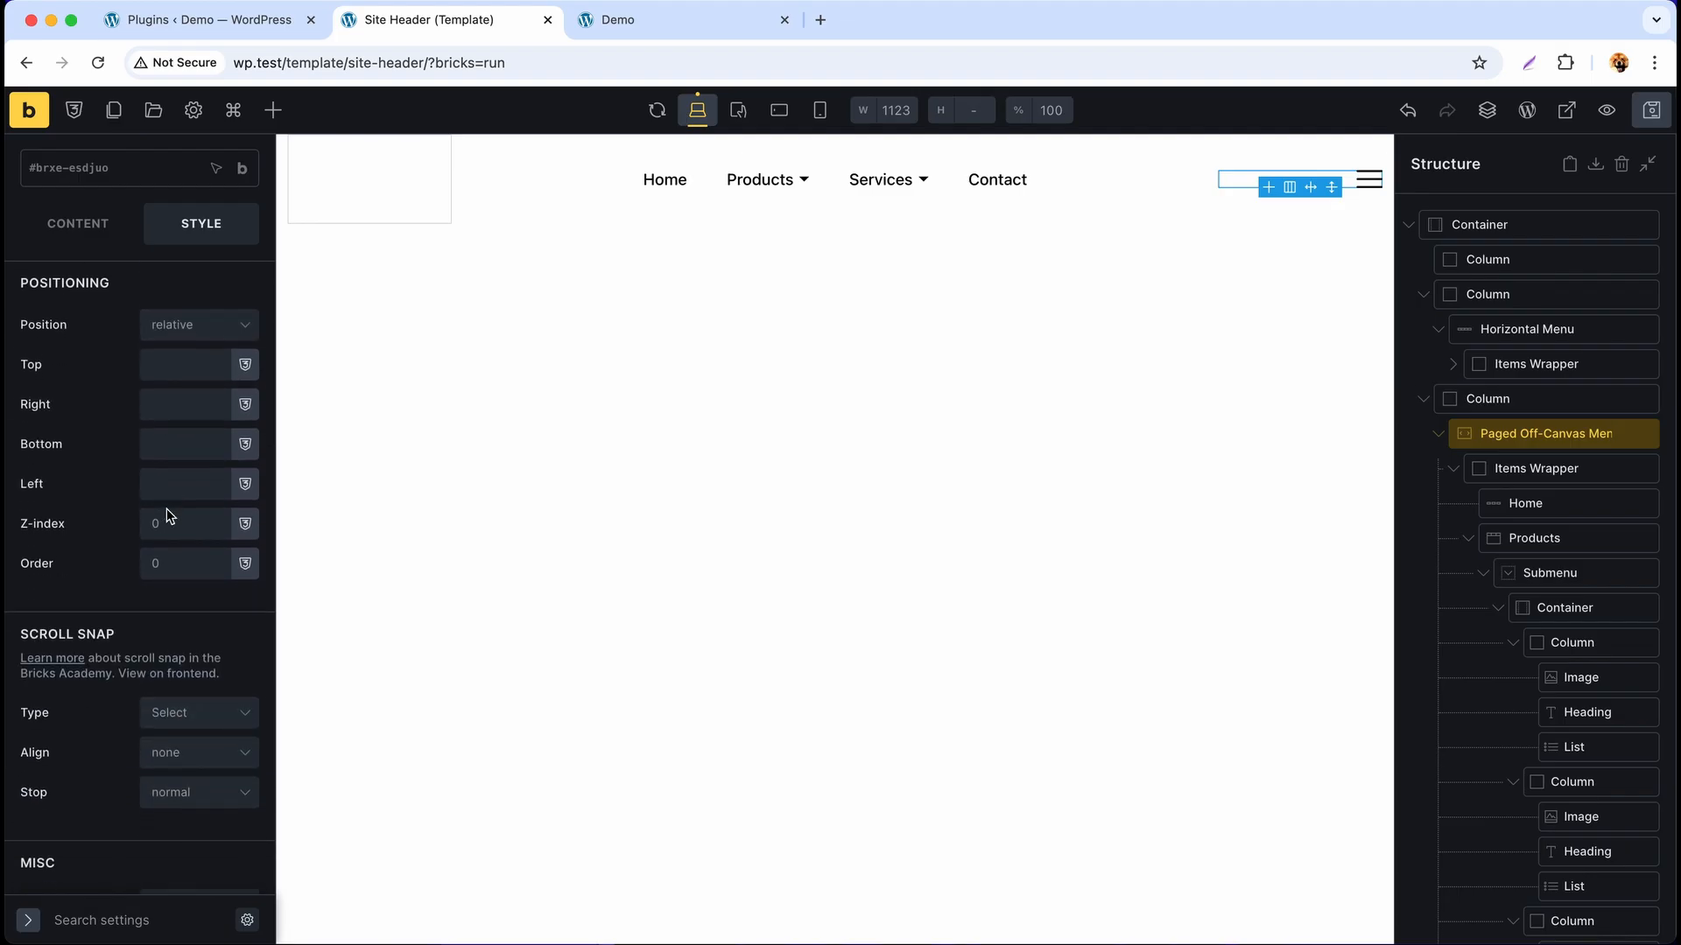
pyautogui.click(197, 488)
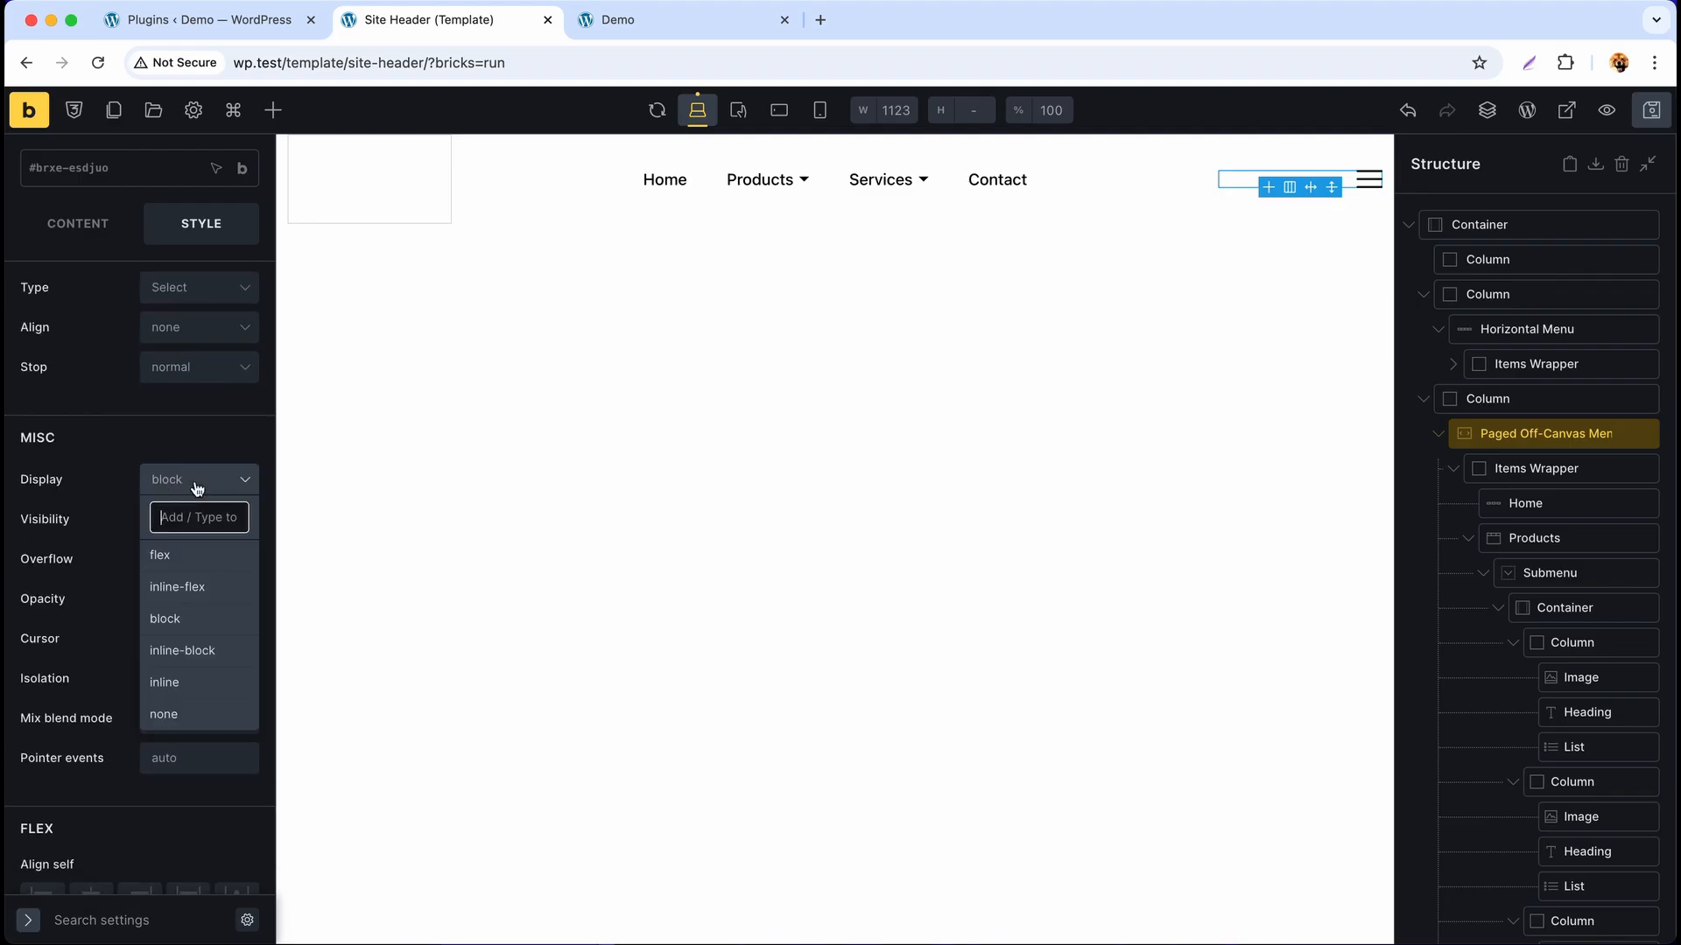
pyautogui.click(181, 717)
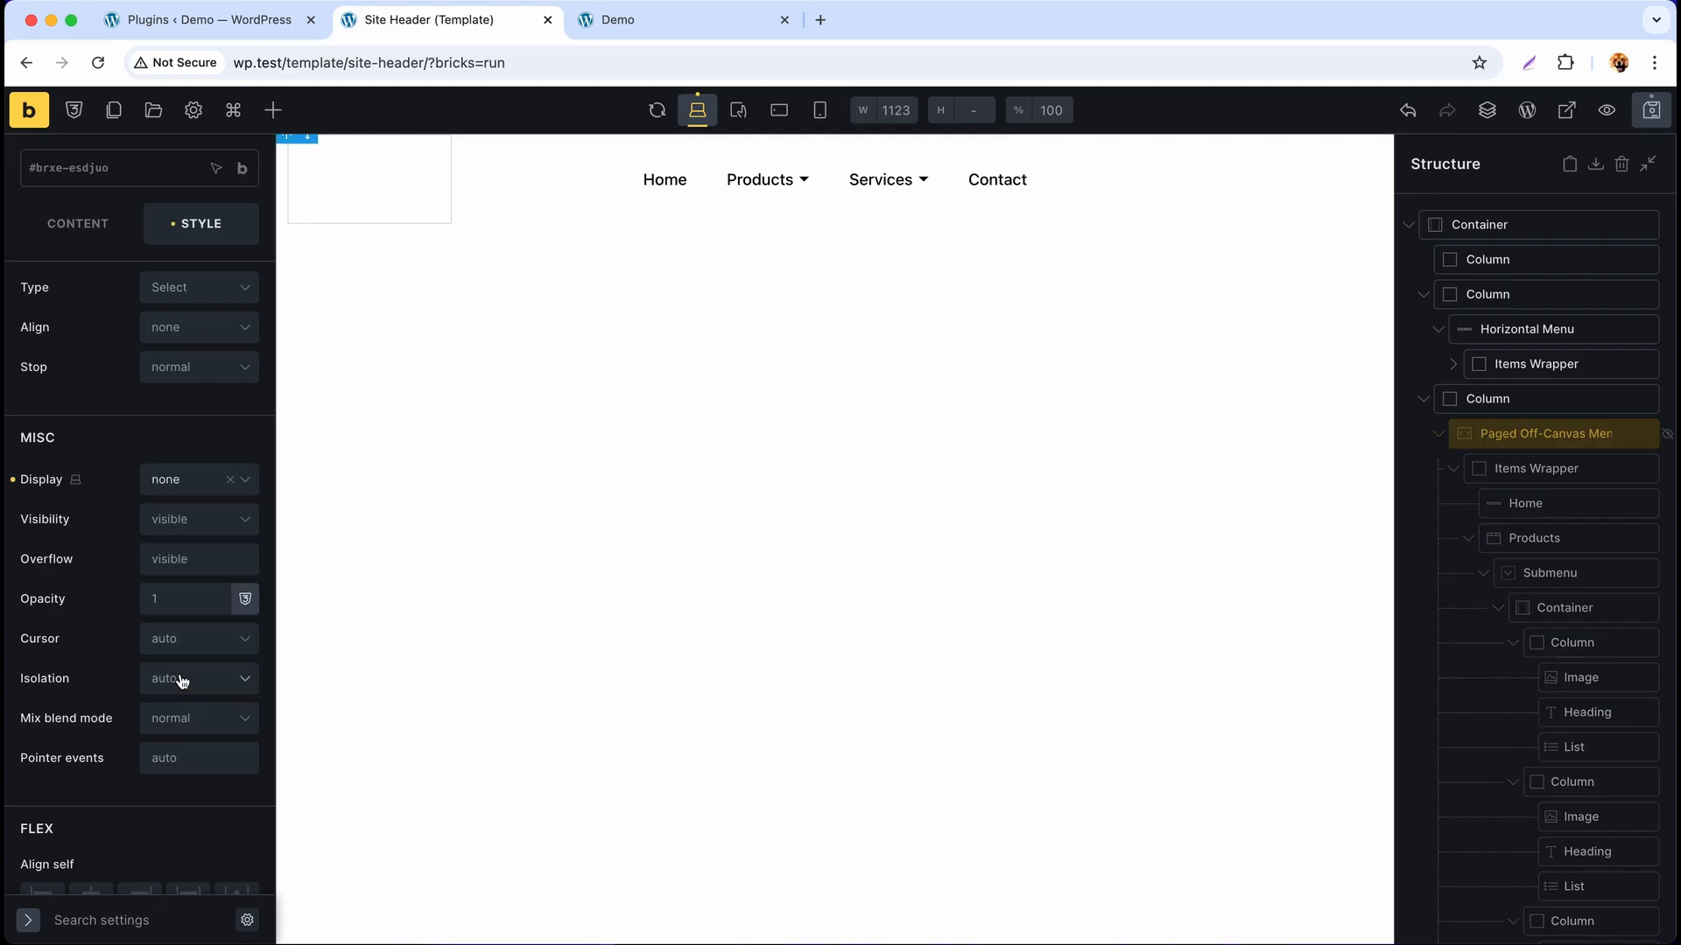
# - At the 766 px landscape mobile breakpoint, set the Paged Off-Canvas Menu's display to block
pyautogui.click(781, 113)
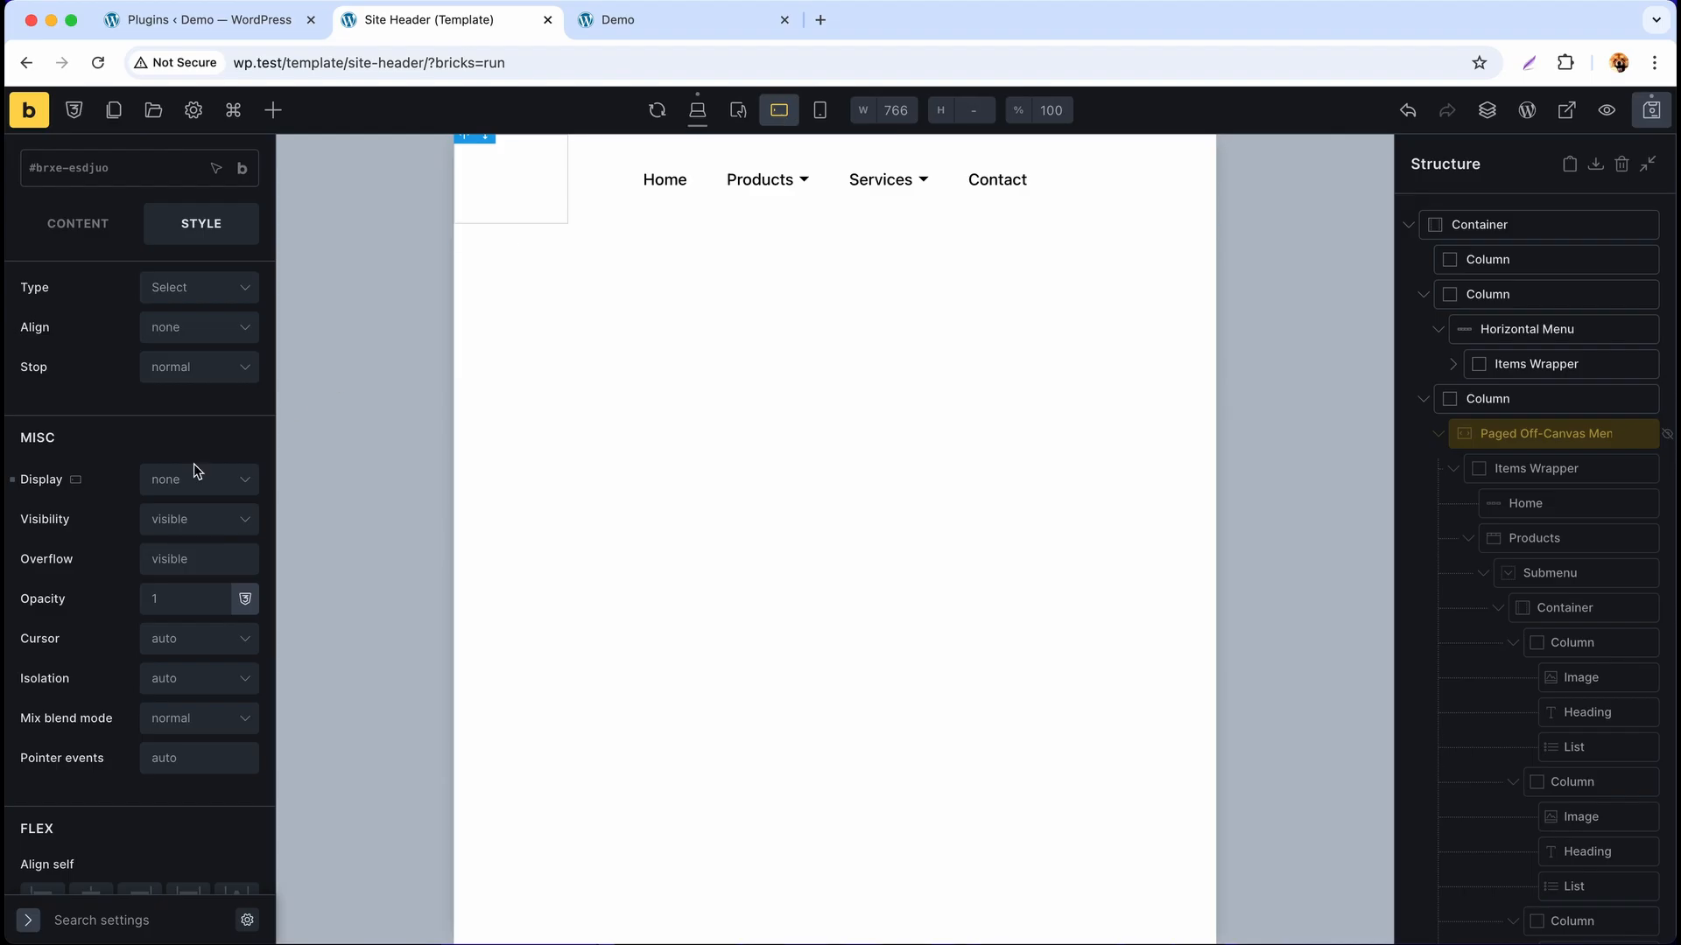
pyautogui.click(179, 481)
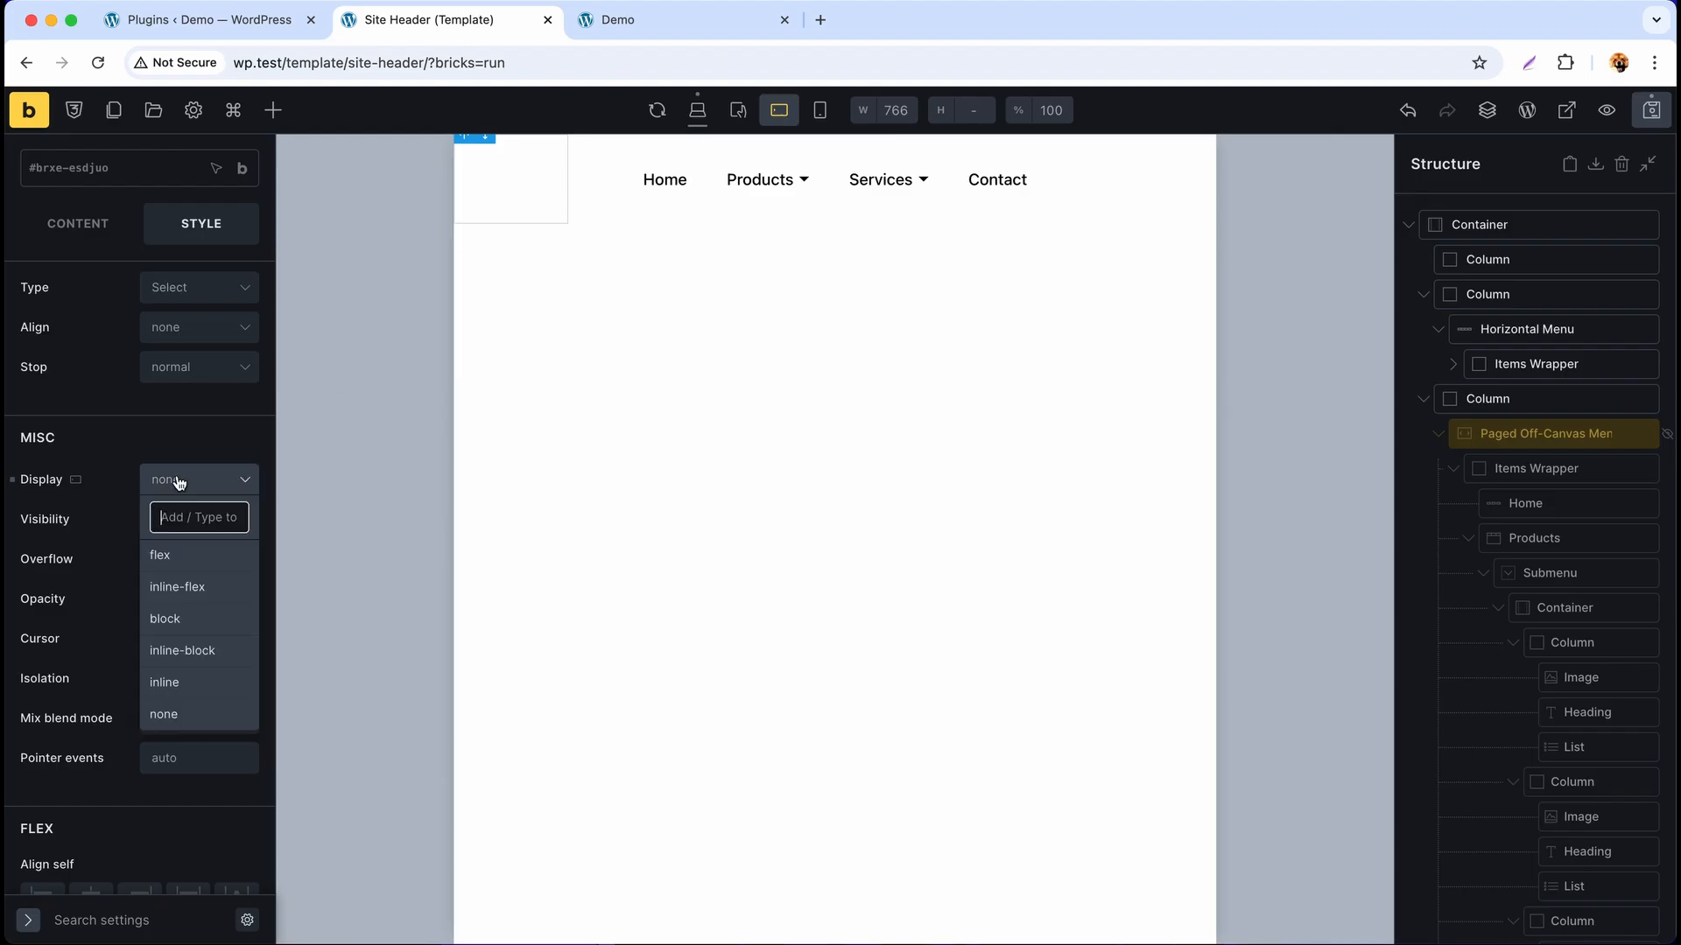
pyautogui.click(200, 624)
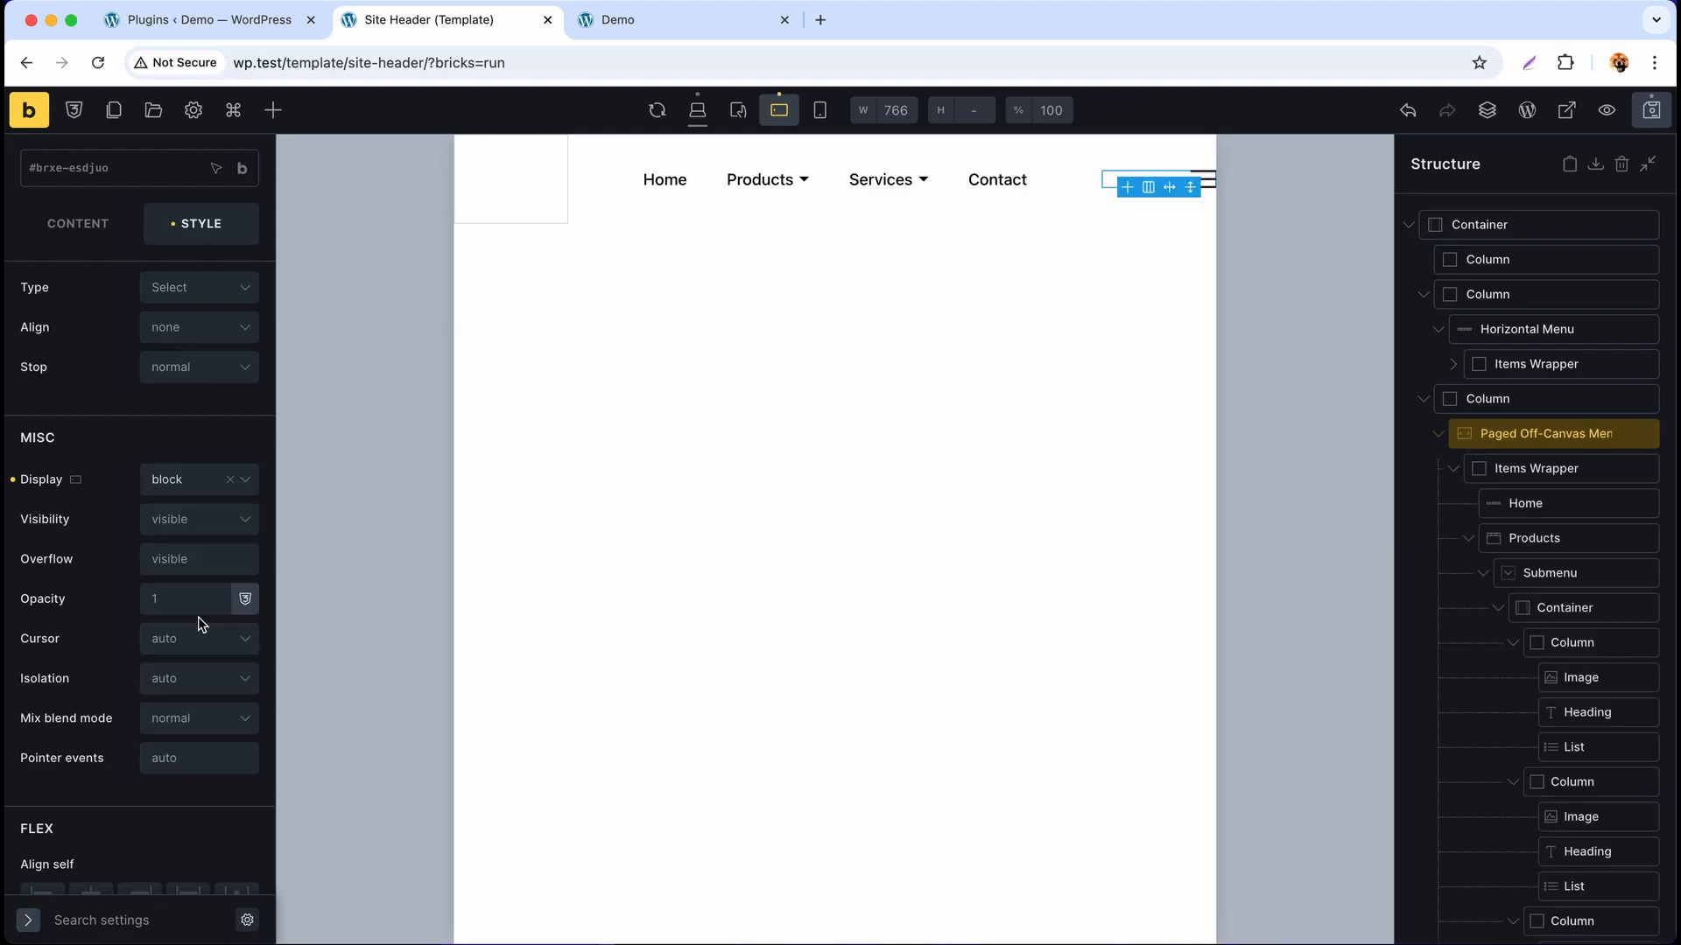
# - Set the header's outermost container padding to 20 on all linked sides at the landscape mobile breakpoint
pyautogui.click(1527, 231)
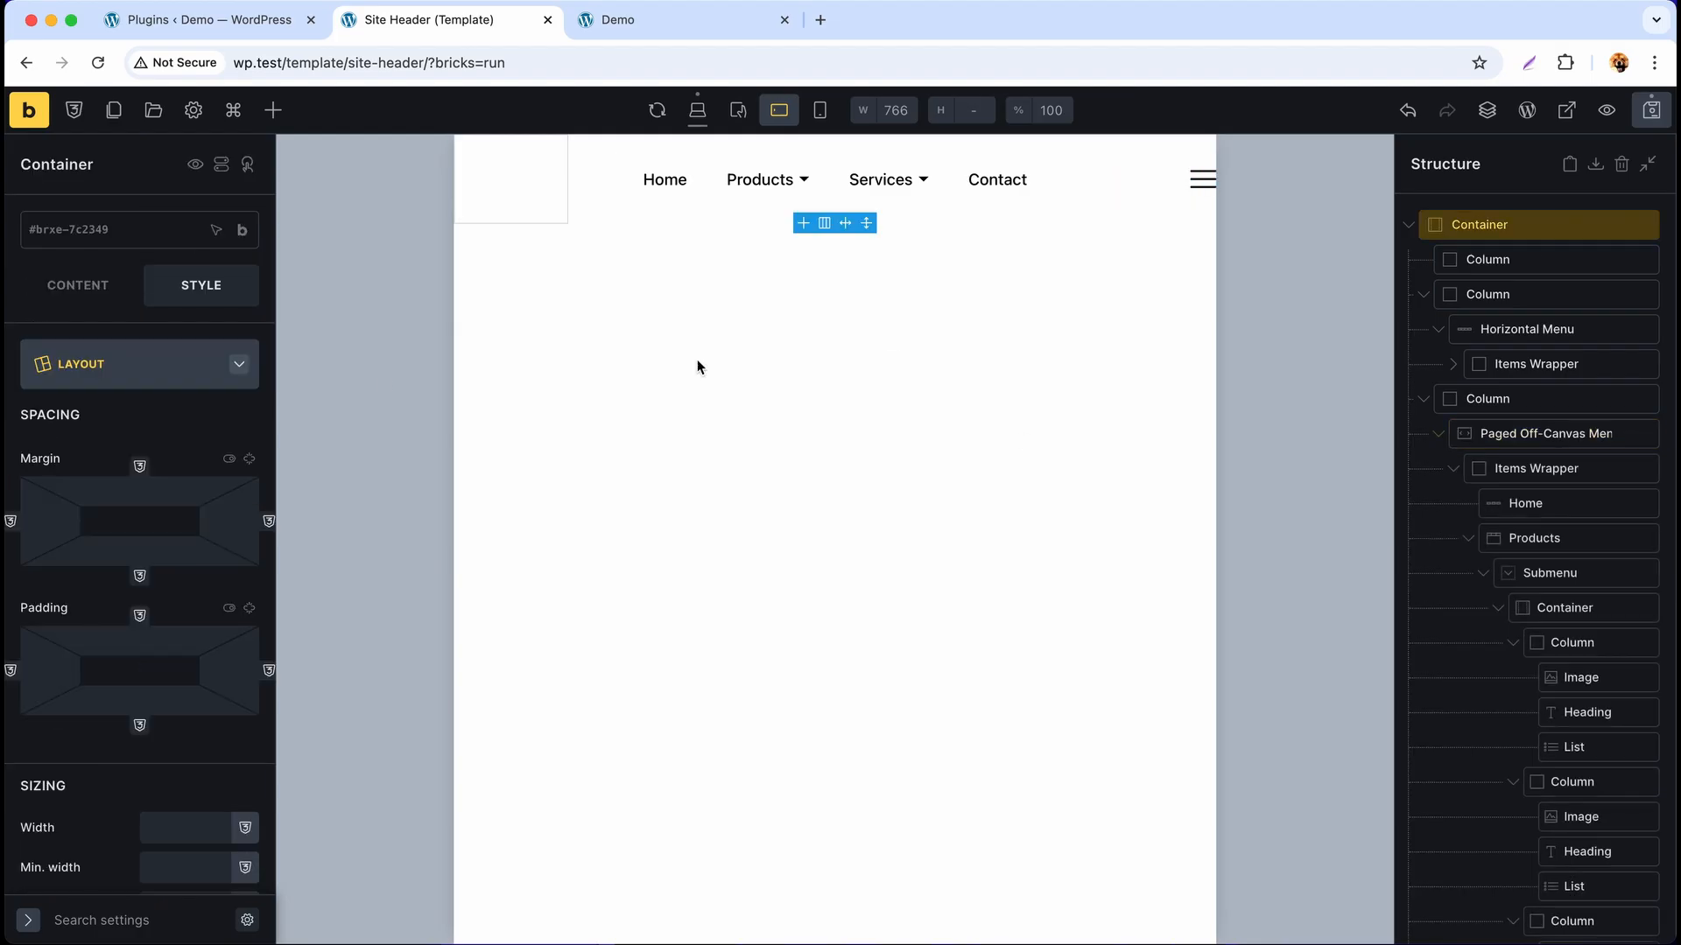
pyautogui.click(251, 610)
pyautogui.click(251, 610)
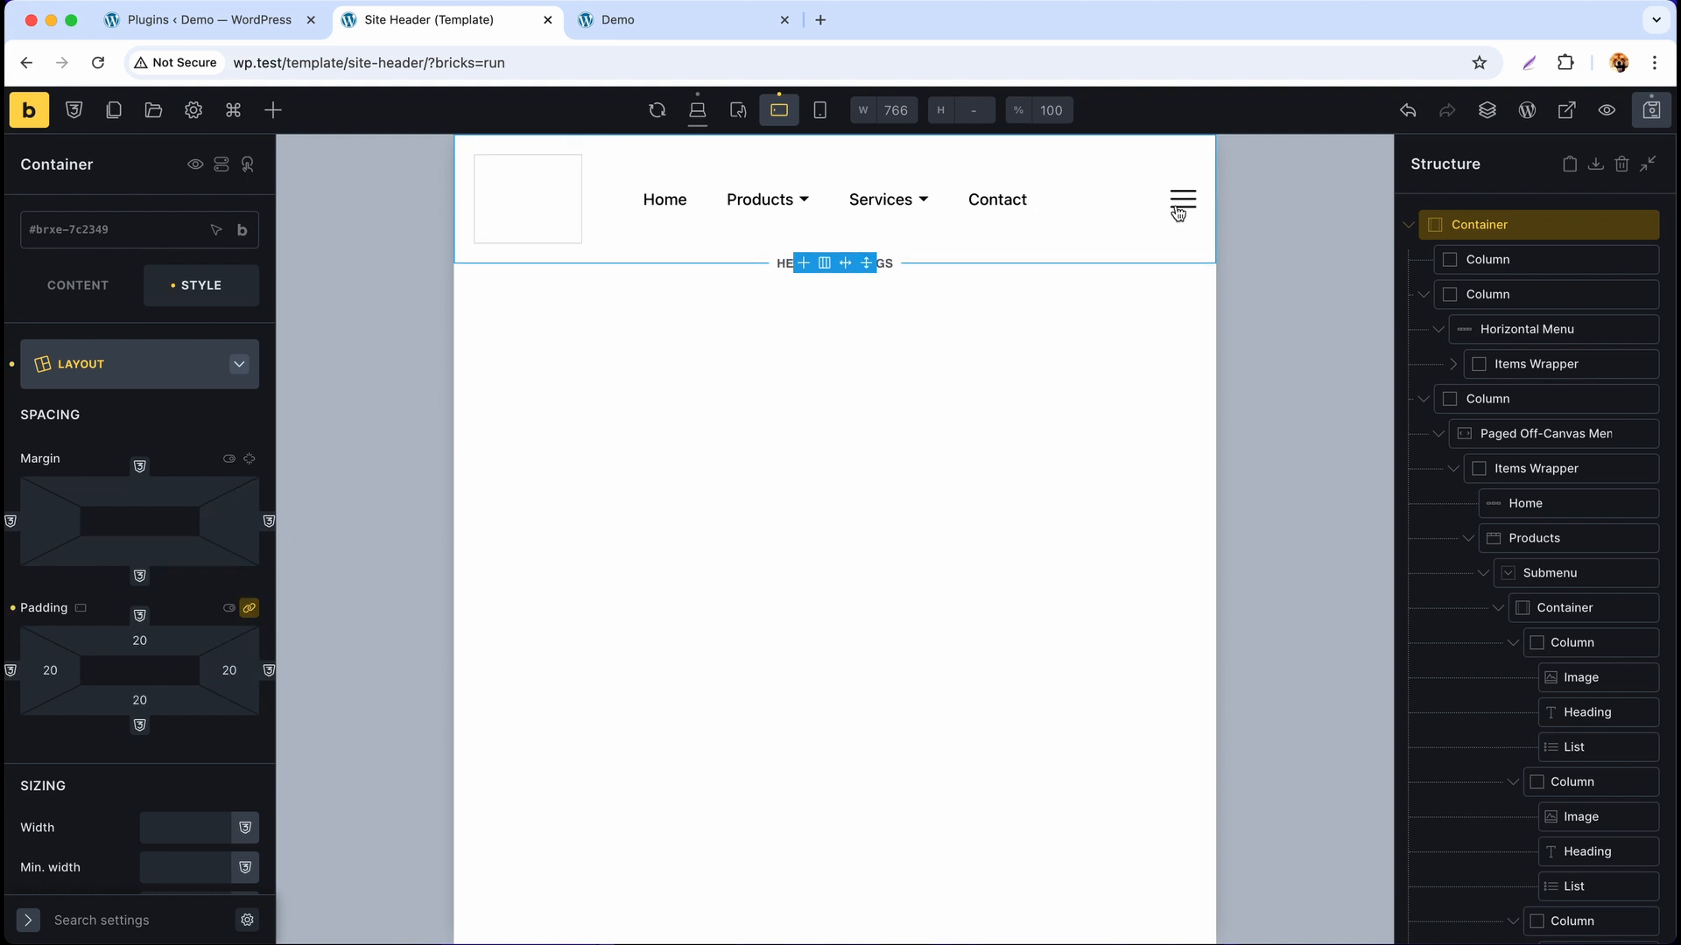
# - Set the Horizontal Menu's display to none at the landscape mobile breakpoint and save the template
pyautogui.click(1606, 329)
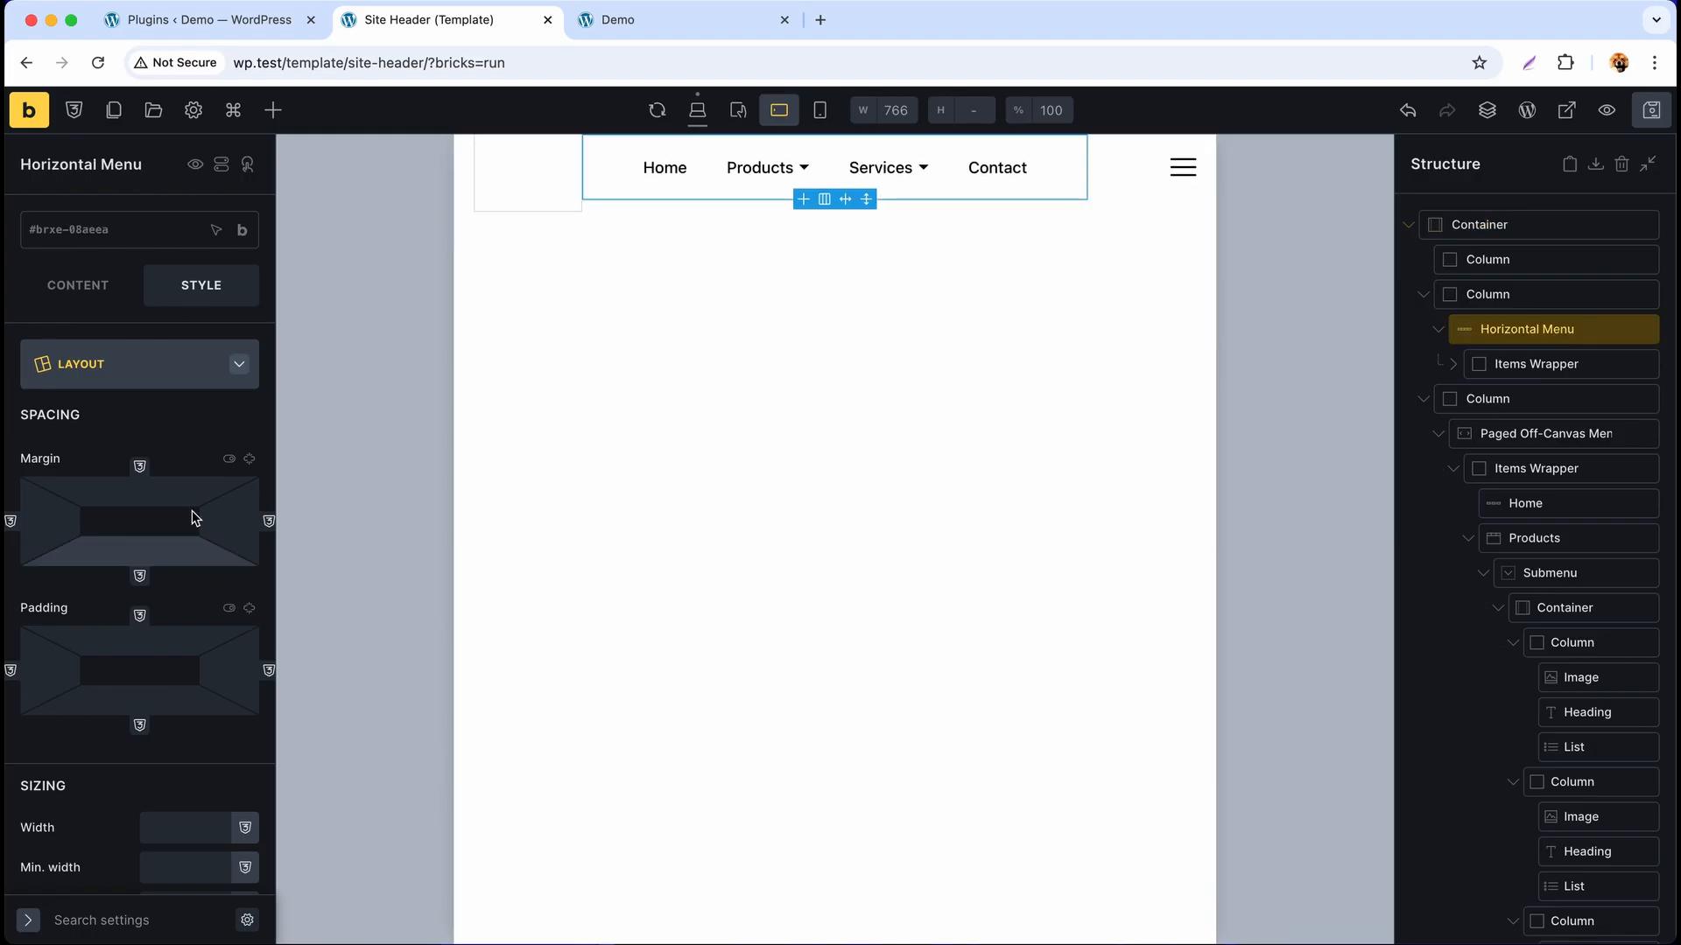
pyautogui.scroll(-10, 192, 517)
pyautogui.scroll(-8, 192, 511)
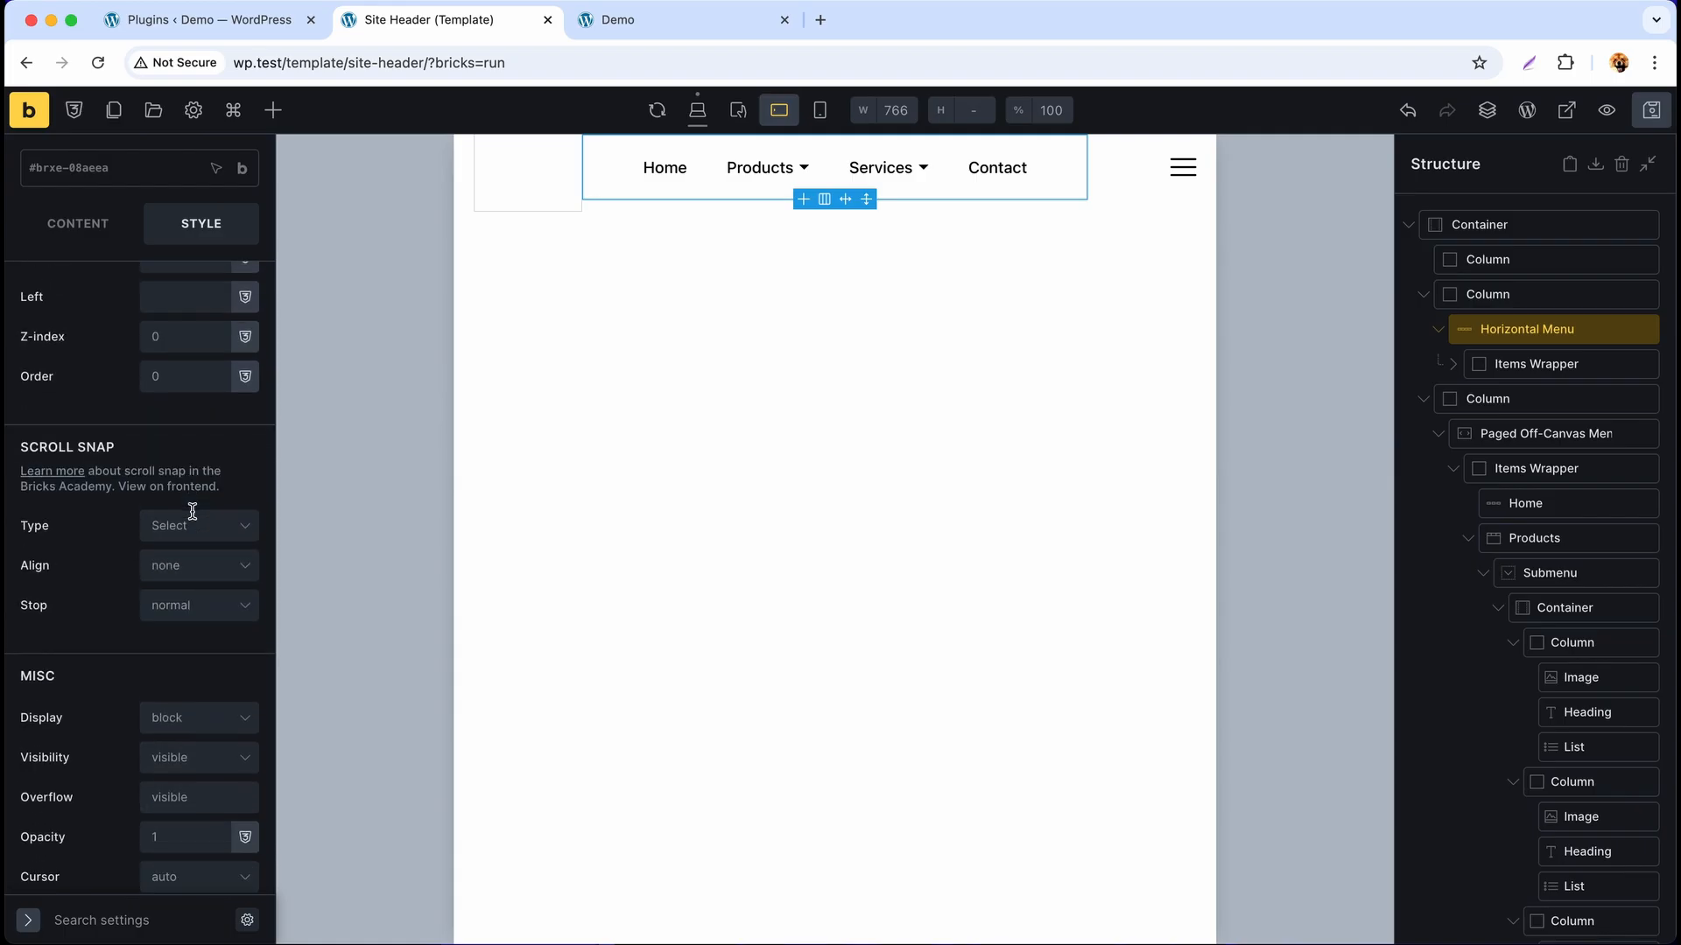
pyautogui.click(192, 359)
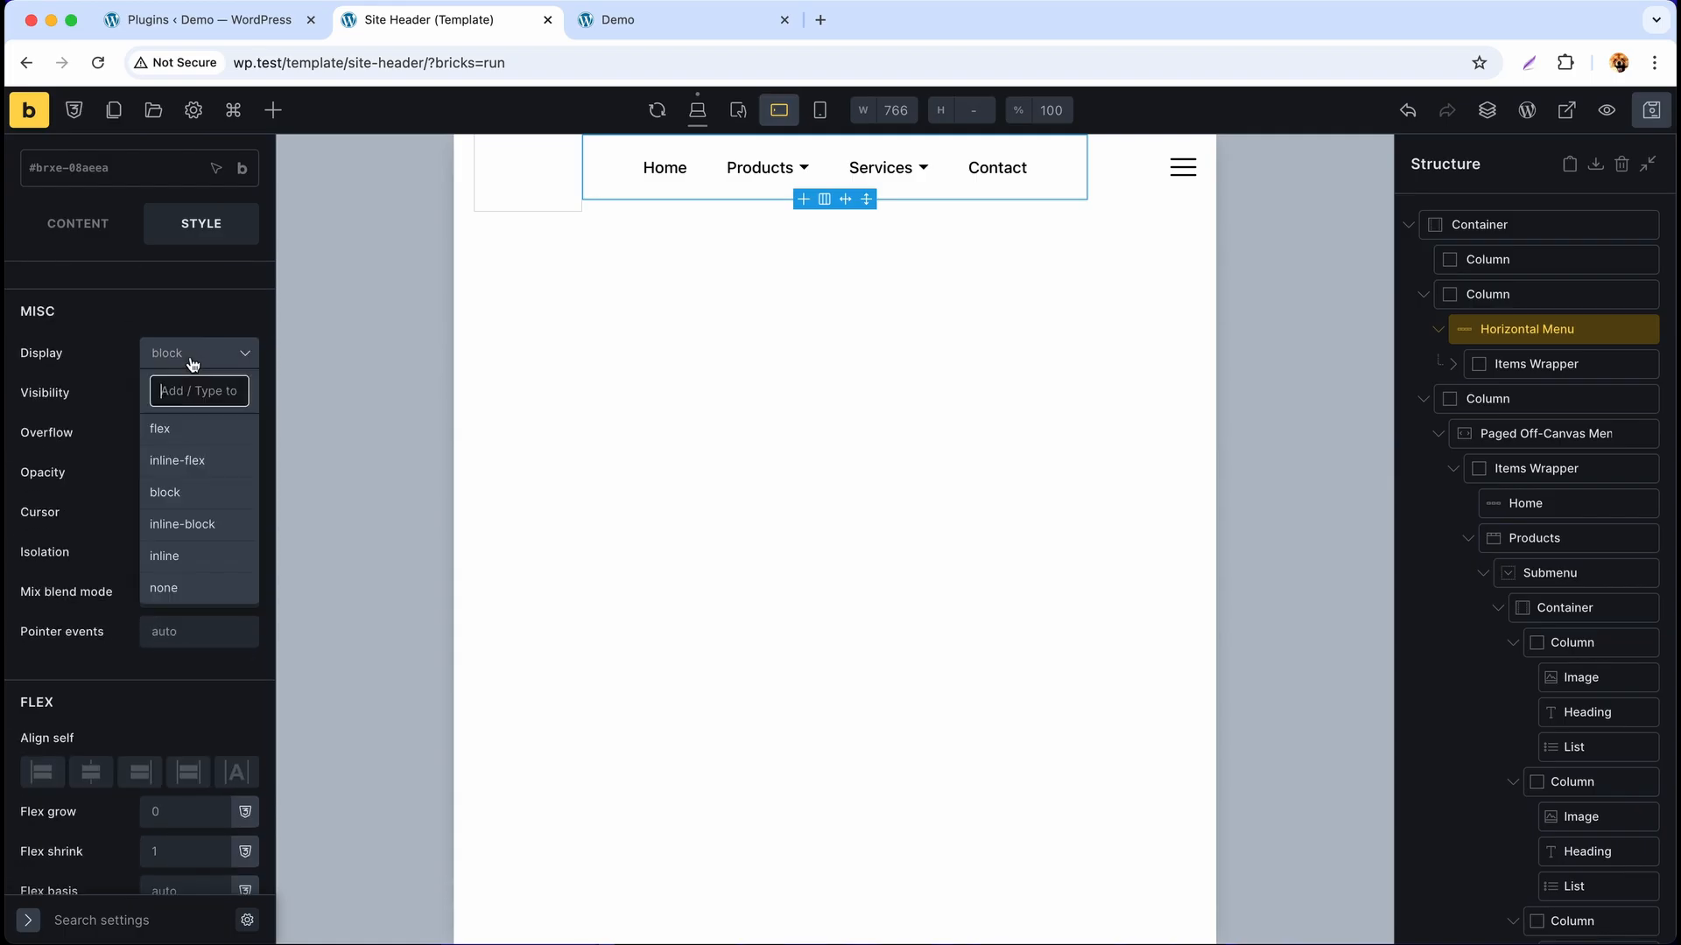
pyautogui.click(189, 592)
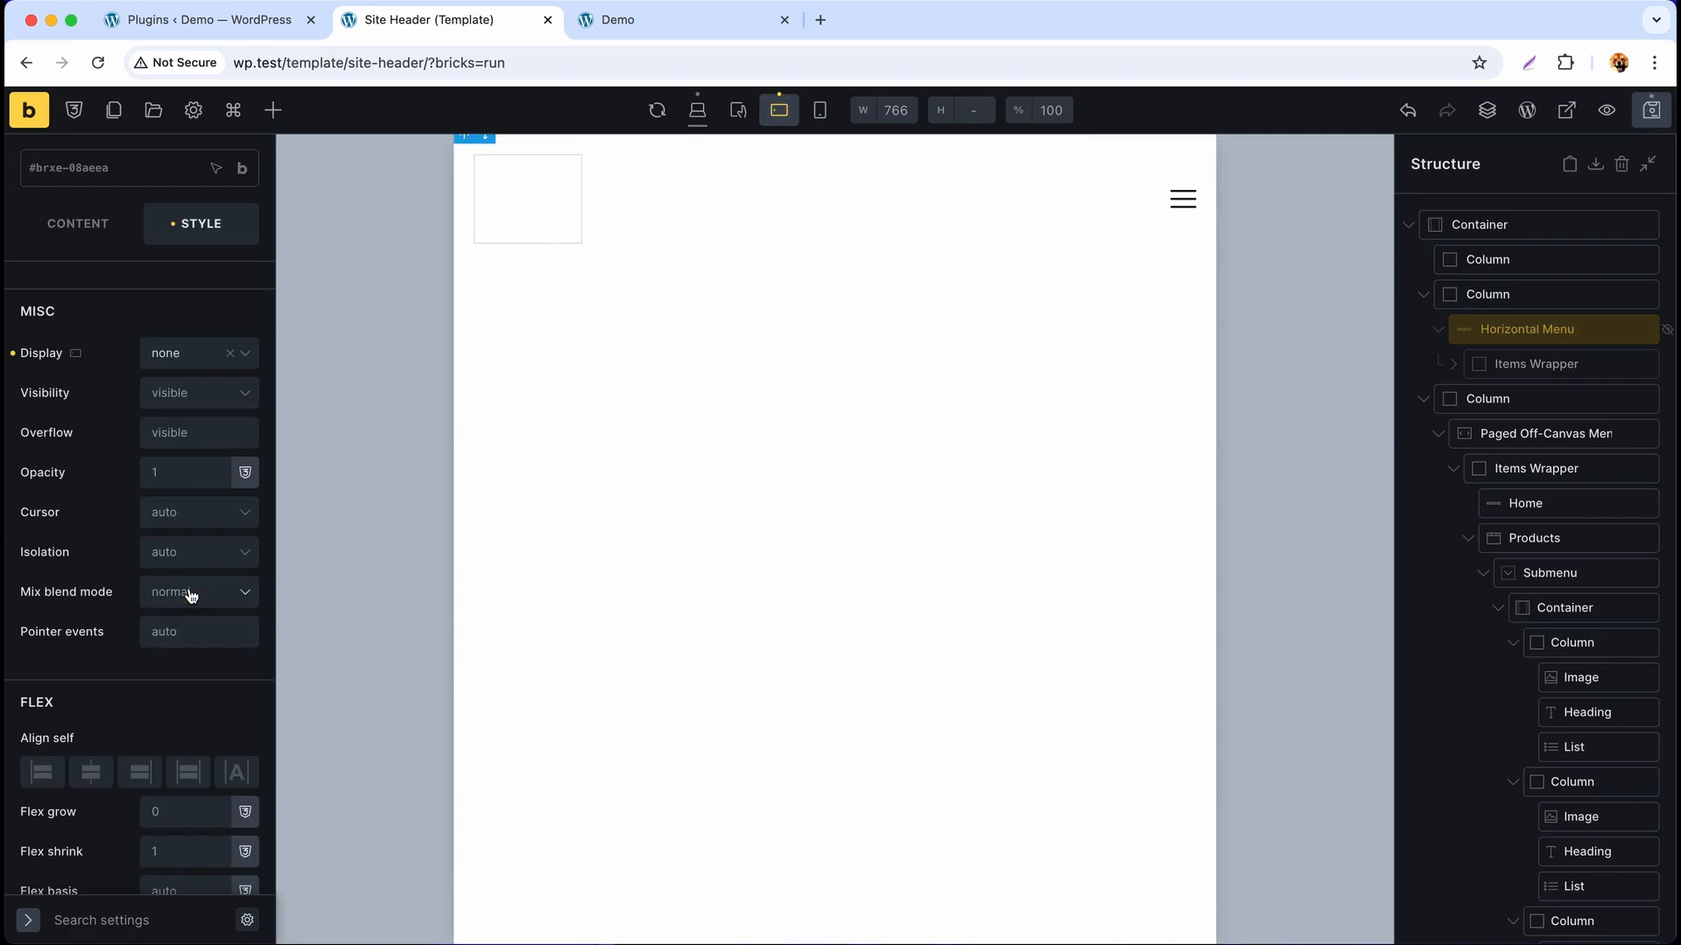
pyautogui.click(1643, 112)
# - Switch the builder back to the desktop breakpoint and reload the live demo page to check the desktop header
pyautogui.click(696, 110)
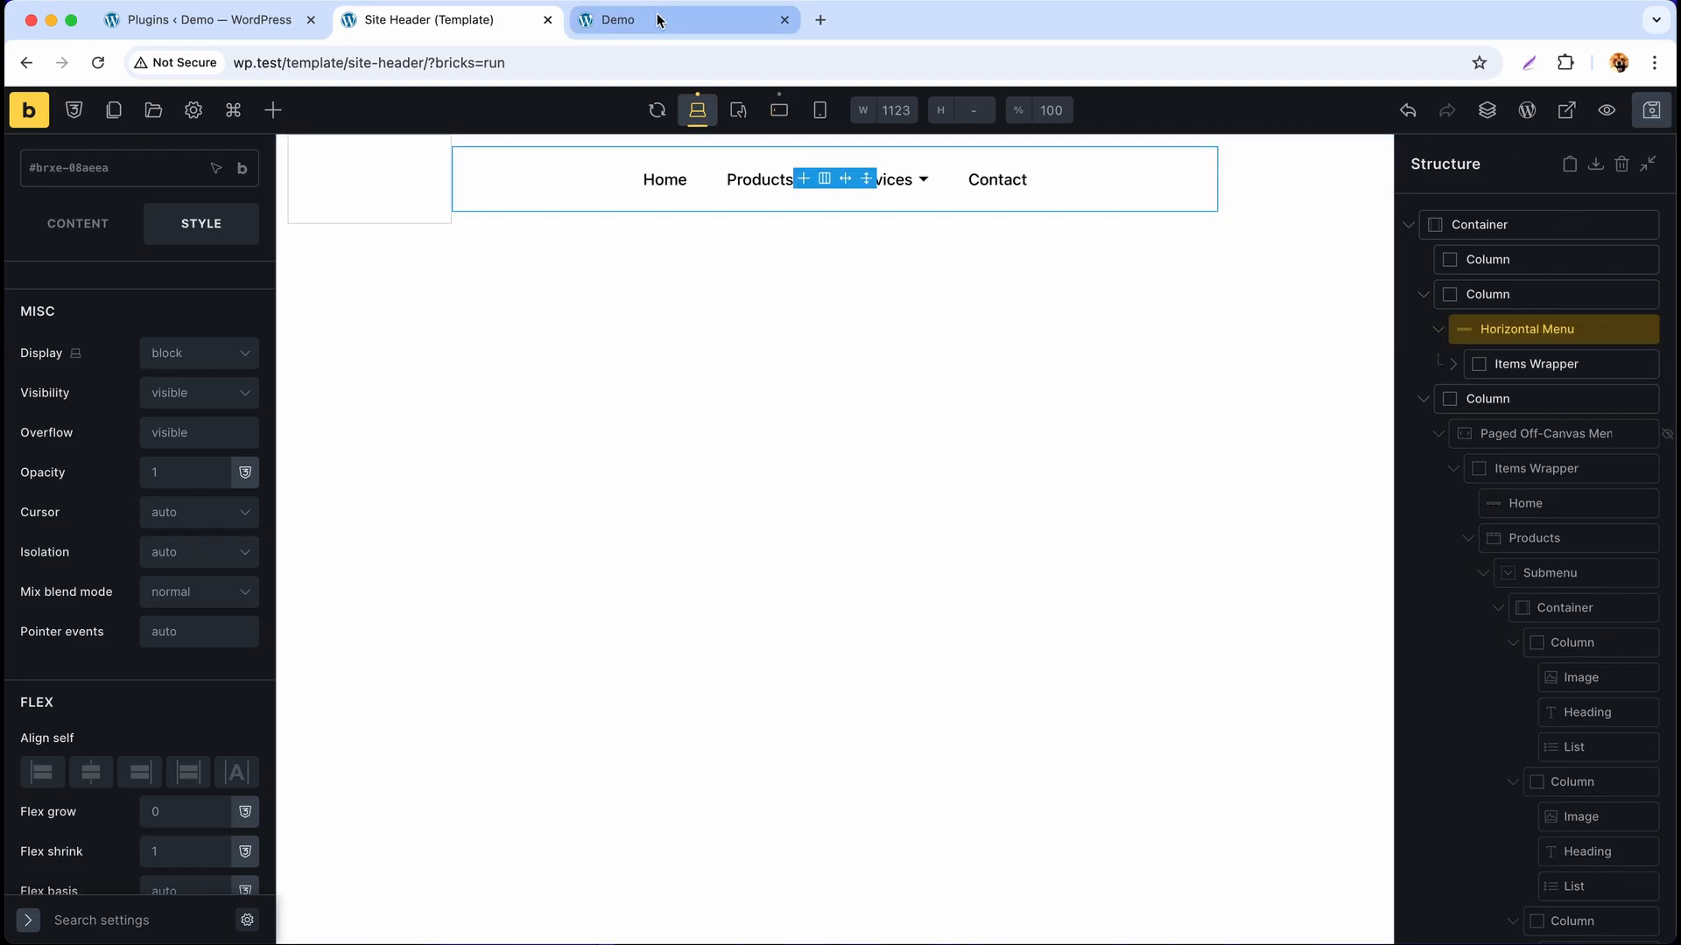
pyautogui.click(658, 19)
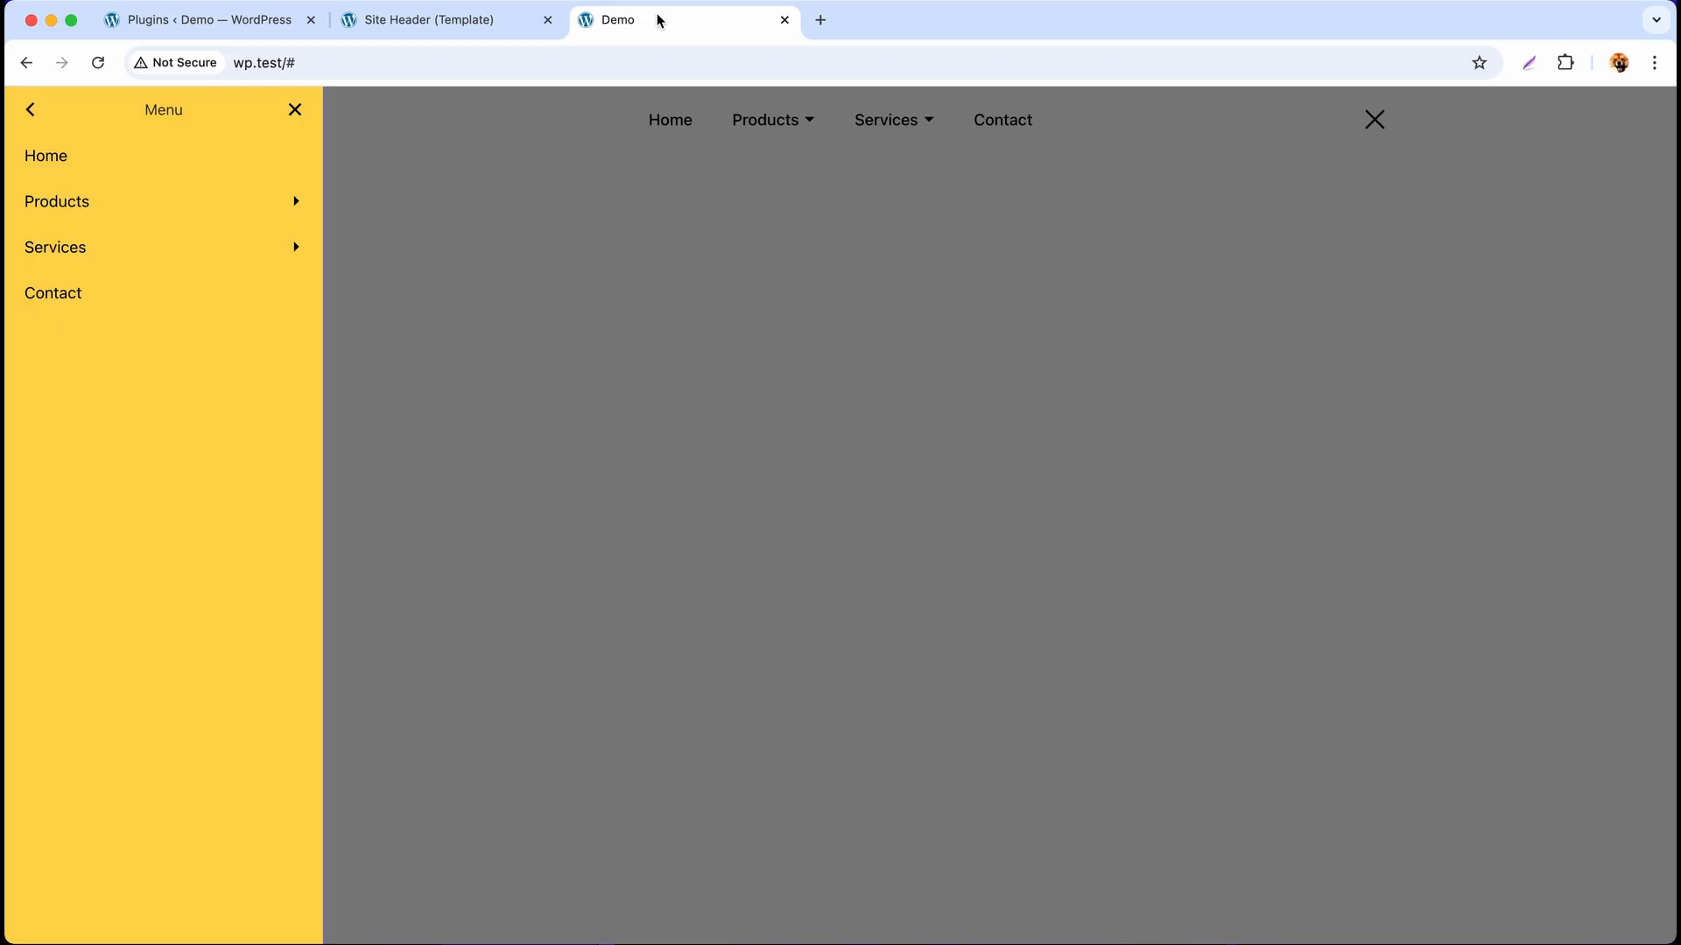
pyautogui.click(99, 63)
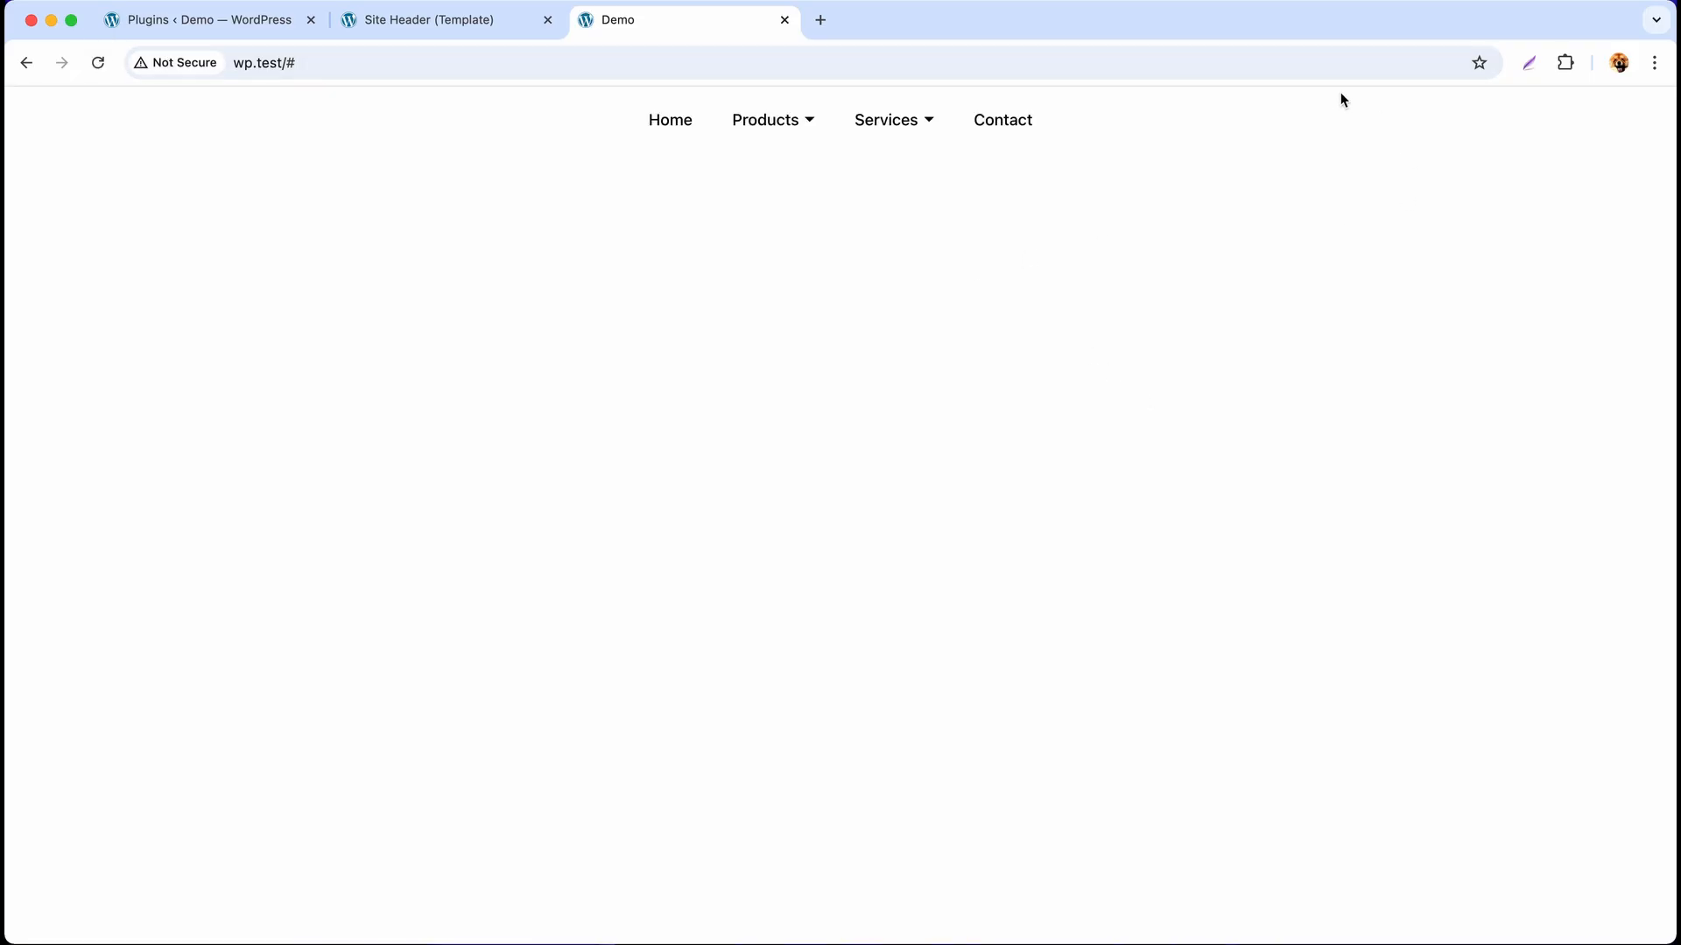
# - Preview the demo page in the browser's device emulation as iPhone 14 Pro Max and reload it
pyautogui.rightClick(604, 404)
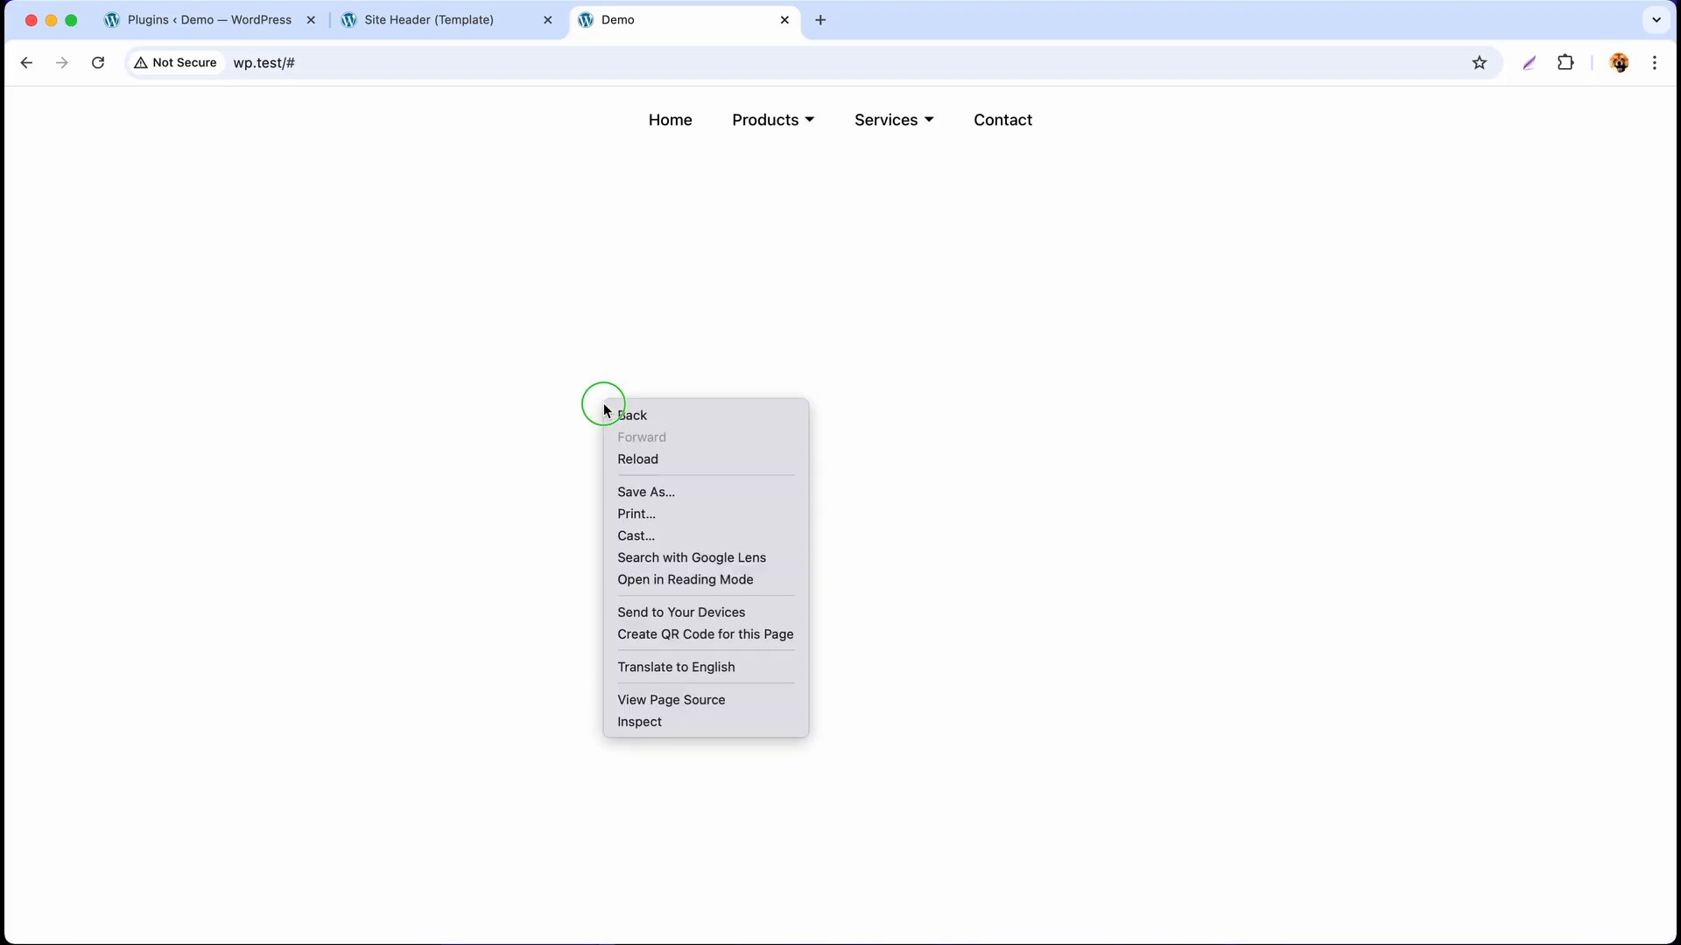
pyautogui.click(678, 719)
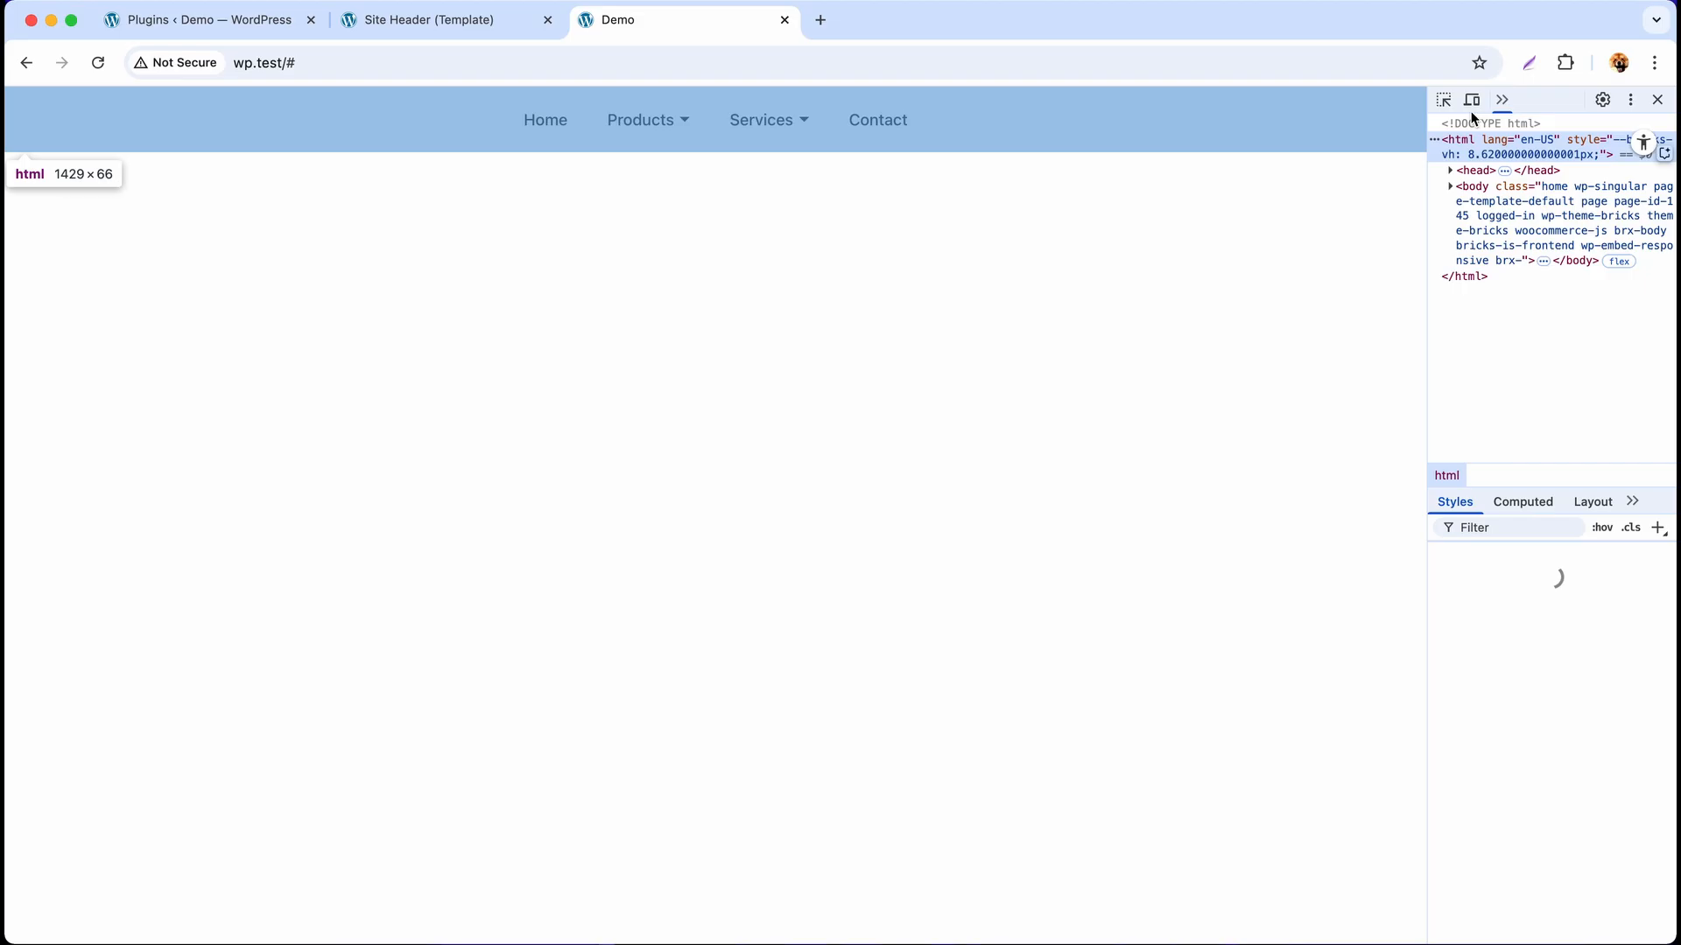
pyautogui.click(1472, 100)
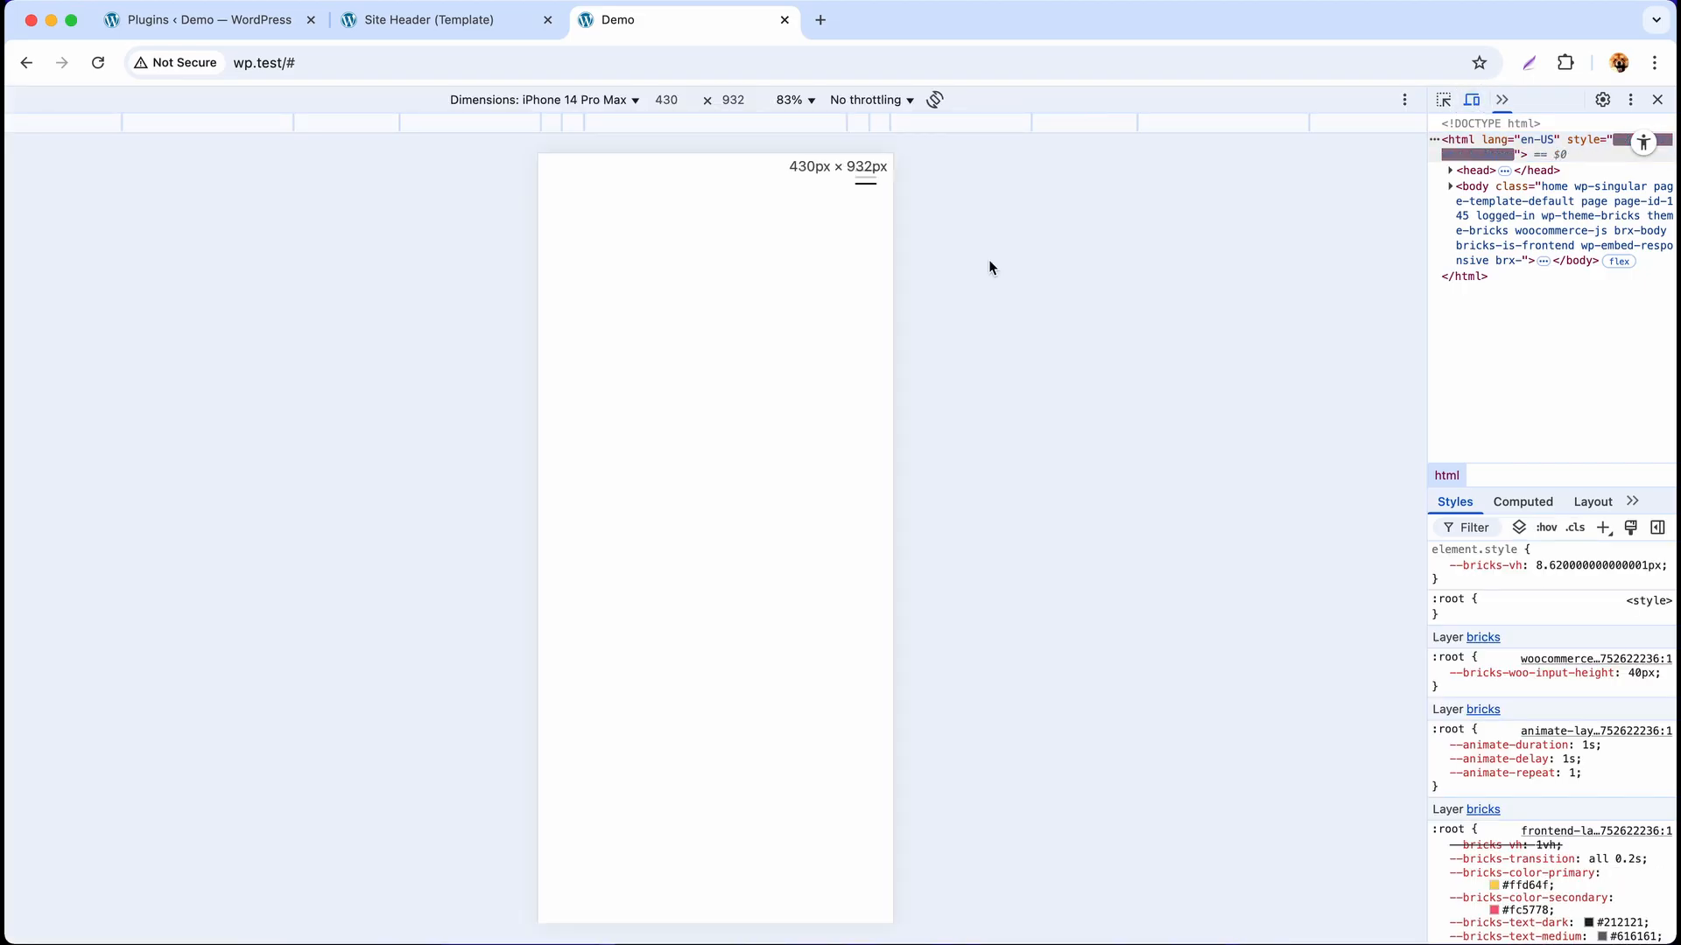
pyautogui.click(634, 101)
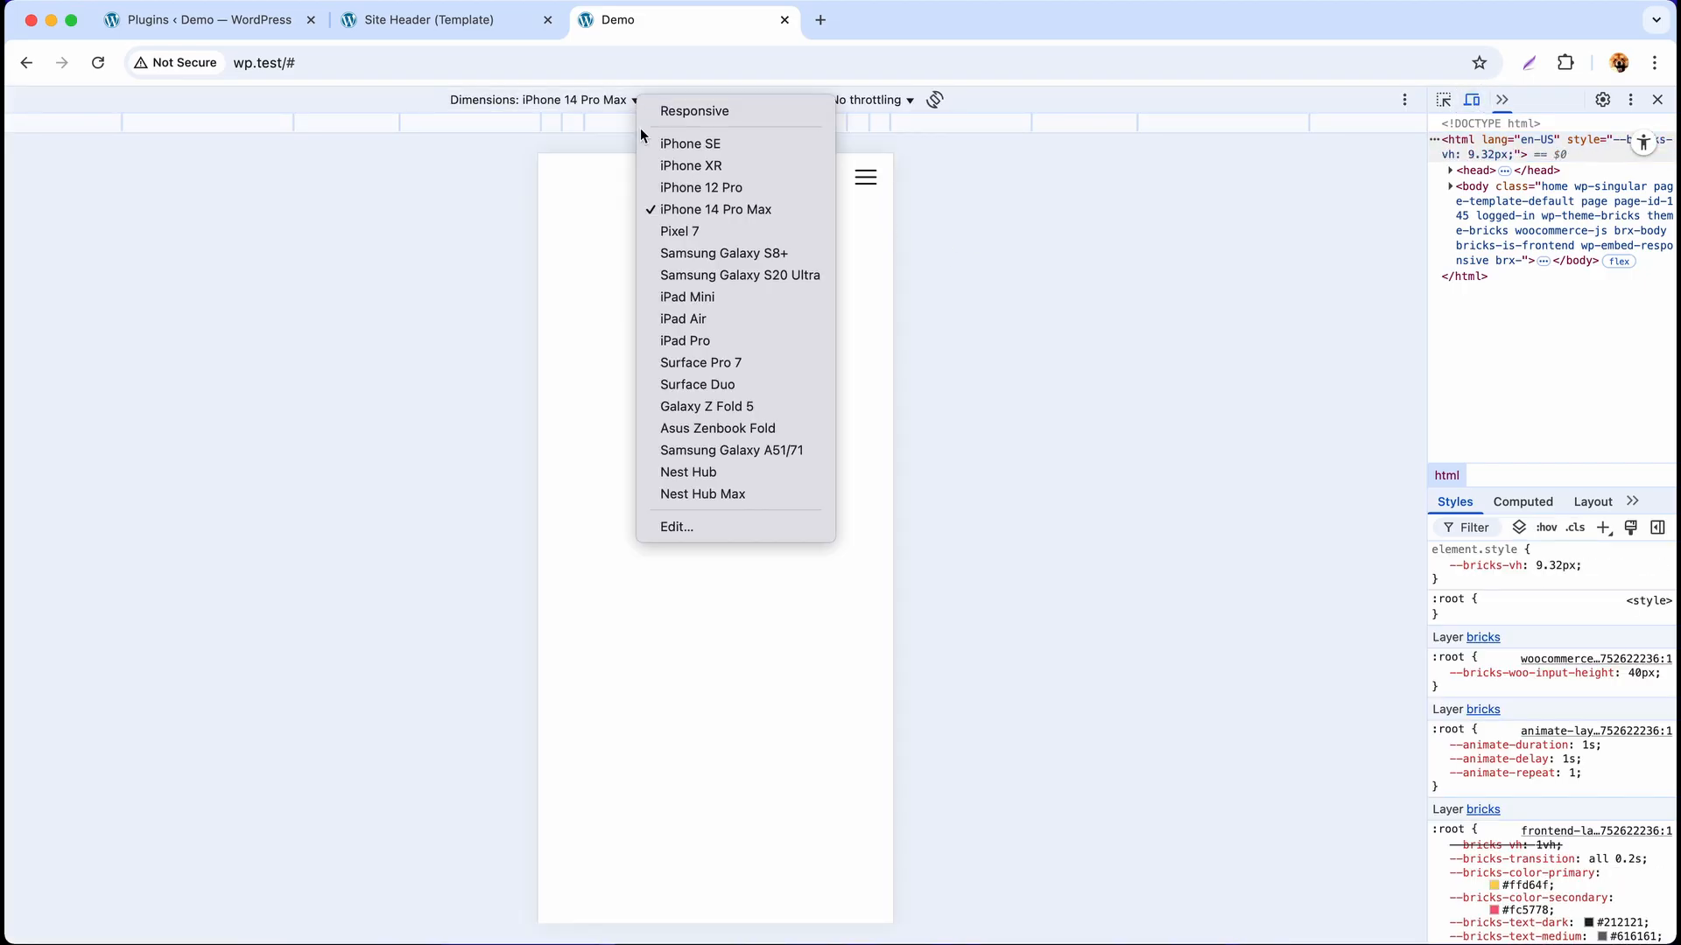
pyautogui.click(732, 208)
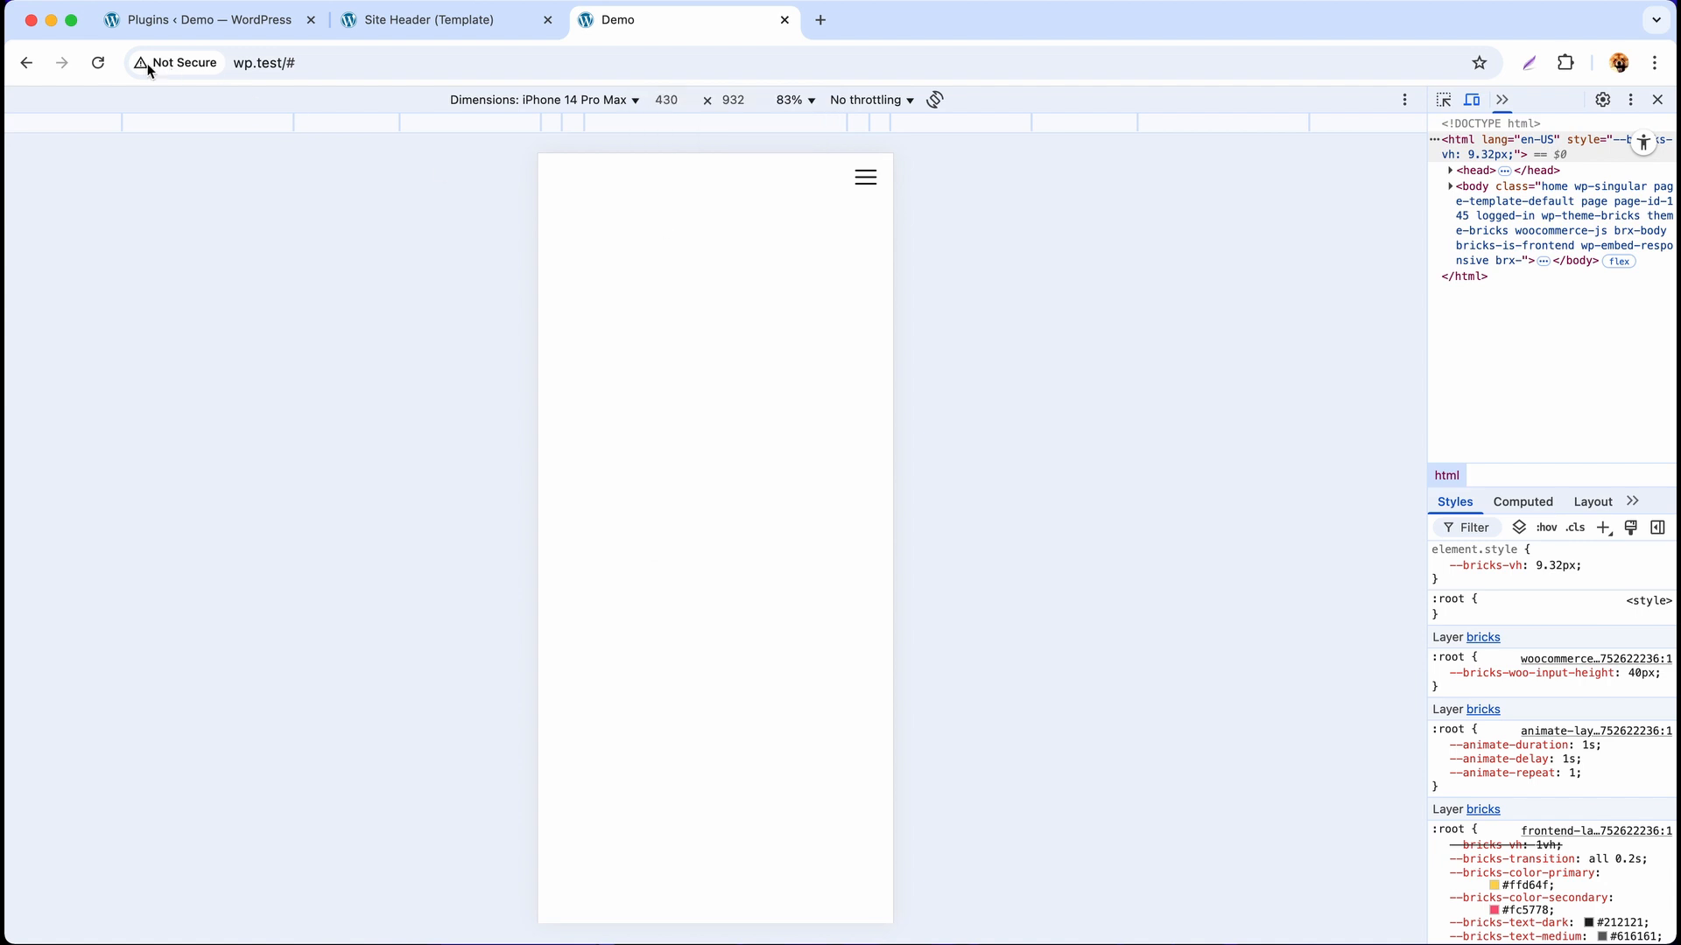
pyautogui.click(98, 62)
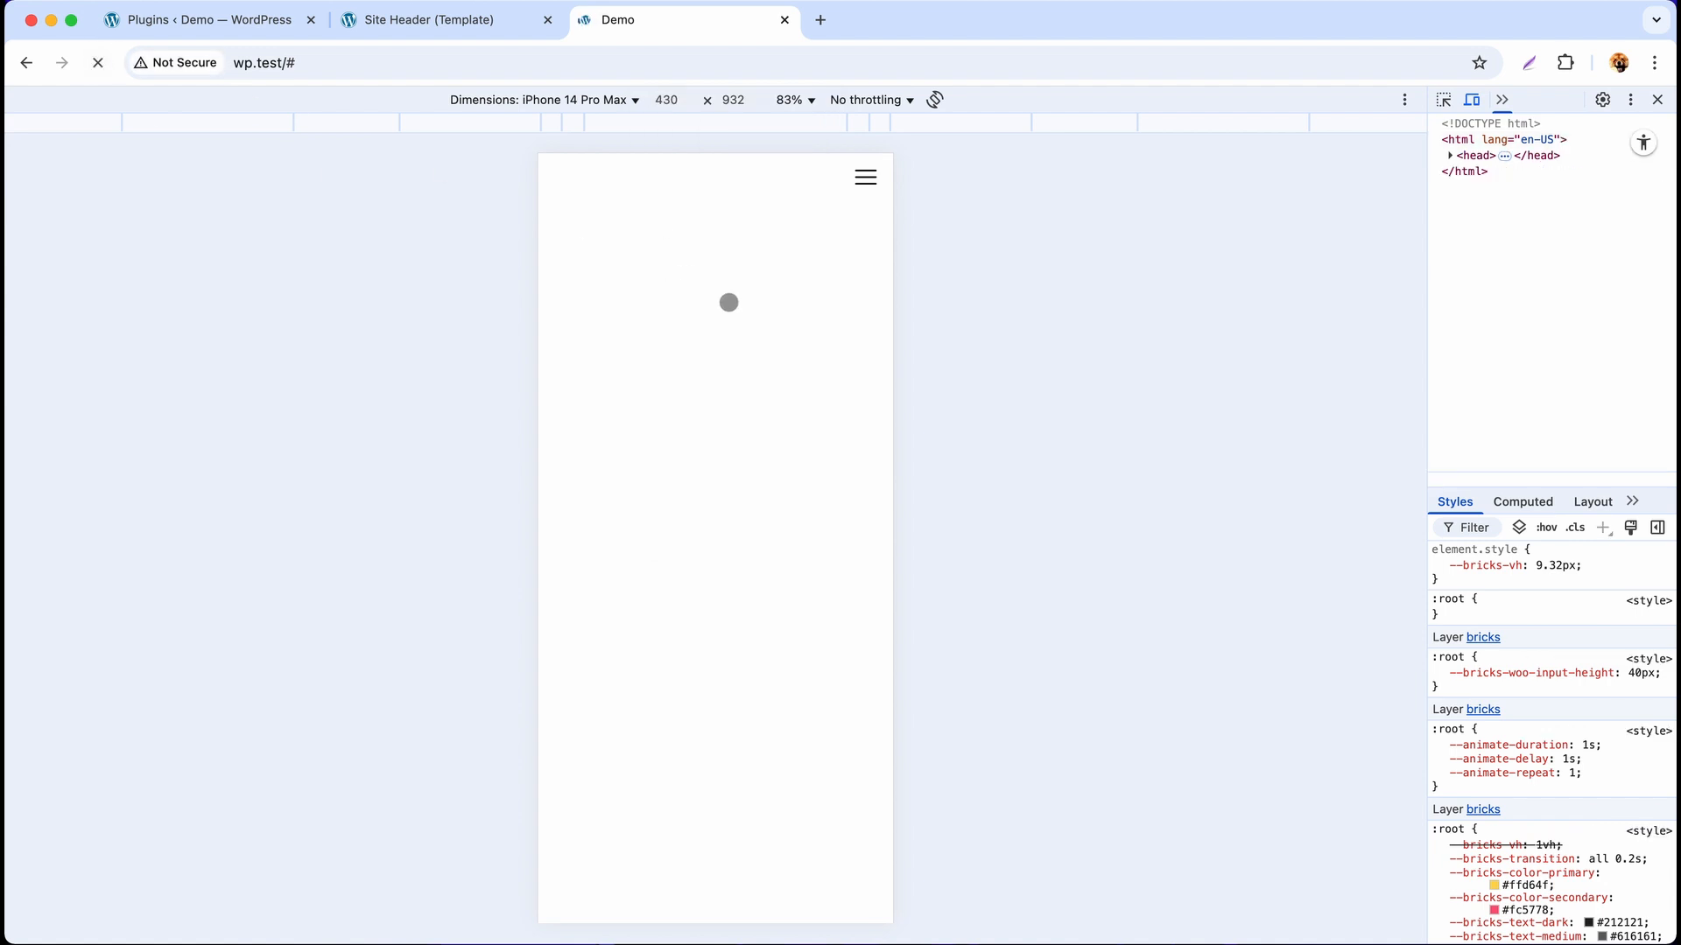
# - Open the off-canvas menu in the mobile preview and check the Products and Services subpages, returning to the main menu page
pyautogui.click(865, 177)
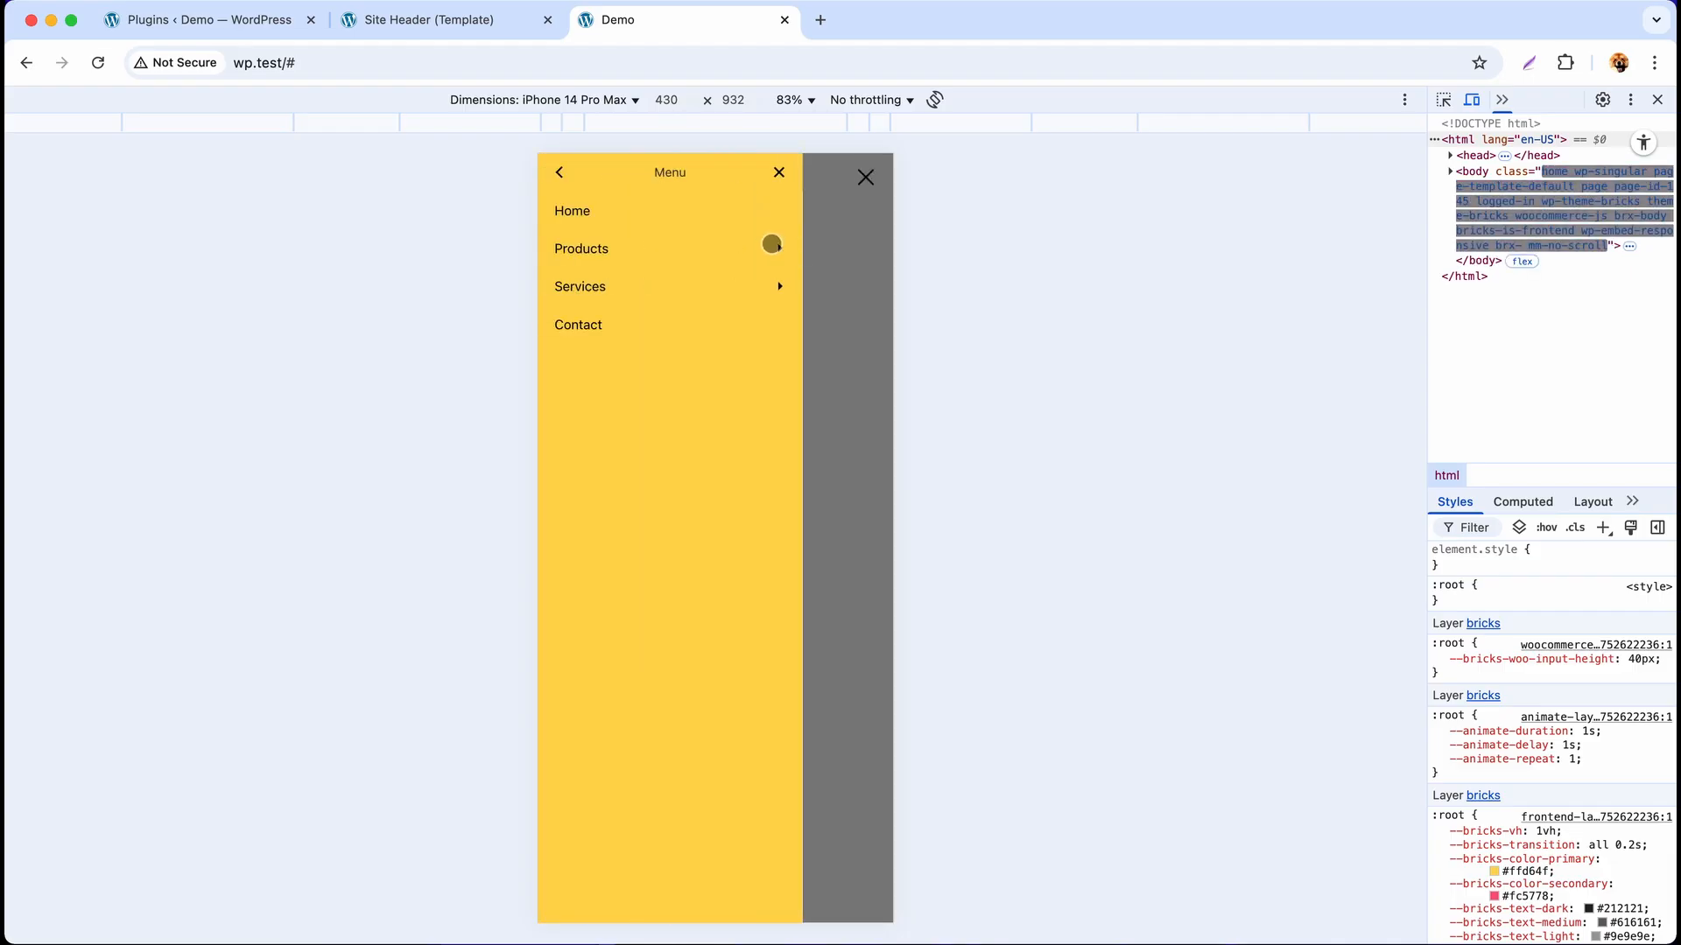
pyautogui.click(779, 249)
pyautogui.scroll(-5, 654, 431)
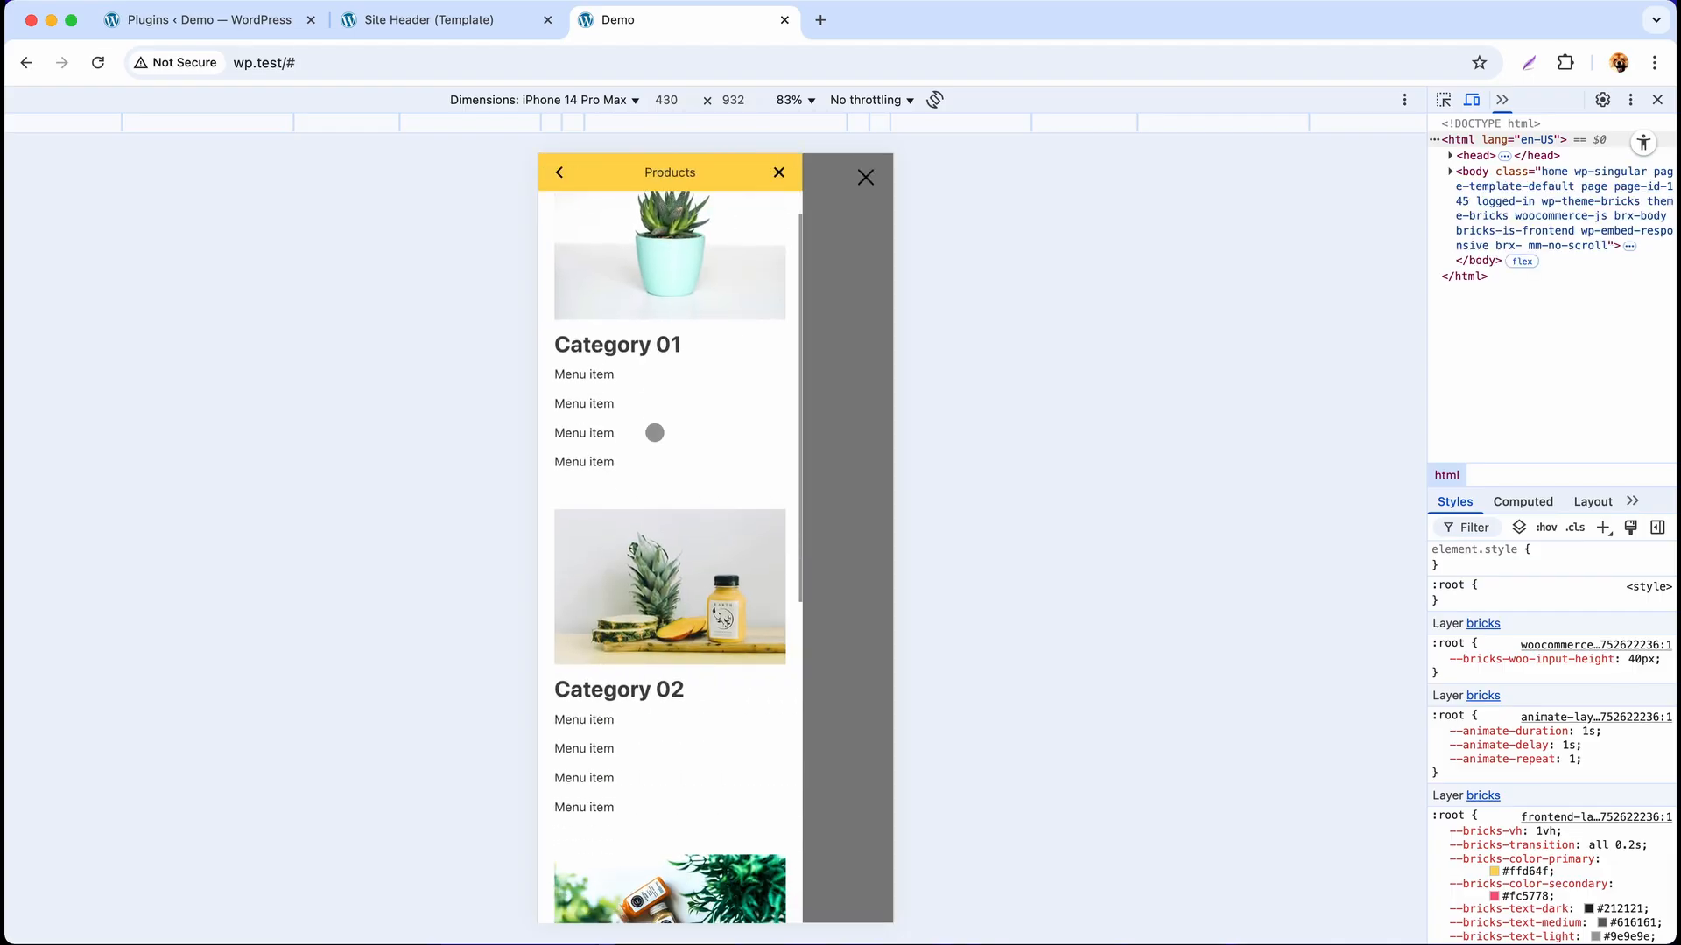
pyautogui.scroll(-5, 654, 431)
pyautogui.scroll(8, 656, 432)
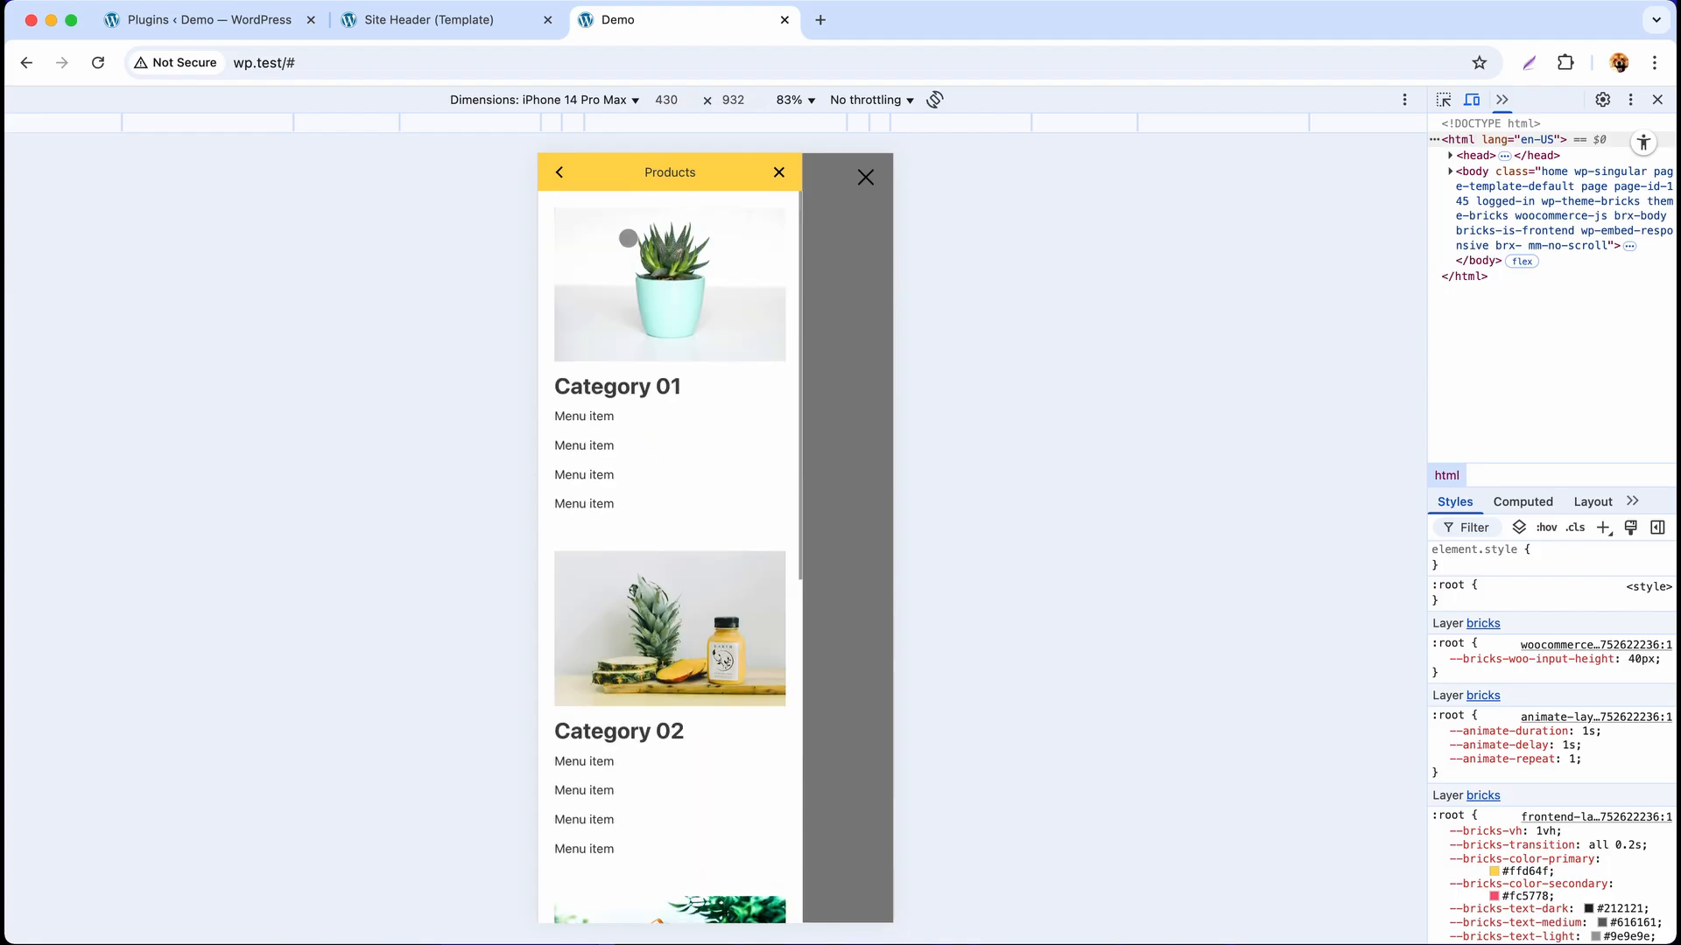
pyautogui.click(559, 173)
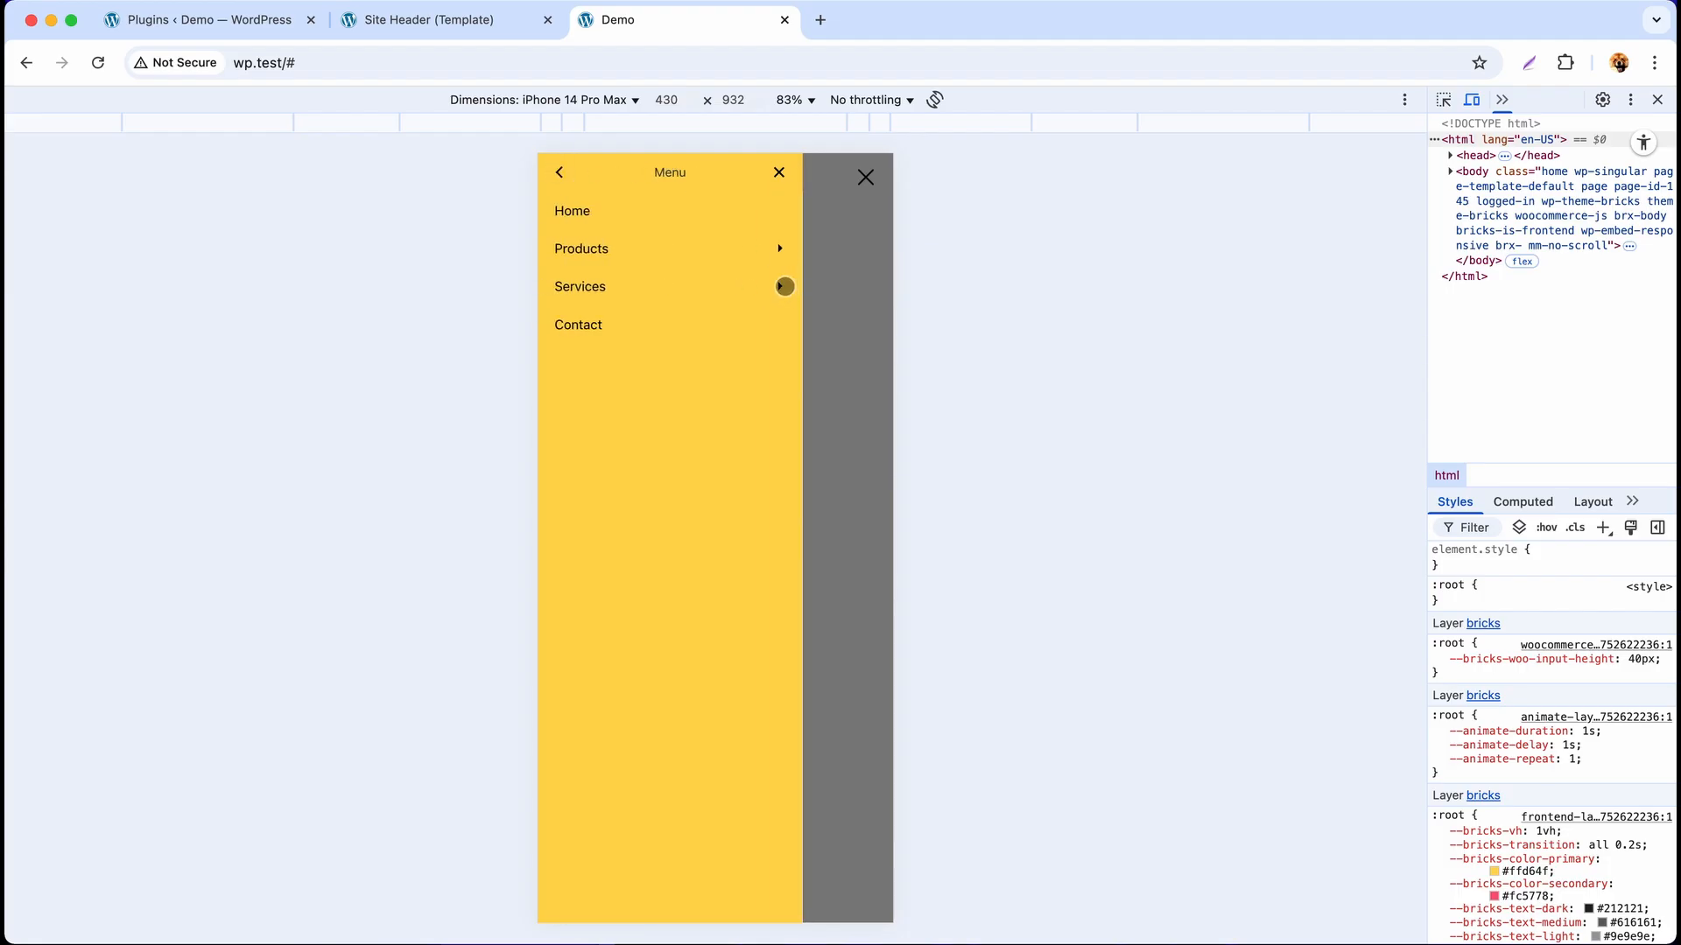
pyautogui.click(786, 287)
pyautogui.click(560, 173)
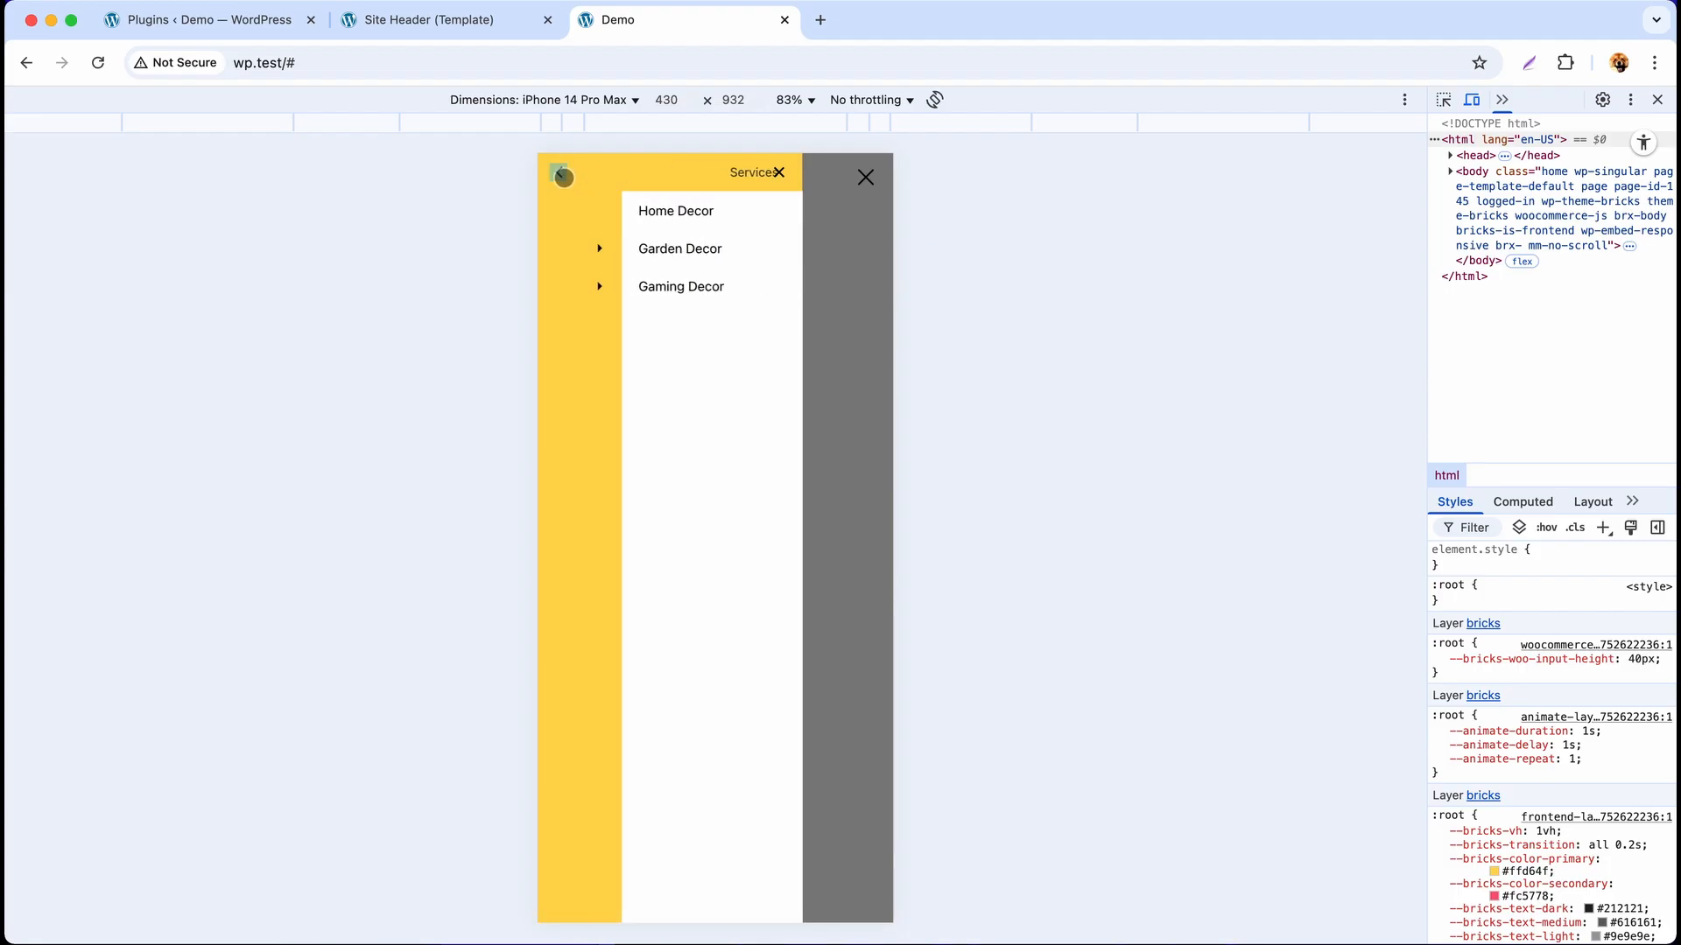